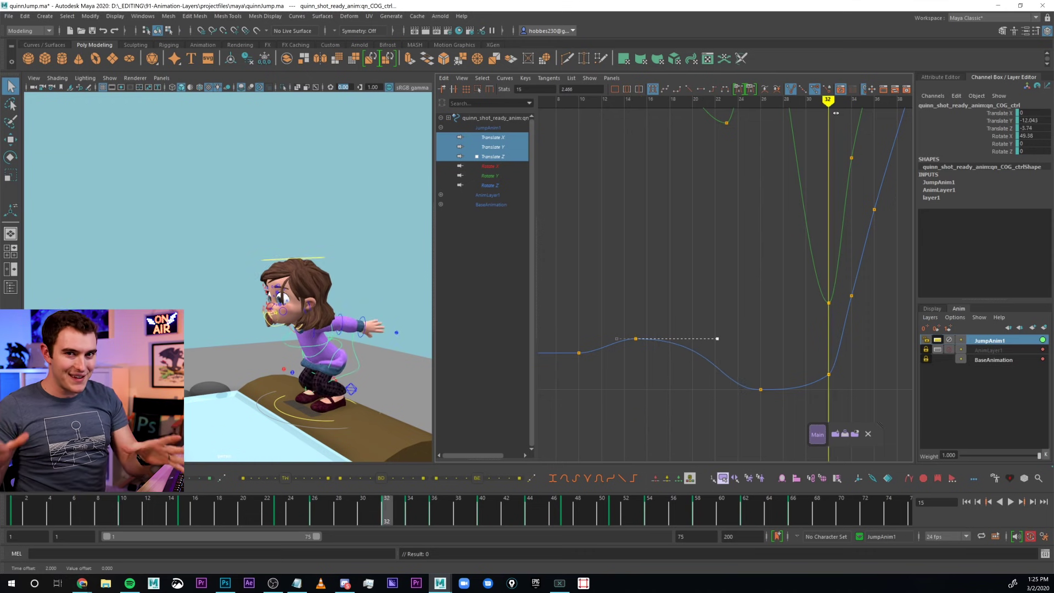
# Step: Scrub Quinn's jump to frame 29 and adjust the COG Translate Z key at frame 44, undoing a deleted key
pyautogui.moveTo(836, 112)
pyautogui.mouseDown()
pyautogui.moveTo(694, 100)
pyautogui.moveTo(768, 105)
pyautogui.mouseUp()
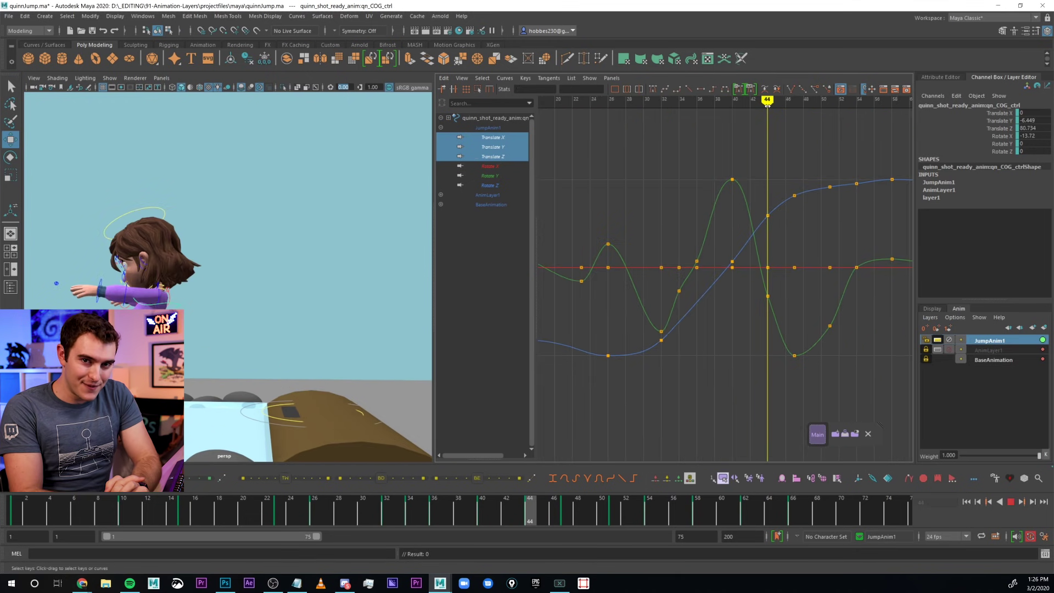
pyautogui.click(768, 215)
pyautogui.press(',')
pyautogui.press(',')
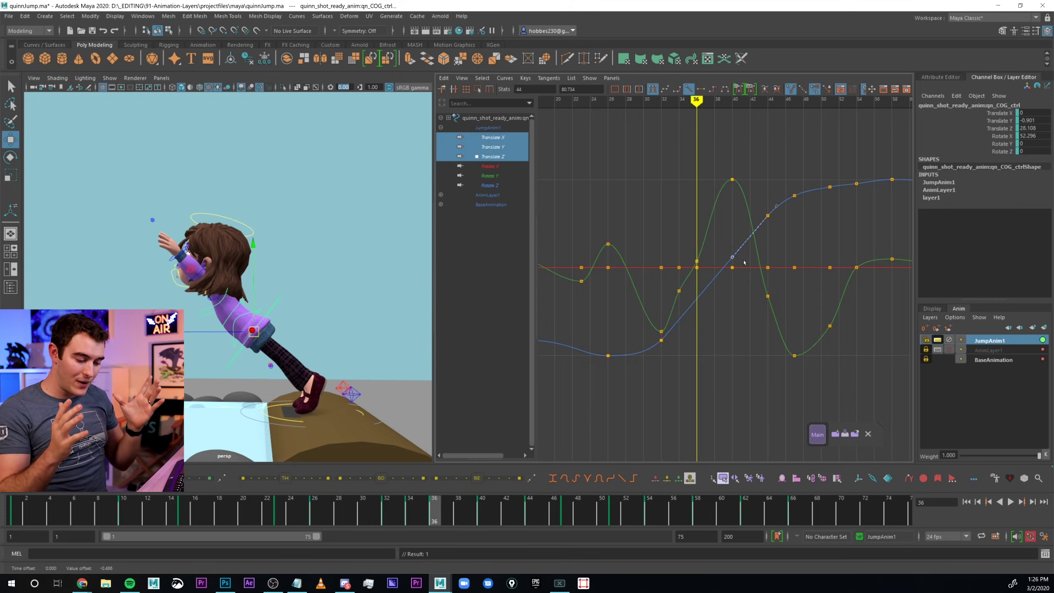
pyautogui.hotkey('ctrl', 'z')
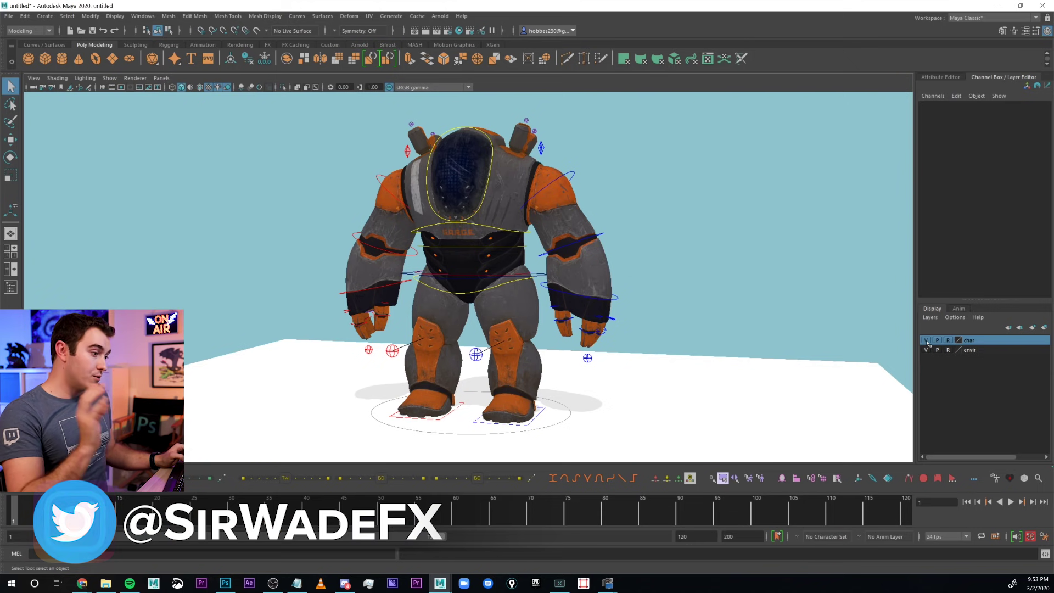
# Step: Hide and re-show the envir layer's ground plane, then show the empty animation layers list
pyautogui.keyDown('ctrl'); pyautogui.click(983, 342); pyautogui.keyUp('ctrl')
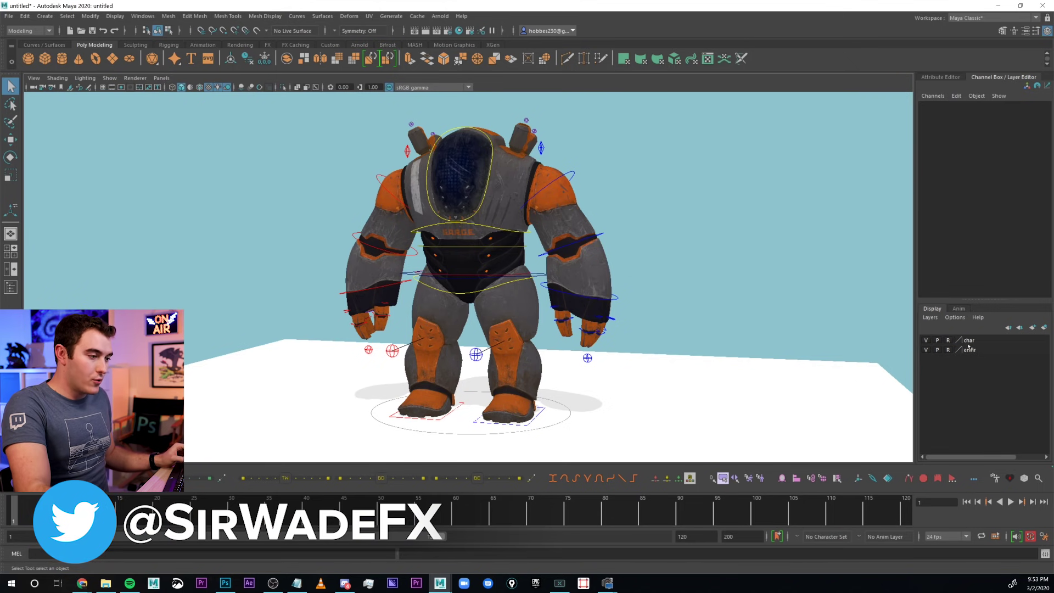
pyautogui.click(969, 349)
pyautogui.click(927, 350)
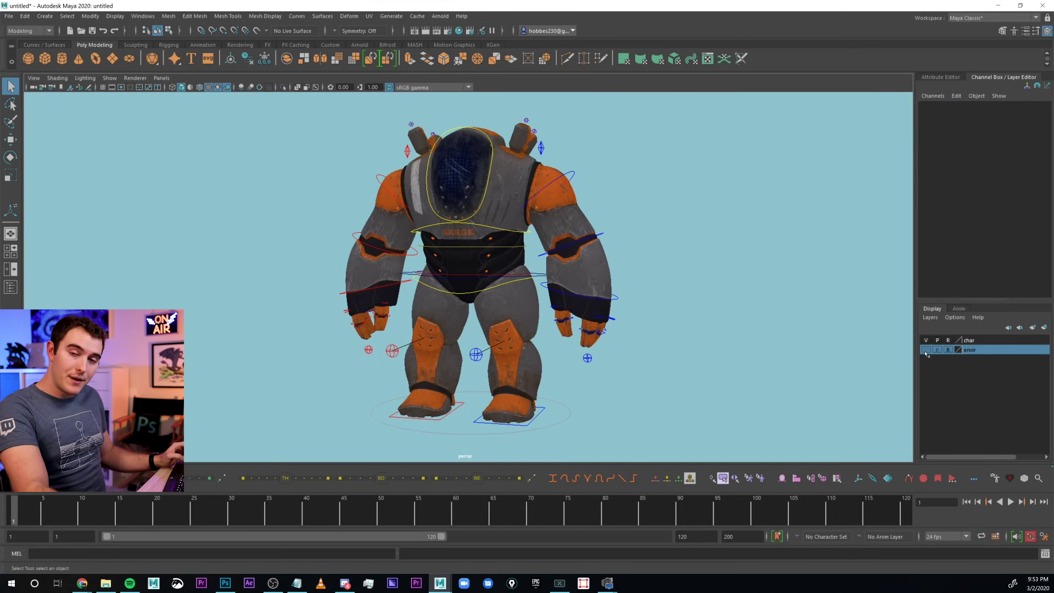
pyautogui.click(926, 352)
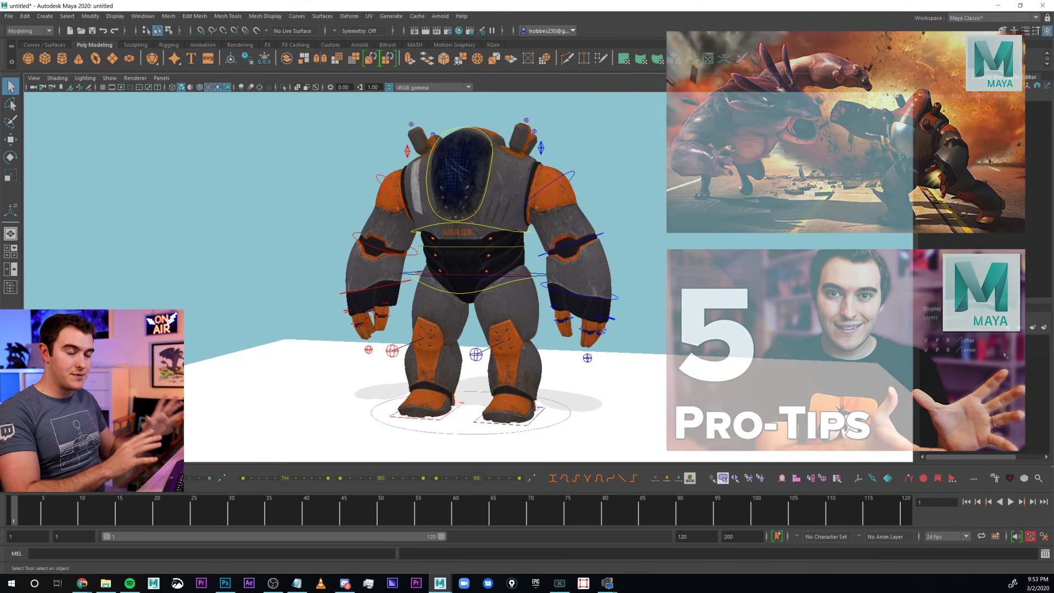
pyautogui.click(959, 309)
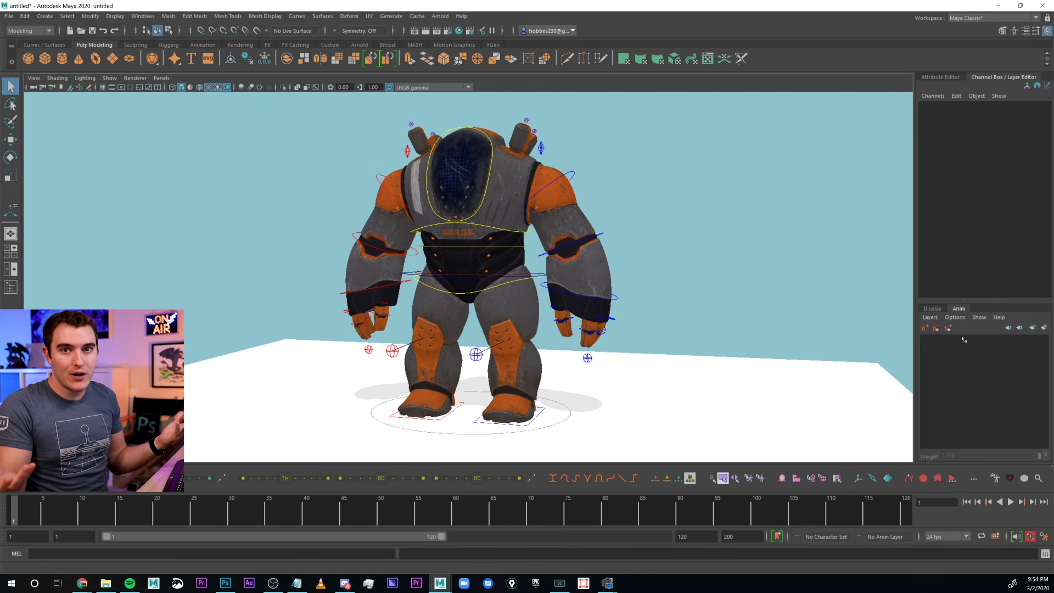
# Step: Shift srg_COG_ctrl to the right with the Move tool and key it at a later frame
pyautogui.click(493, 273)
pyautogui.press('w')
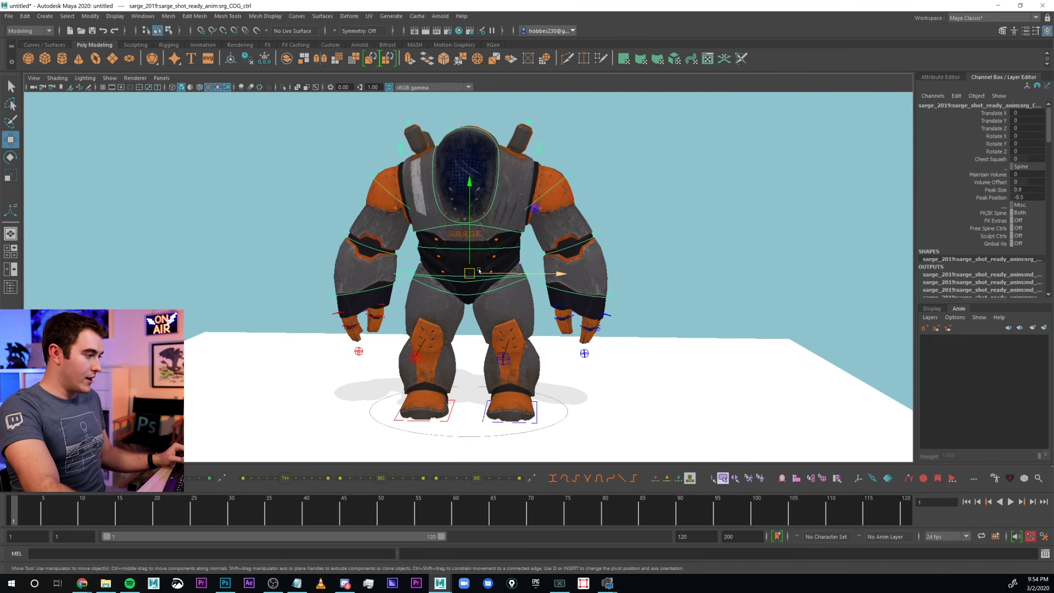
pyautogui.moveTo(471, 273); pyautogui.dragTo(482, 272)
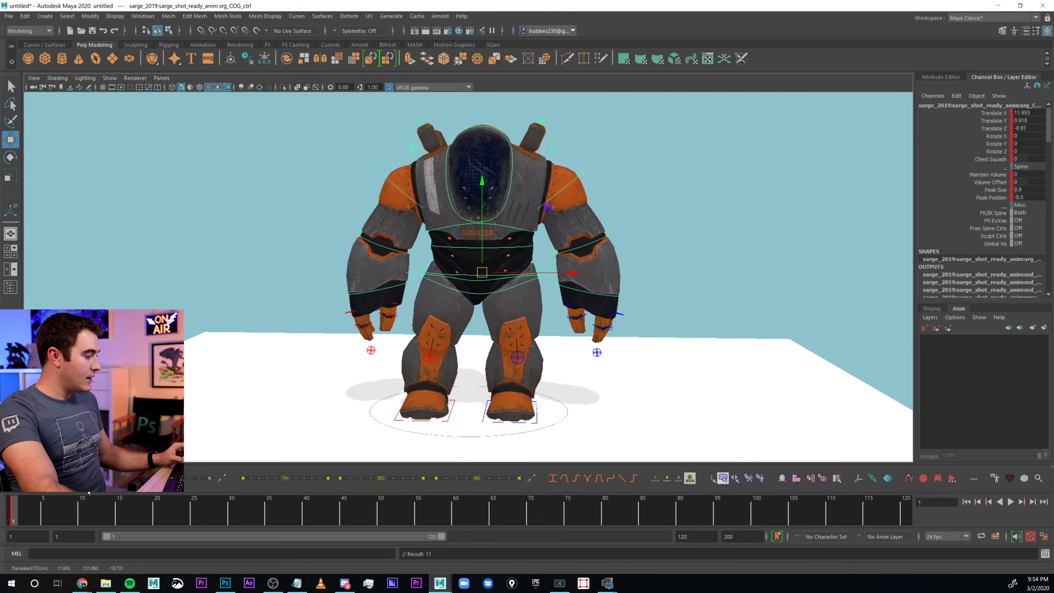
pyautogui.click(302, 511)
pyautogui.press('s')
# Step: Key the COG pose at further frames up to frame 82 and play the animation back
pyautogui.click(430, 510)
pyautogui.press('s')
pyautogui.click(515, 511)
pyautogui.press('s')
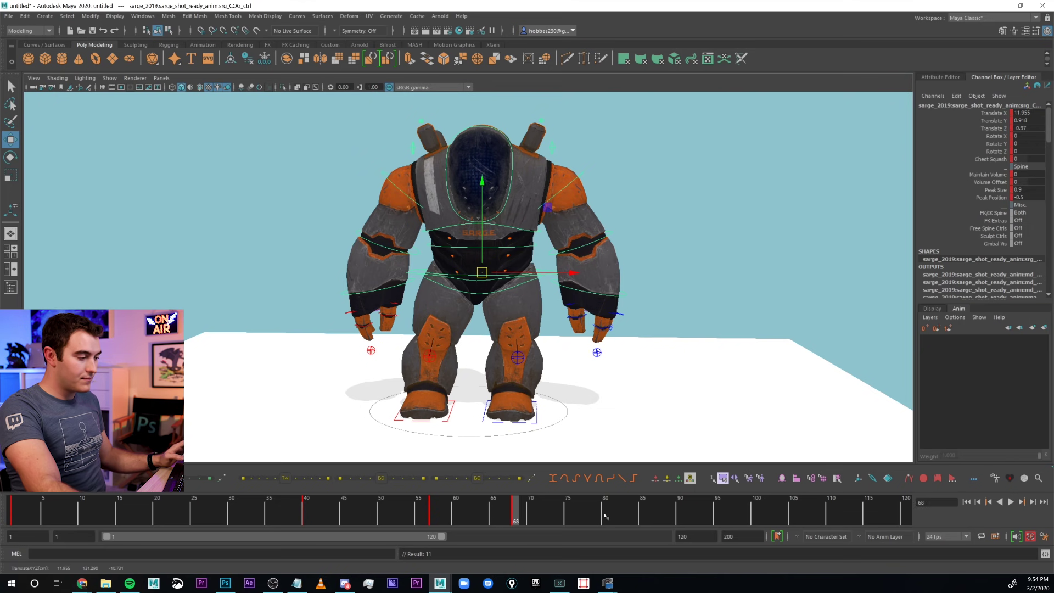
pyautogui.click(619, 510)
pyautogui.press('s')
pyautogui.hotkey('alt', 'v')
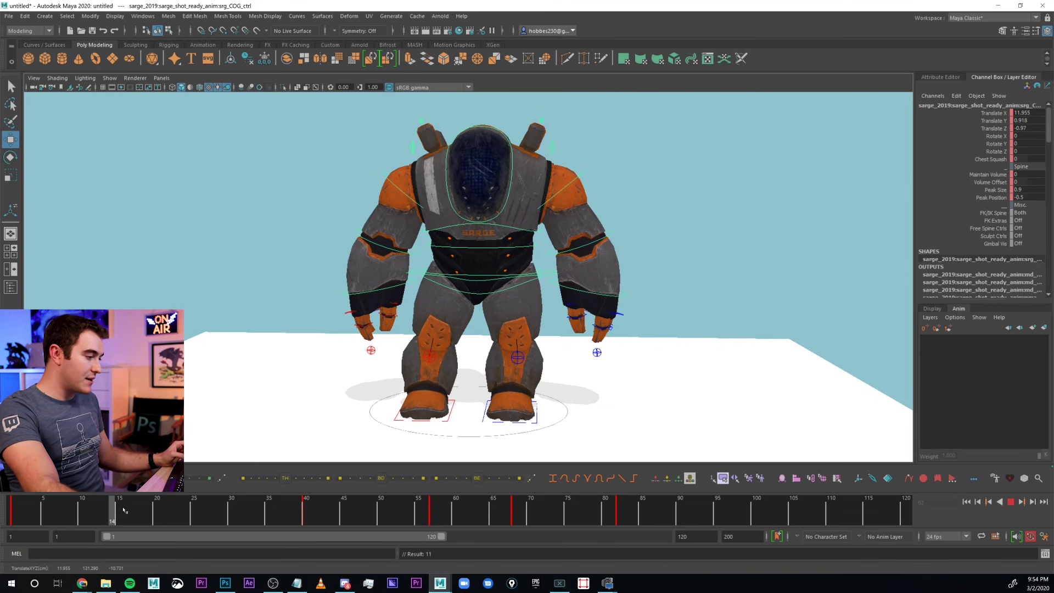
pyautogui.hotkey('alt', 'v')
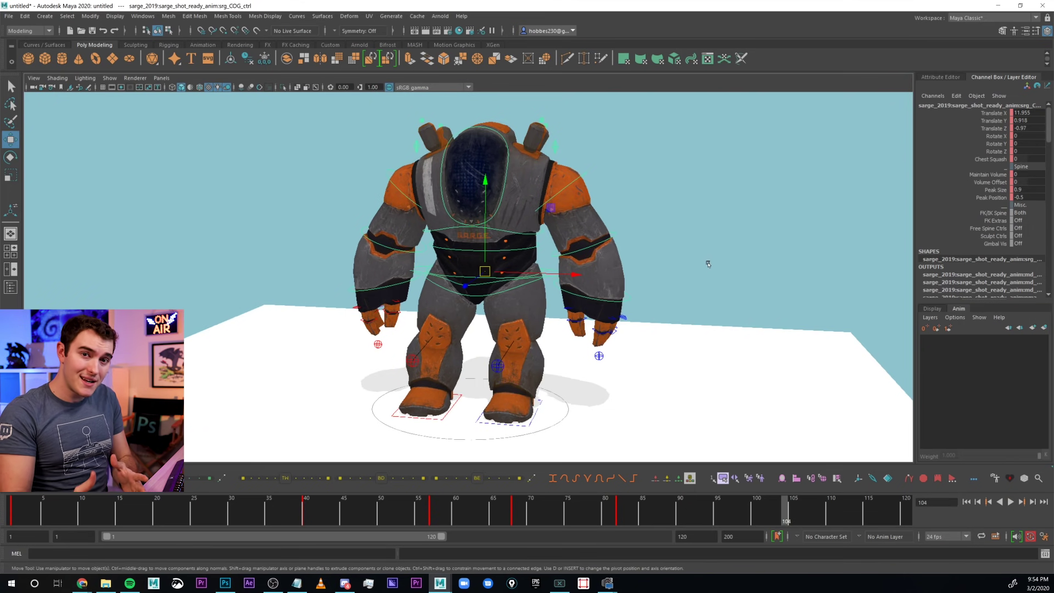
pyautogui.click(940, 320)
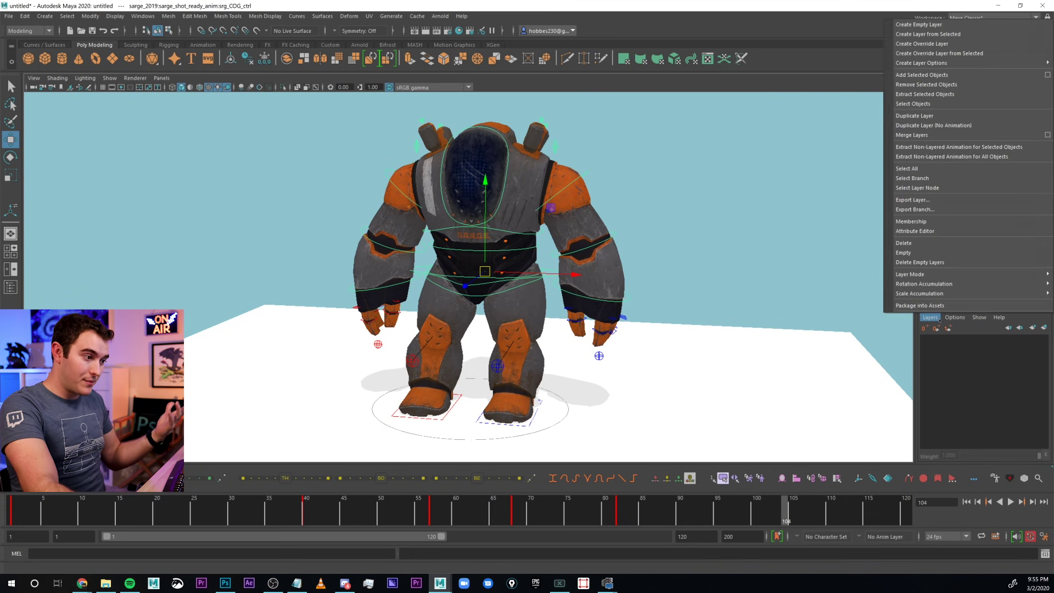
# Step: Create the empty layer AnimLayer1 above BaseAnimation and play back the base animation
pyautogui.click(937, 25)
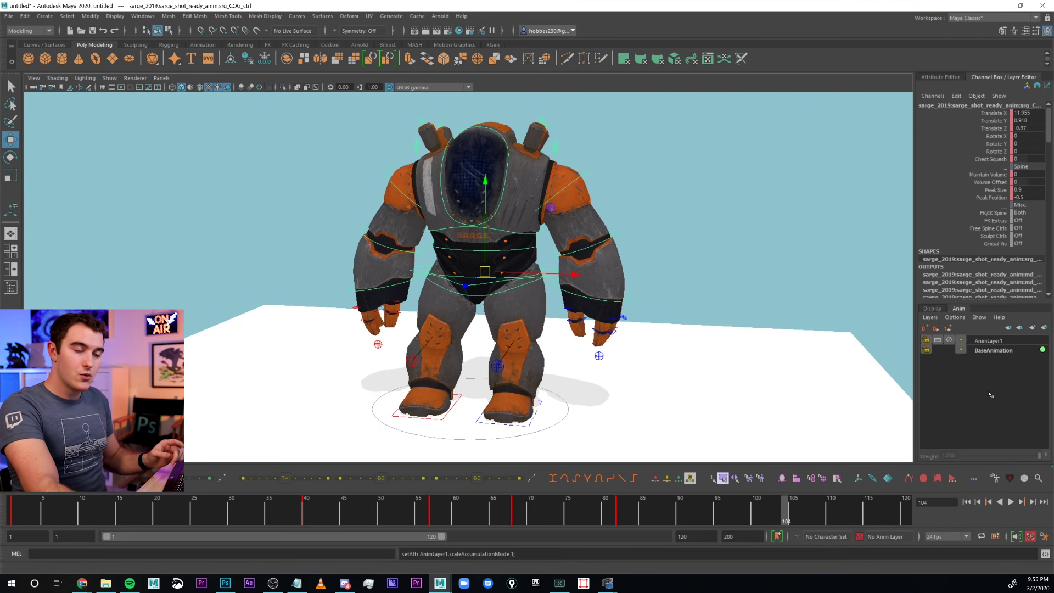
pyautogui.click(988, 352)
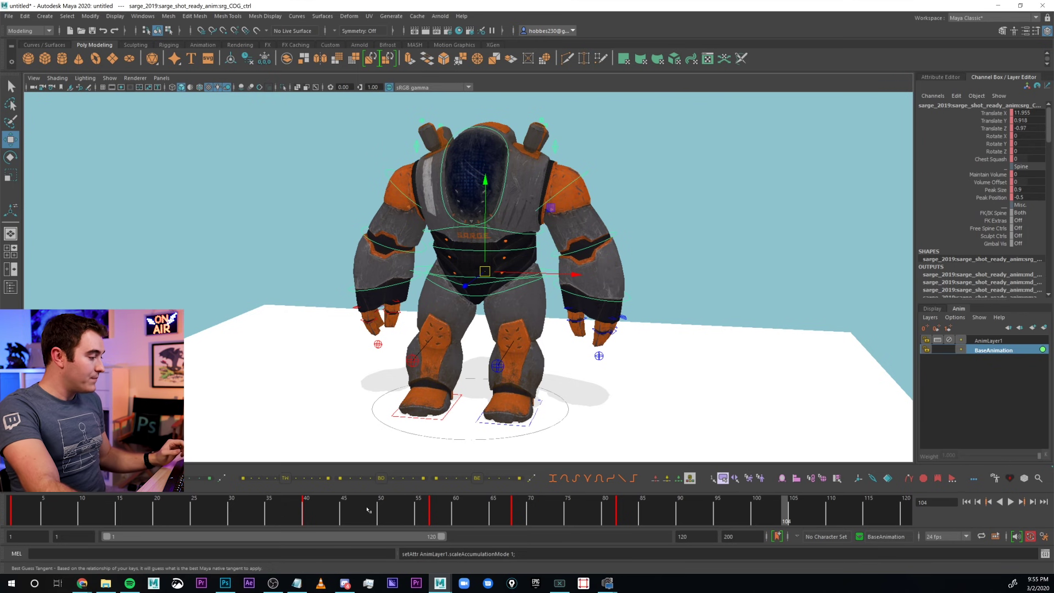
pyautogui.hotkey('alt', 'v')
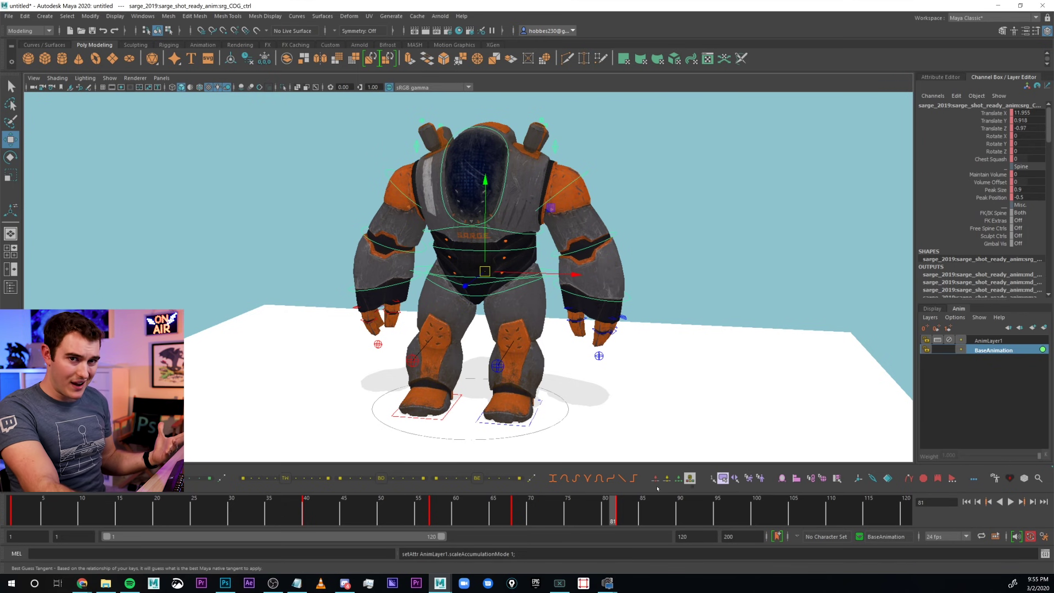
pyautogui.click(989, 341)
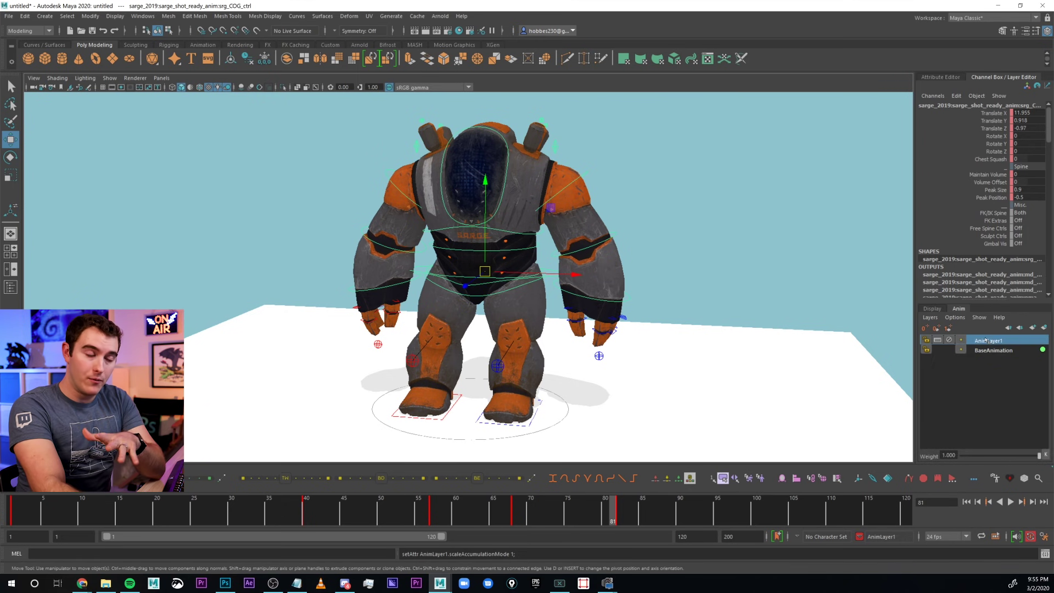
pyautogui.click(929, 318)
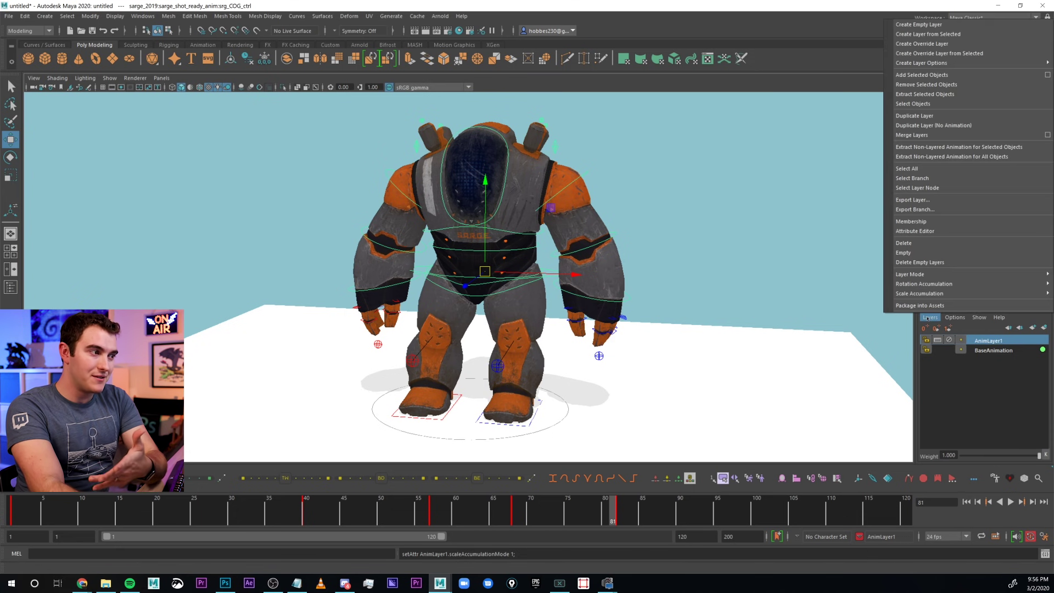
pyautogui.click(956, 357)
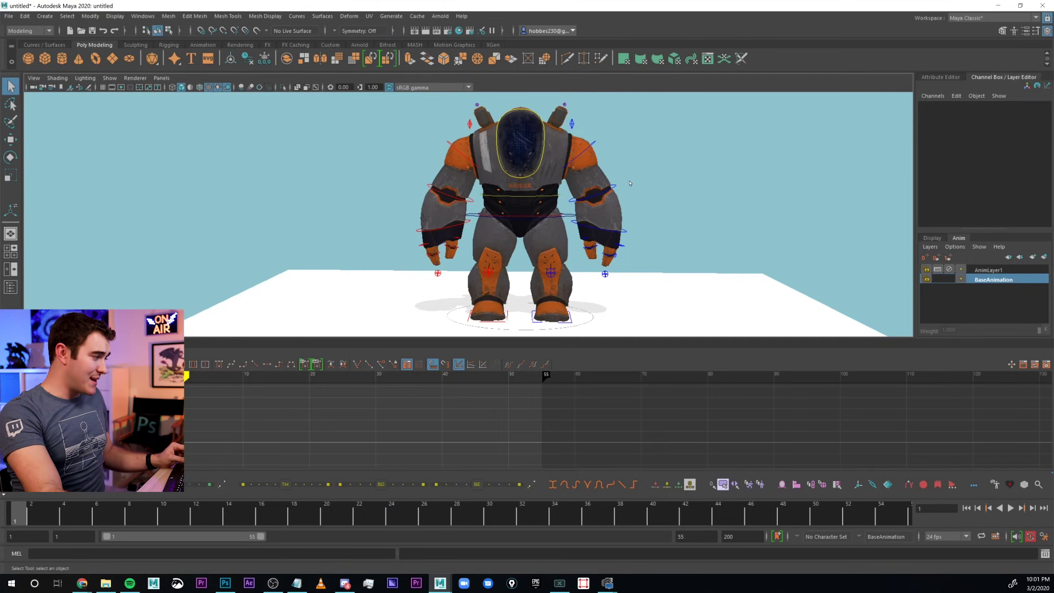
# Step: Play the Sarge base animation through, stop it, and return to the first frame
pyautogui.hotkey('alt', 'v')
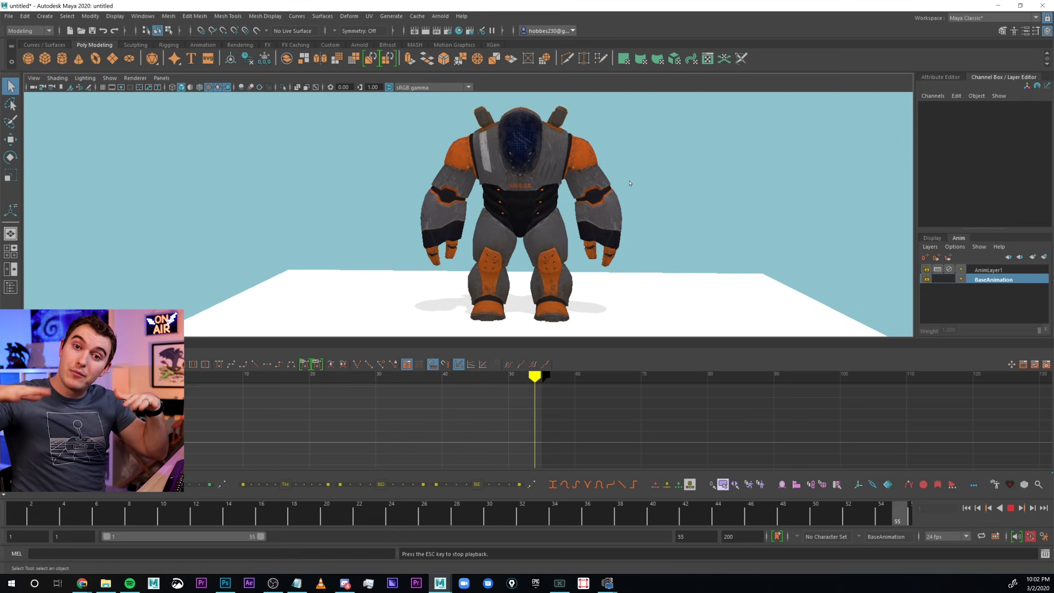
pyautogui.hotkey('alt', 'shift', 'v')
pyautogui.press('Escape')
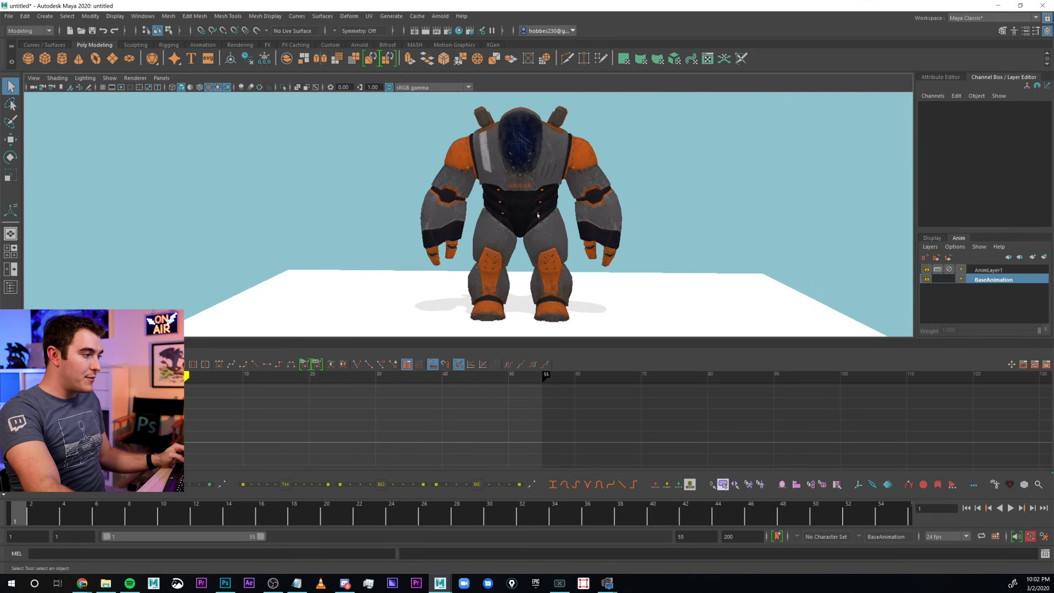
# Step: Show the COG control's curves and switch between the AnimLayer1 and BaseAnimation layers
pyautogui.click(574, 214)
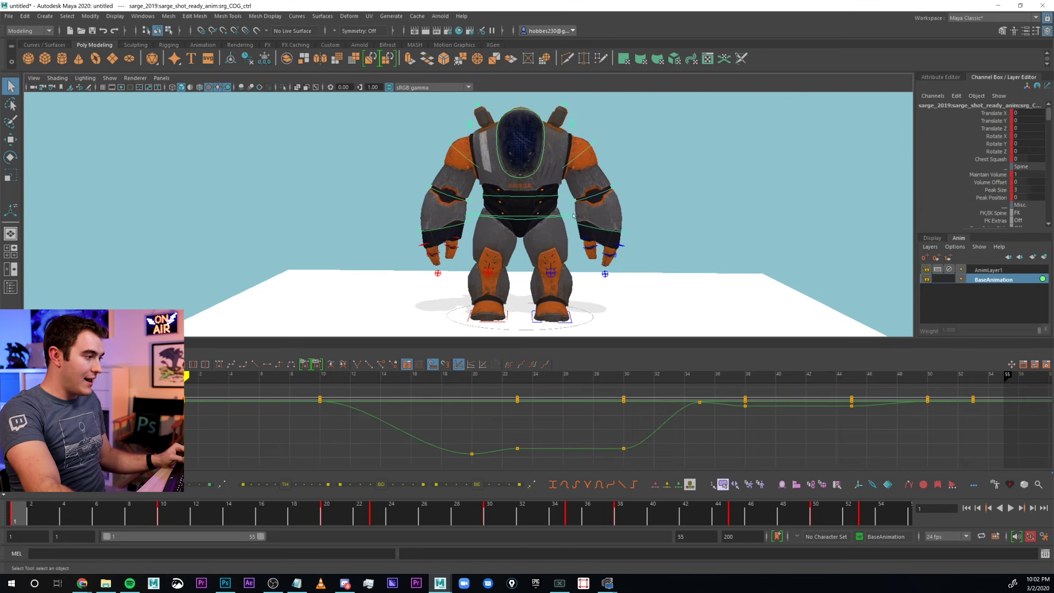
pyautogui.click(303, 413)
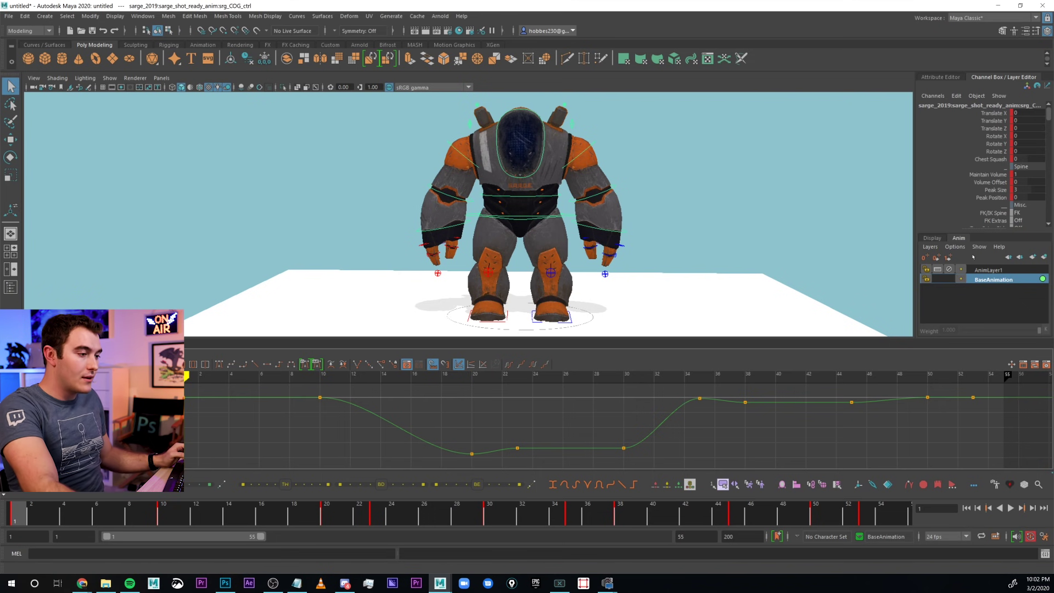
pyautogui.click(997, 271)
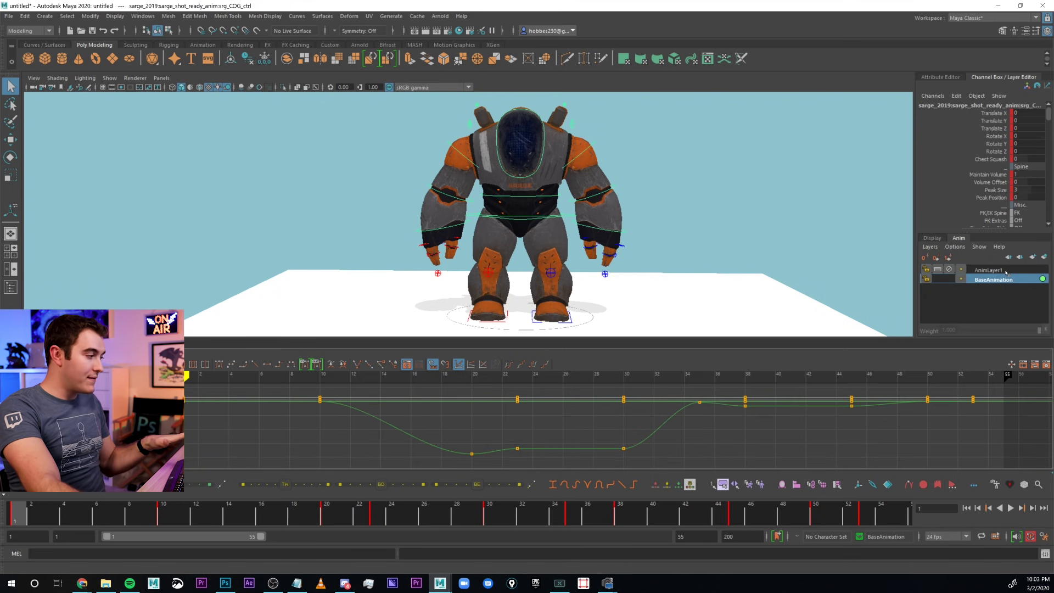
pyautogui.click(1005, 270)
pyautogui.click(1003, 279)
pyautogui.click(1004, 271)
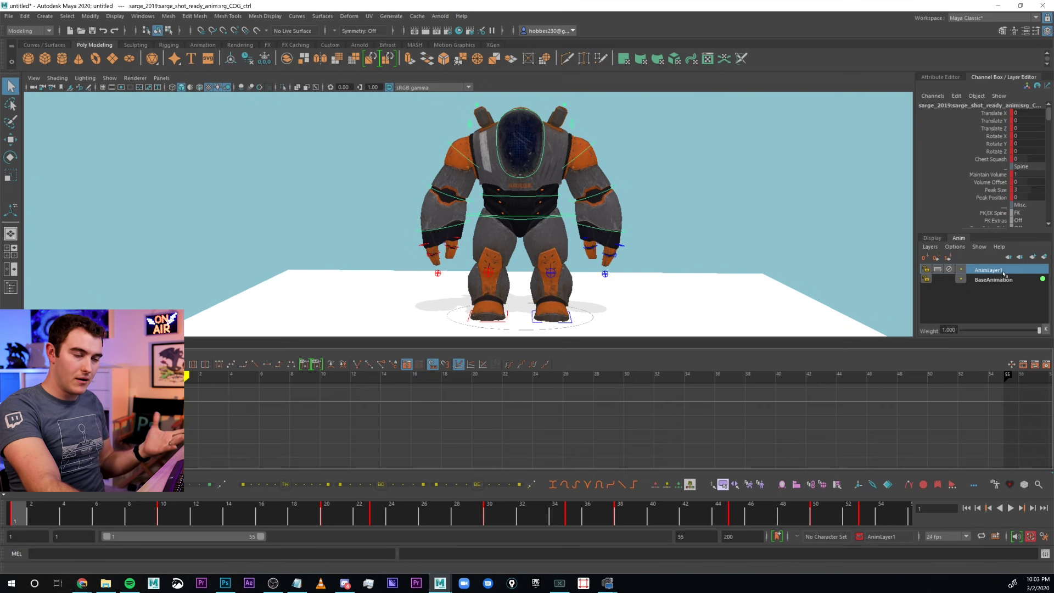
pyautogui.click(730, 217)
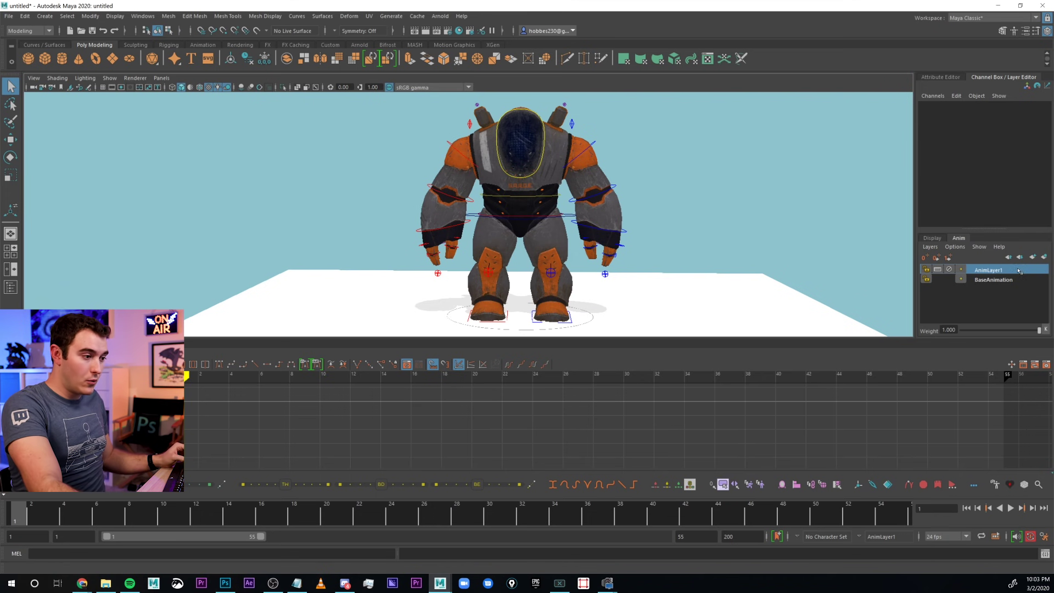
# Step: Key the COG control on AnimLayer1, then lock the BaseAnimation layer
pyautogui.keyDown('alt'); pyautogui.moveTo(473, 259); pyautogui.dragTo(472, 226); pyautogui.keyUp('alt')
pyautogui.click(479, 214)
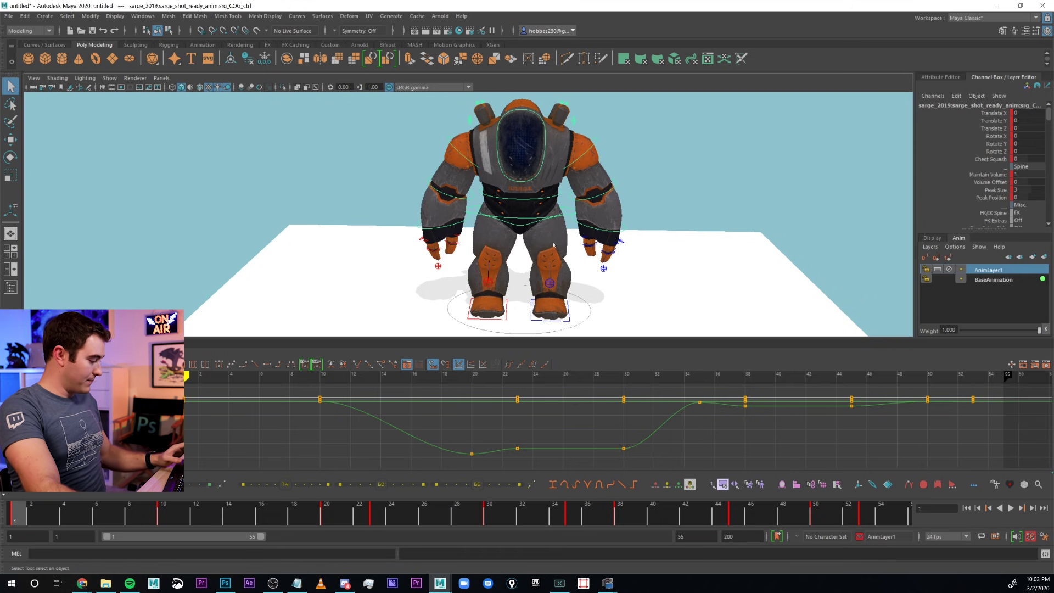
pyautogui.press('s')
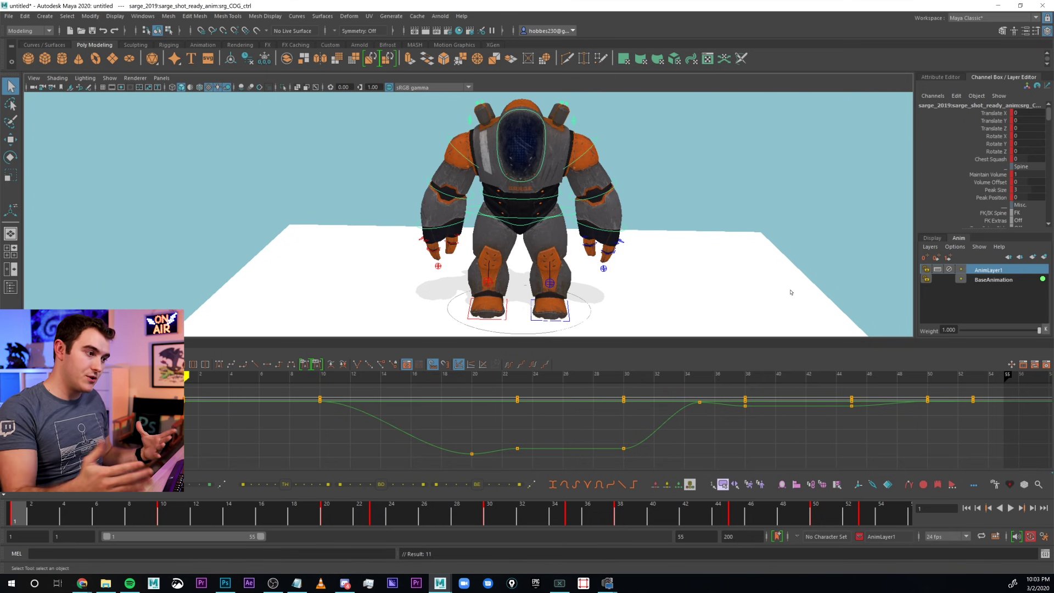
pyautogui.click(994, 281)
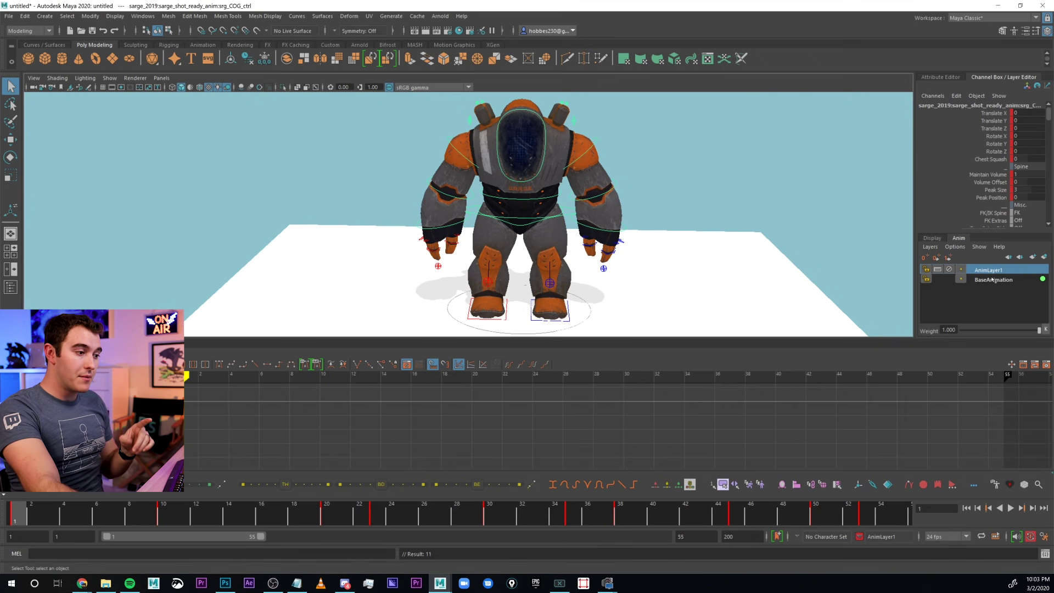
pyautogui.click(998, 282)
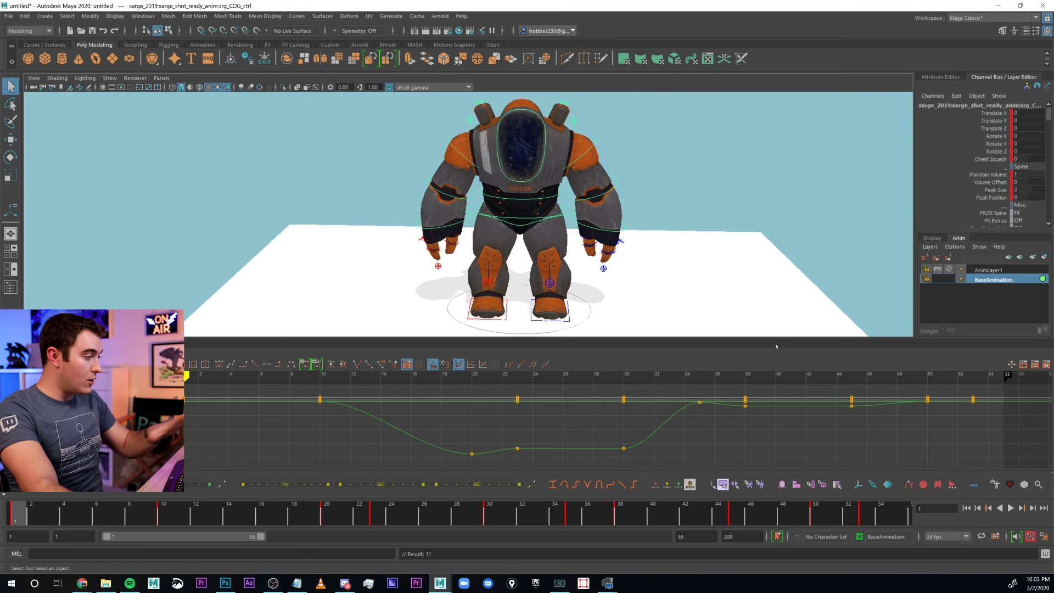
pyautogui.click(929, 279)
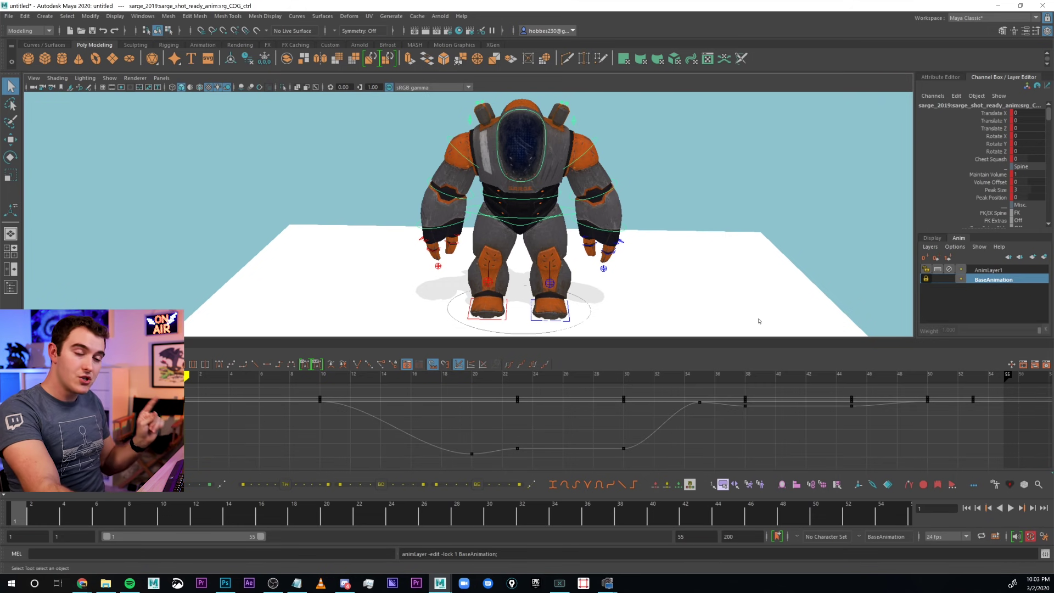
# Step: Set AnimLayer1 as the keying layer in the range bar dropdown and try keying the COG control
pyautogui.click(988, 270)
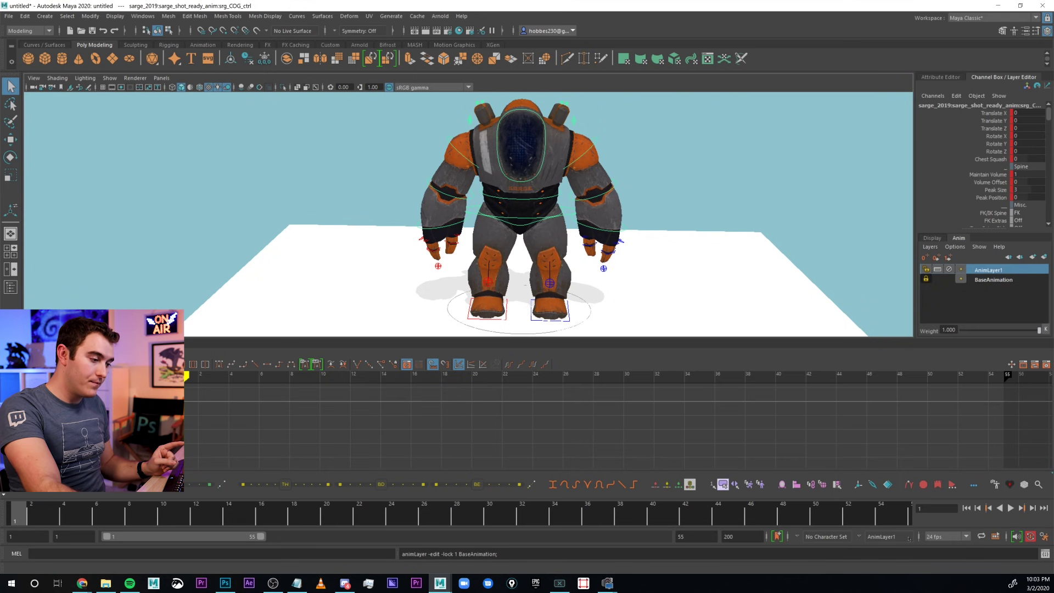
pyautogui.click(860, 538)
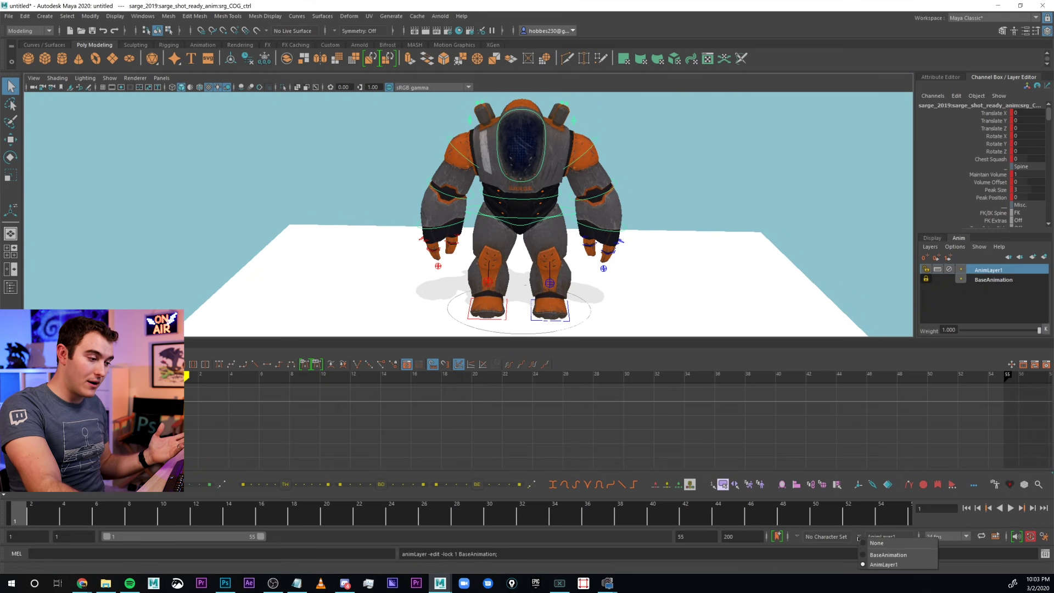
pyautogui.click(881, 565)
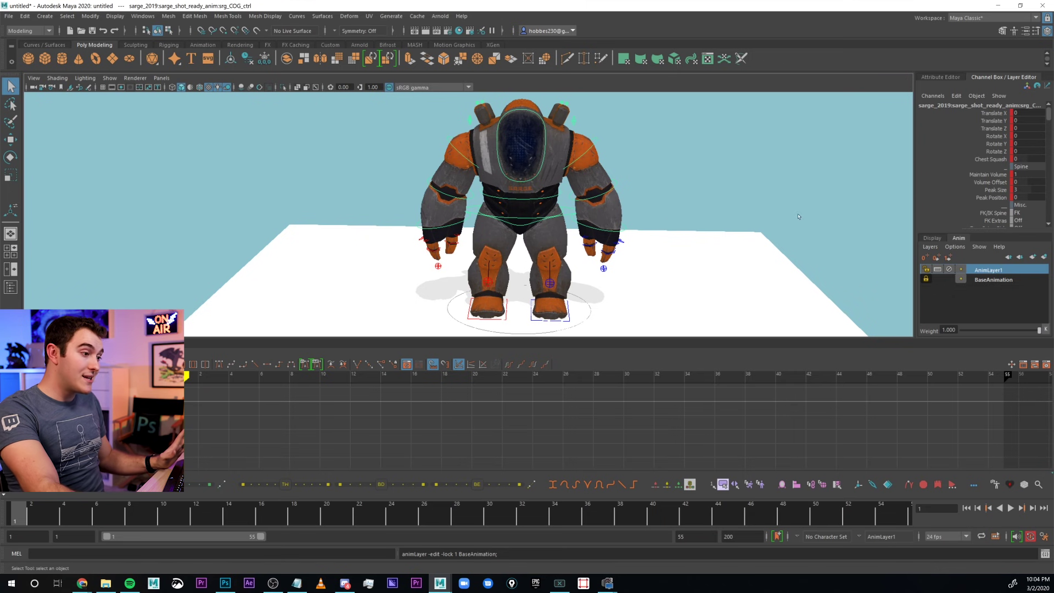
pyautogui.keyDown('alt'); pyautogui.moveTo(510, 216); pyautogui.dragTo(506, 219); pyautogui.keyUp('alt')
pyautogui.press('s')
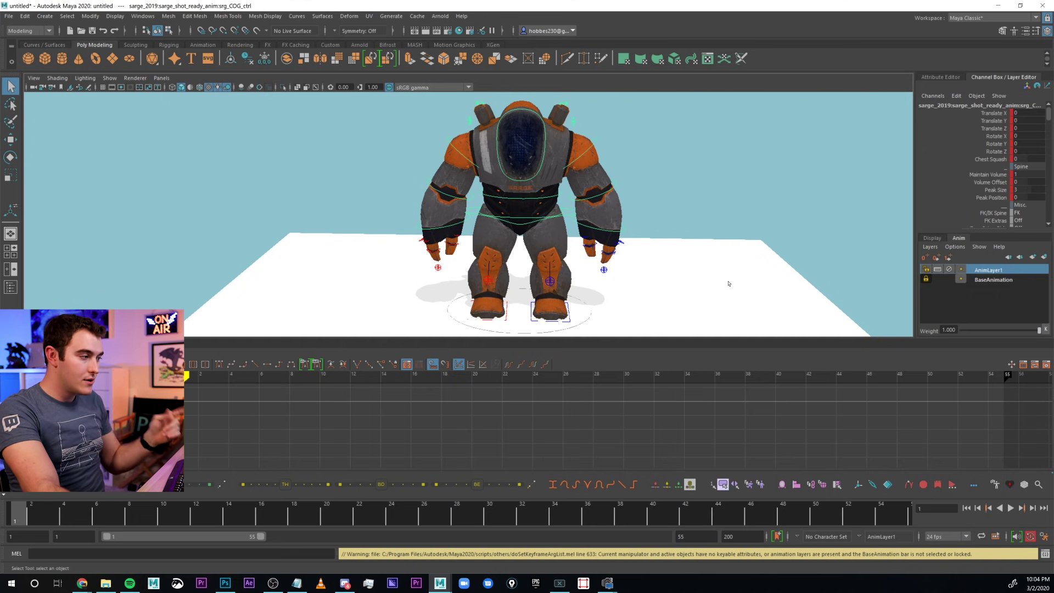
# Step: Add the selected COG control to AnimLayer1 with Add Selected Objects
pyautogui.click(500, 214)
pyautogui.keyDown('alt'); pyautogui.moveTo(500, 214); pyautogui.dragTo(540, 246, button='right'); pyautogui.keyUp('alt')
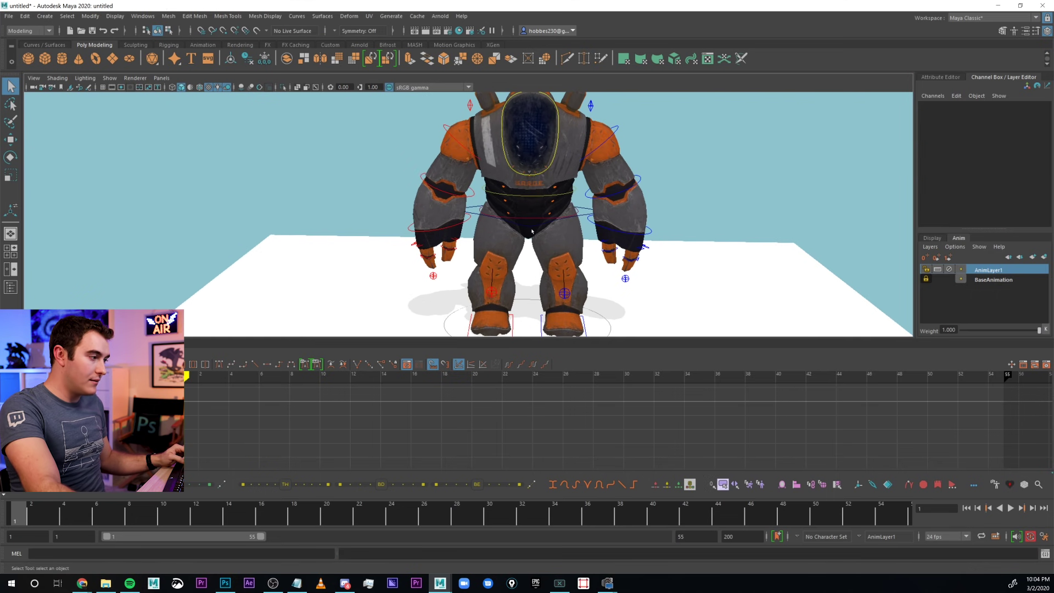
pyautogui.click(571, 219)
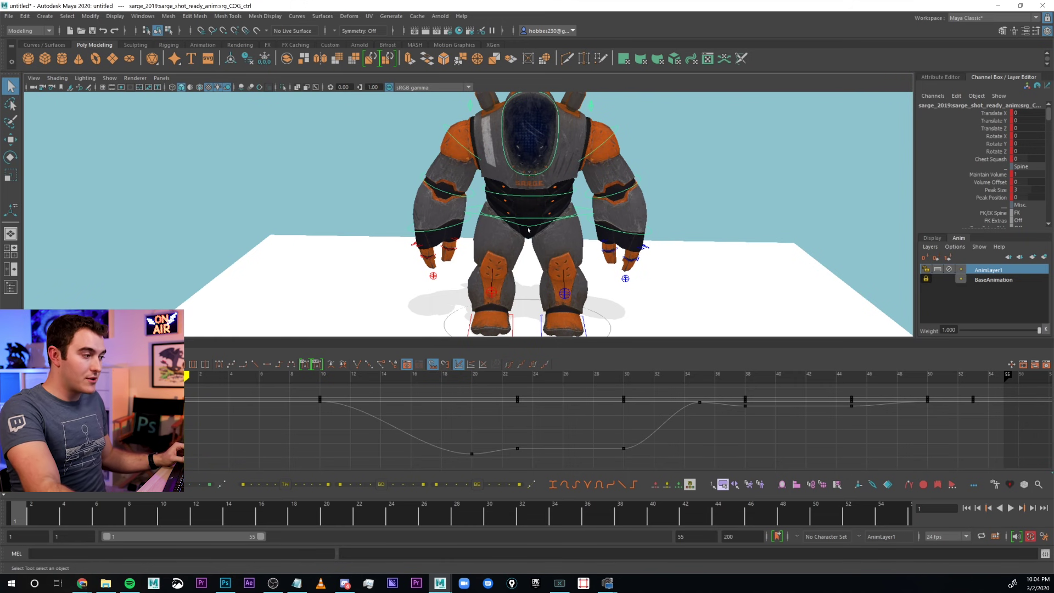
pyautogui.rightClick(1009, 270)
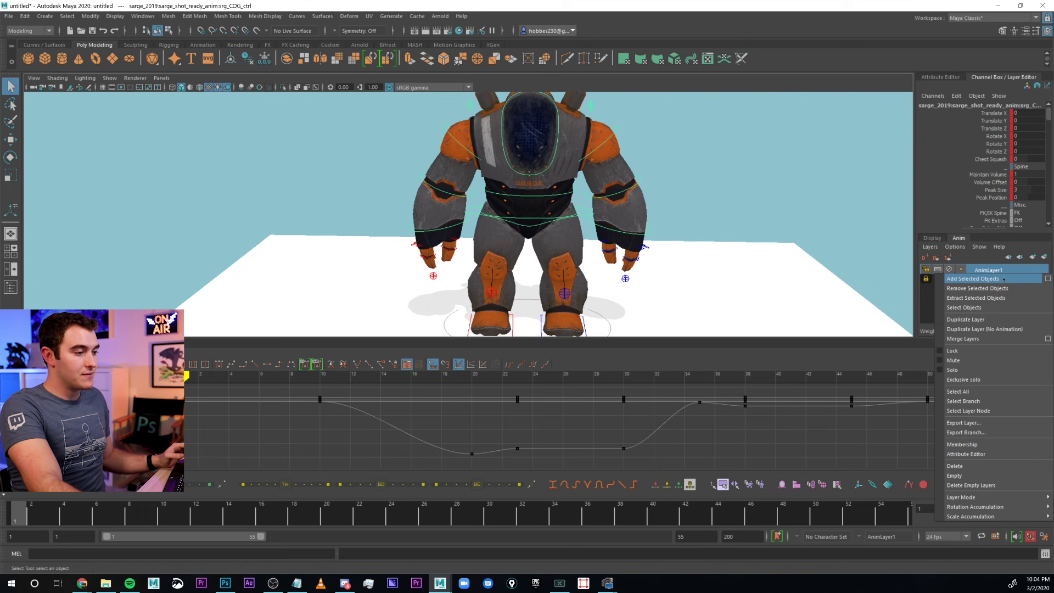
pyautogui.click(1004, 279)
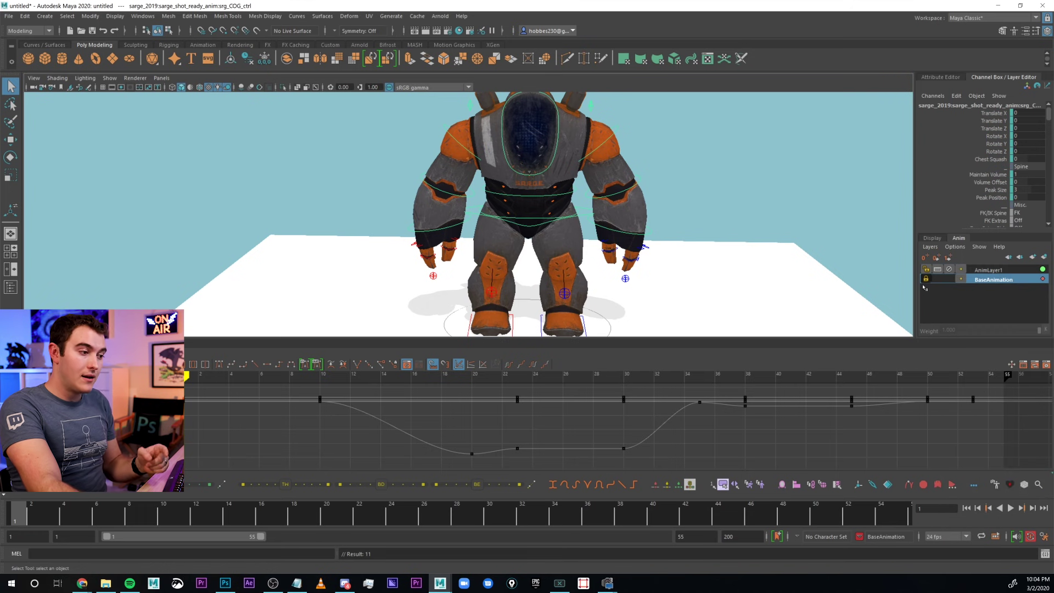
# Step: Compare BaseAnimation's and AnimLayer1's COG curves by switching between the two layers
pyautogui.click(1014, 280)
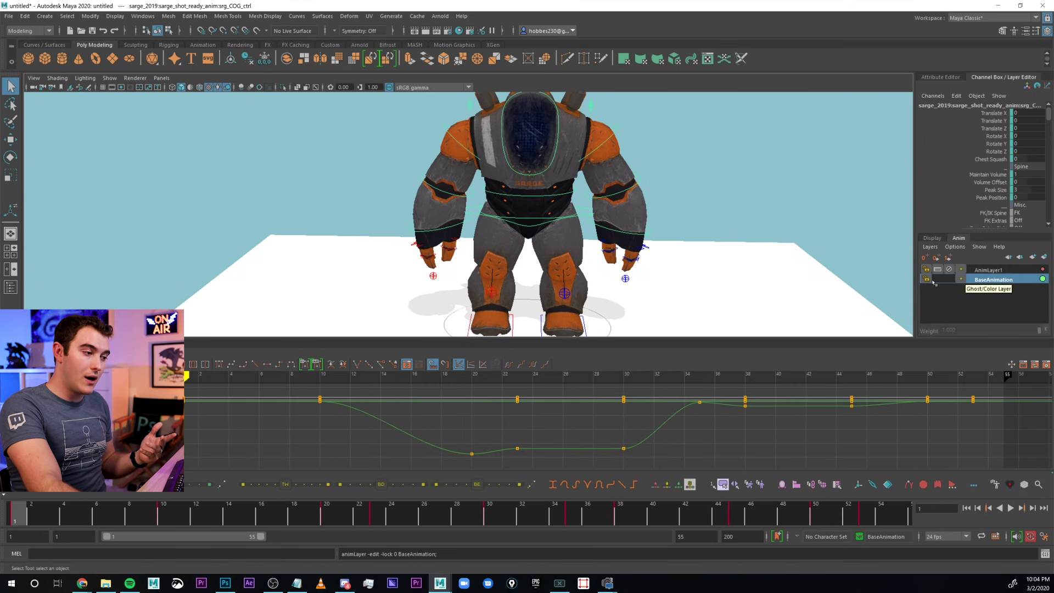
pyautogui.click(1021, 270)
pyautogui.click(1027, 280)
pyautogui.click(1035, 270)
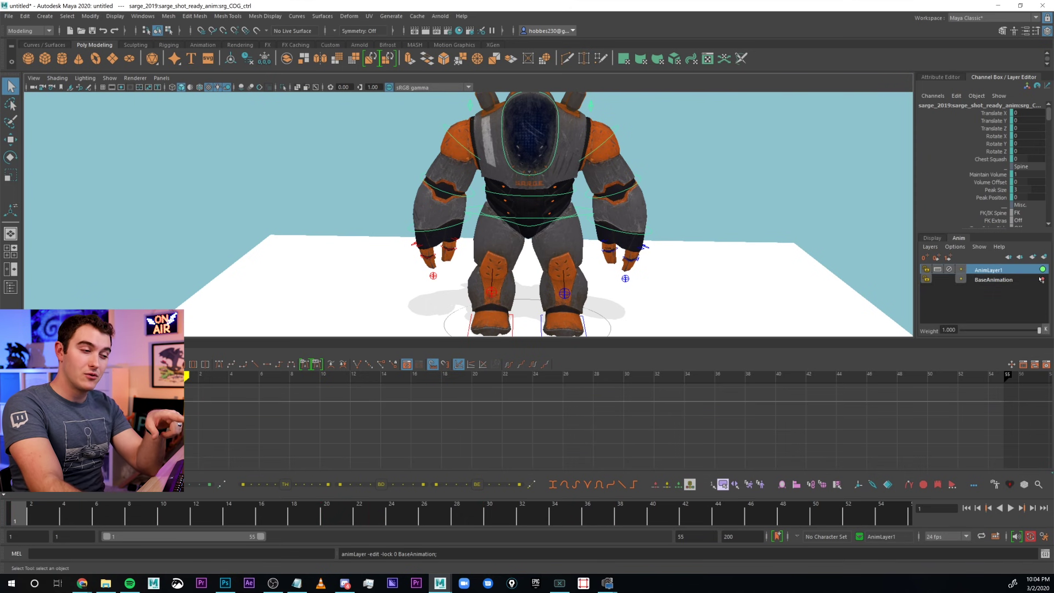
pyautogui.click(1041, 280)
pyautogui.click(1038, 272)
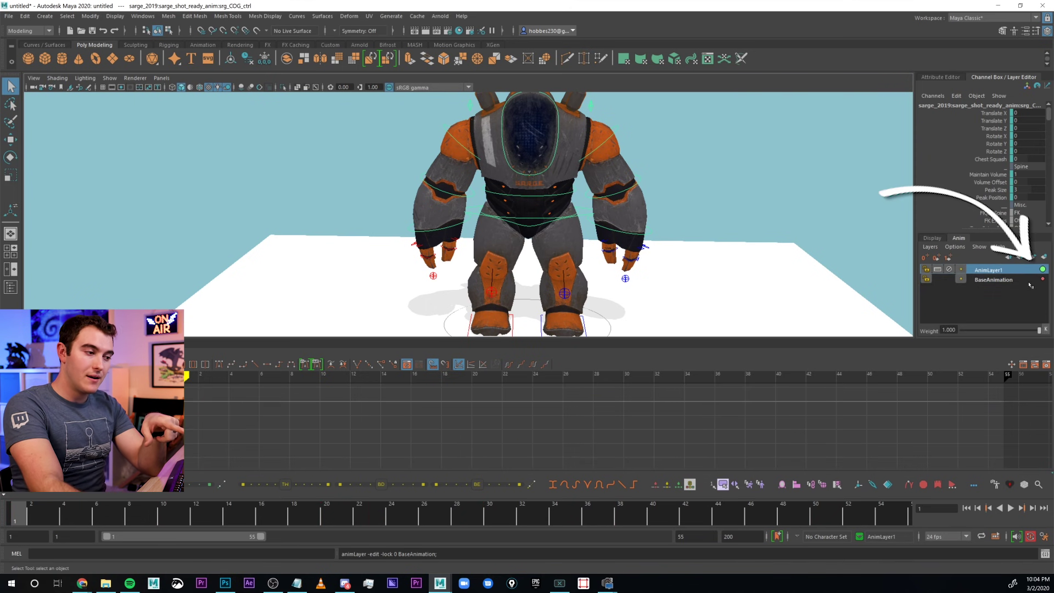
pyautogui.click(1036, 280)
pyautogui.click(1034, 271)
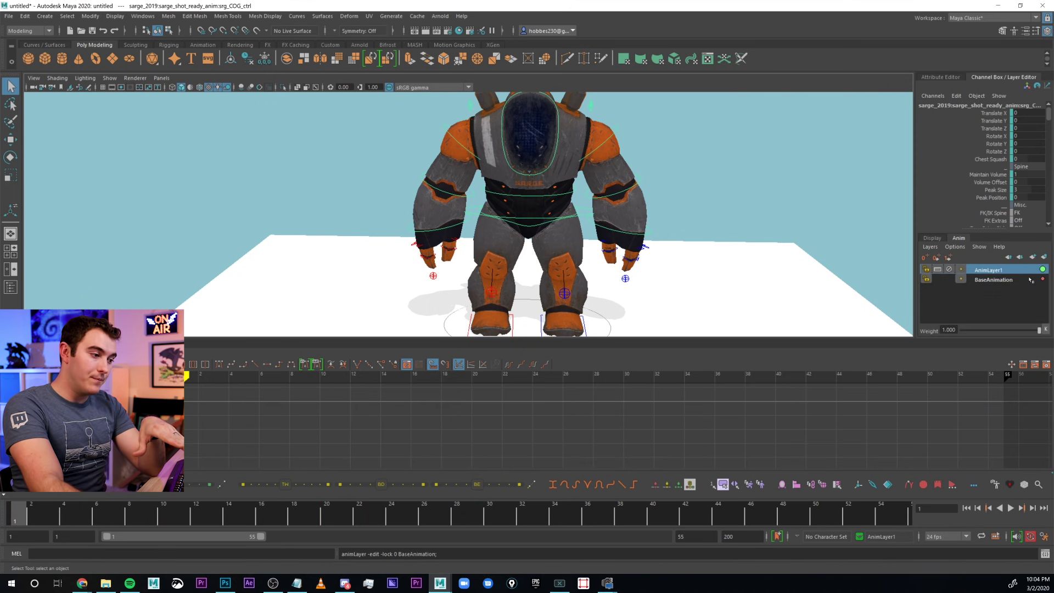
# Step: Make BaseAnimation active again, play the jump, and scrub the time slider to review poses
pyautogui.click(1031, 280)
pyautogui.click(1022, 270)
pyautogui.click(1027, 279)
pyautogui.click(1021, 271)
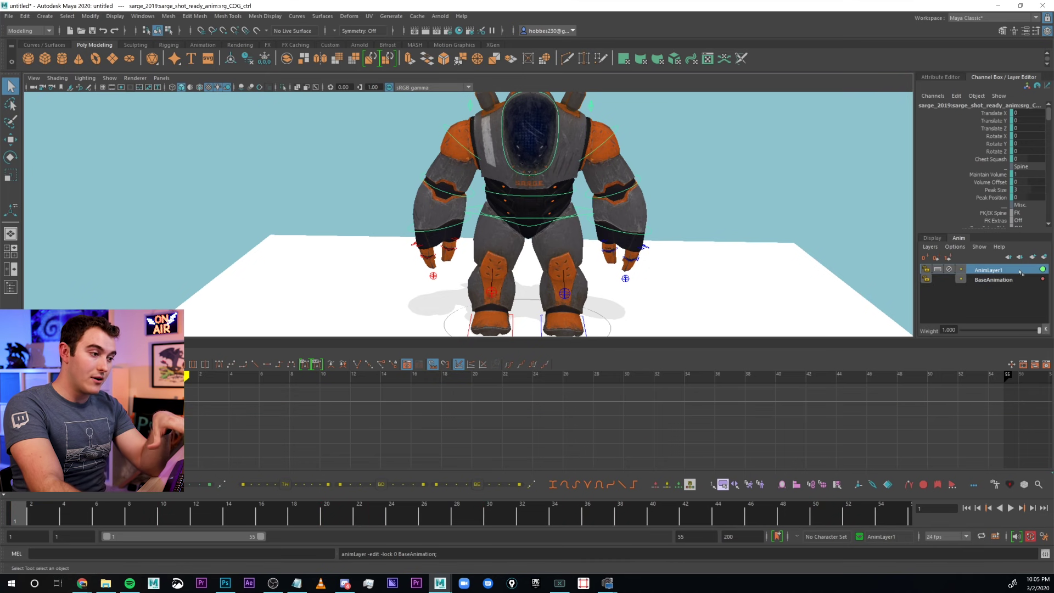
pyautogui.click(982, 279)
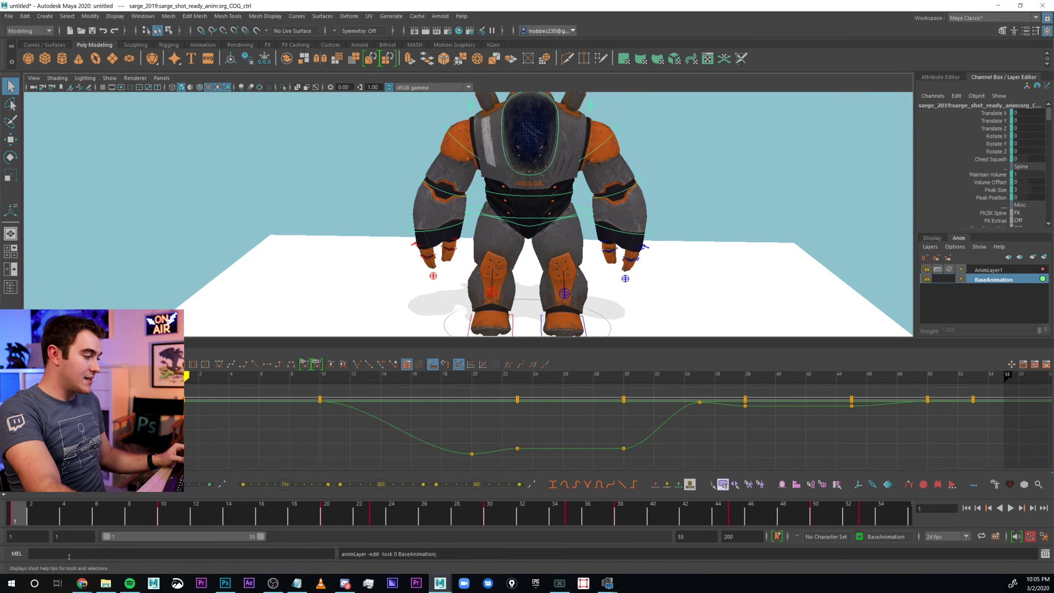
pyautogui.click(1011, 508)
pyautogui.moveTo(632, 519); pyautogui.dragTo(588, 519)
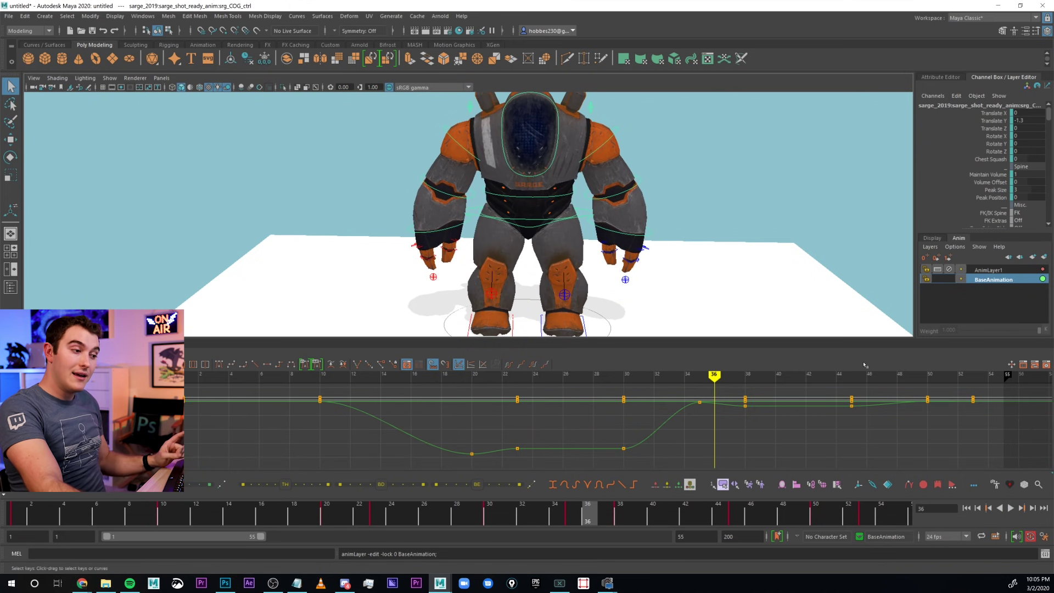
# Step: Move to frame 31, compare the two layers' curves, and lock BaseAnimation again
pyautogui.click(1014, 270)
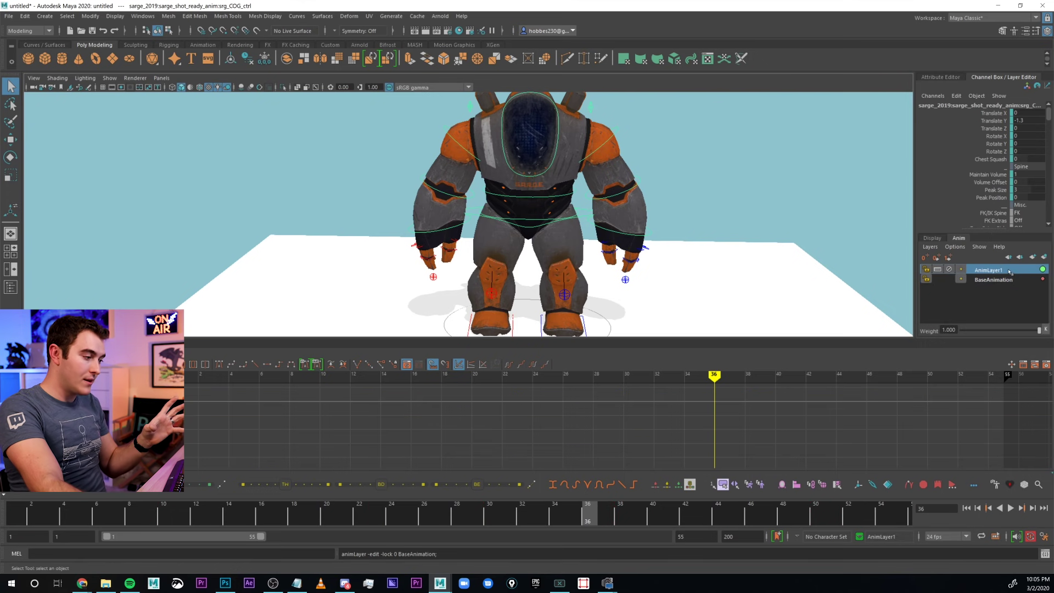
pyautogui.moveTo(489, 518); pyautogui.dragTo(393, 542)
pyautogui.click(506, 519)
pyautogui.click(1015, 272)
pyautogui.click(1015, 271)
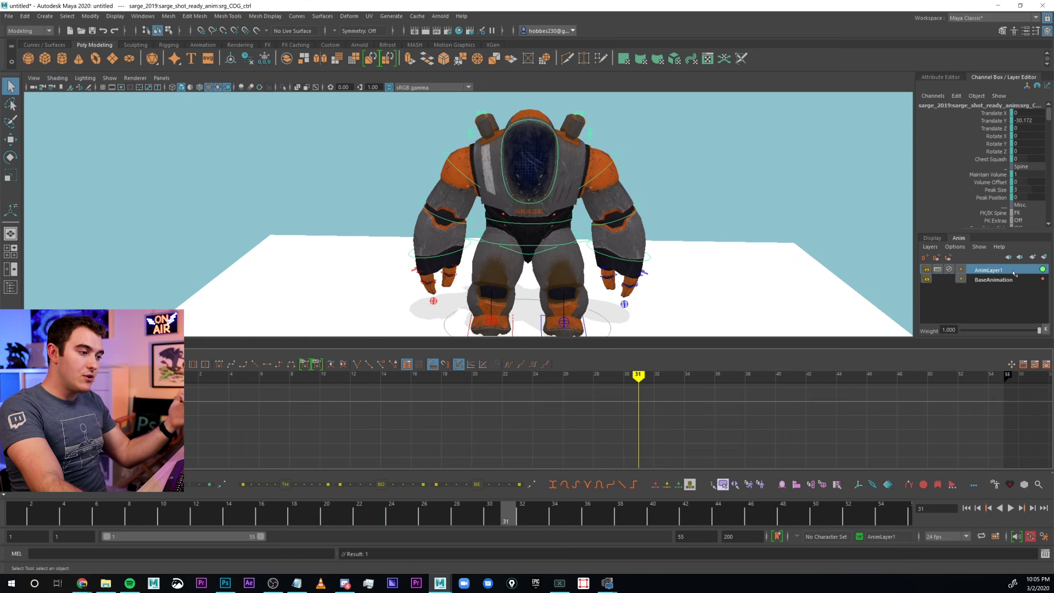
pyautogui.click(1015, 271)
pyautogui.click(1015, 270)
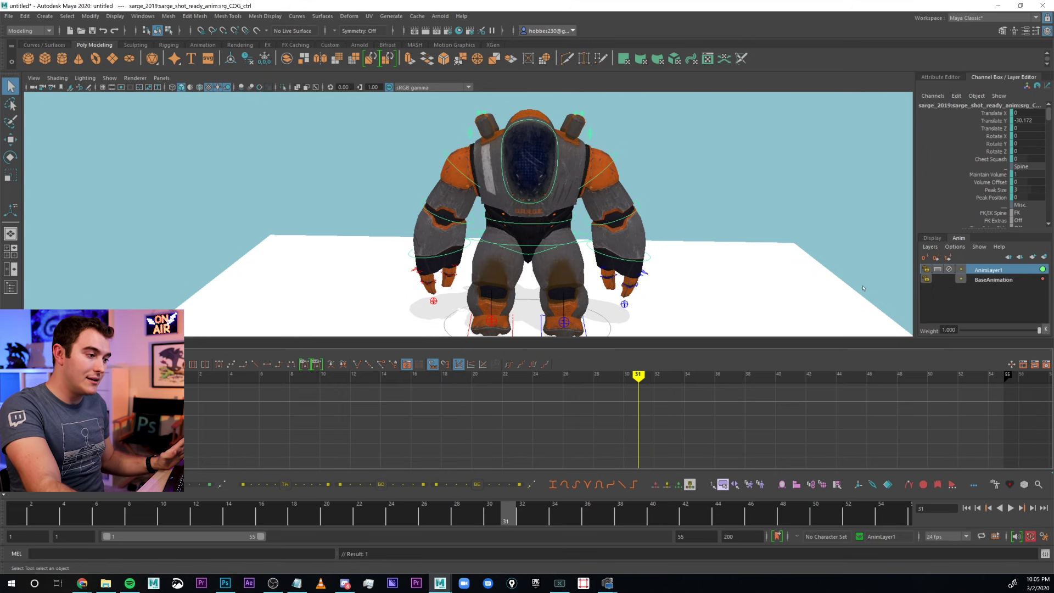
pyautogui.click(927, 279)
# Step: Rename AnimLayer1 to 'Jitter' and return to the first frame
pyautogui.doubleClick(991, 270)
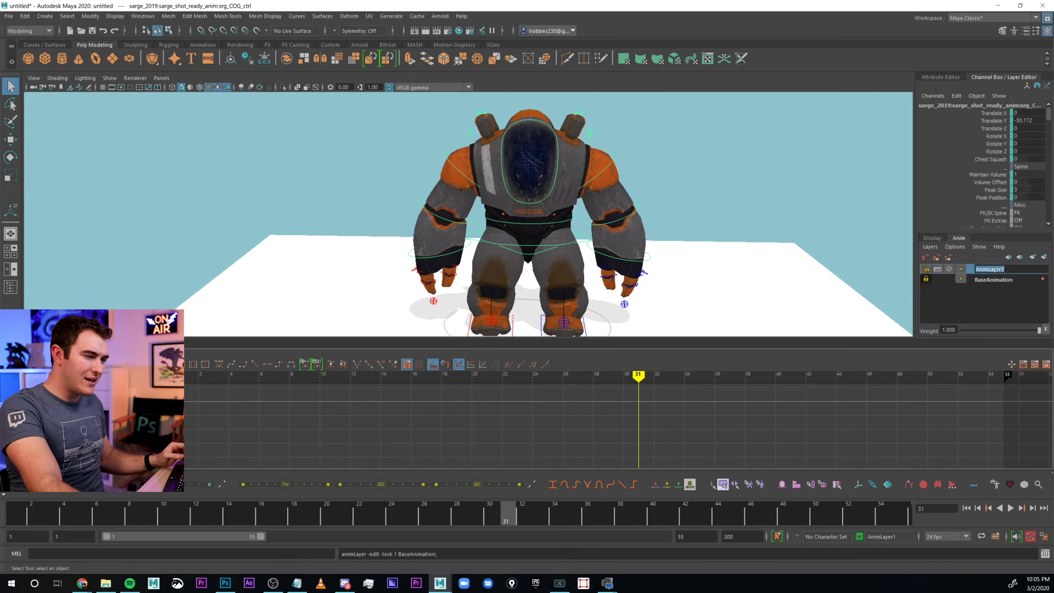
pyautogui.write('Jitter')
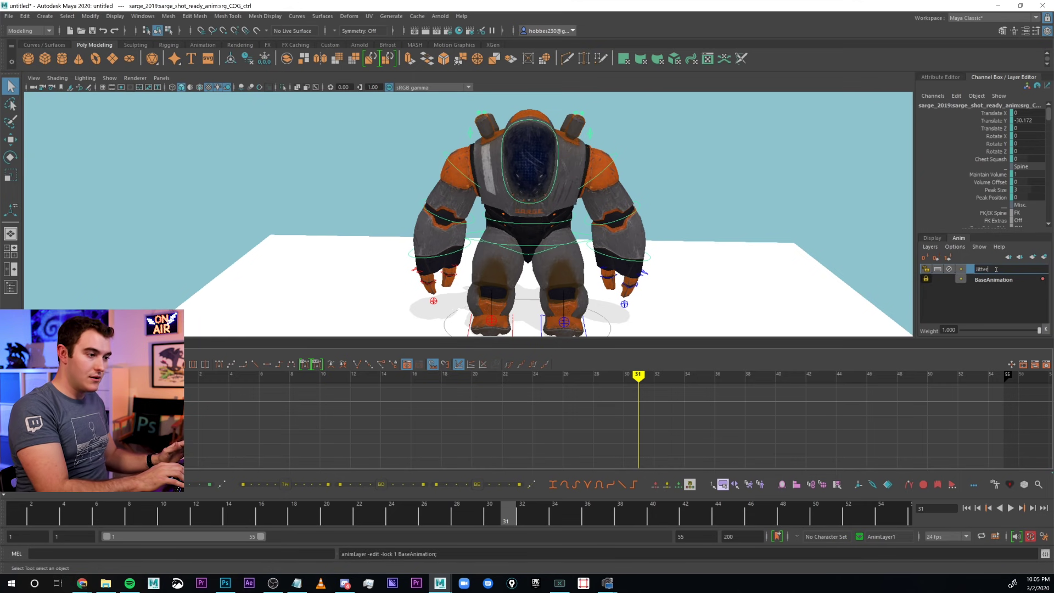
pyautogui.press('Return')
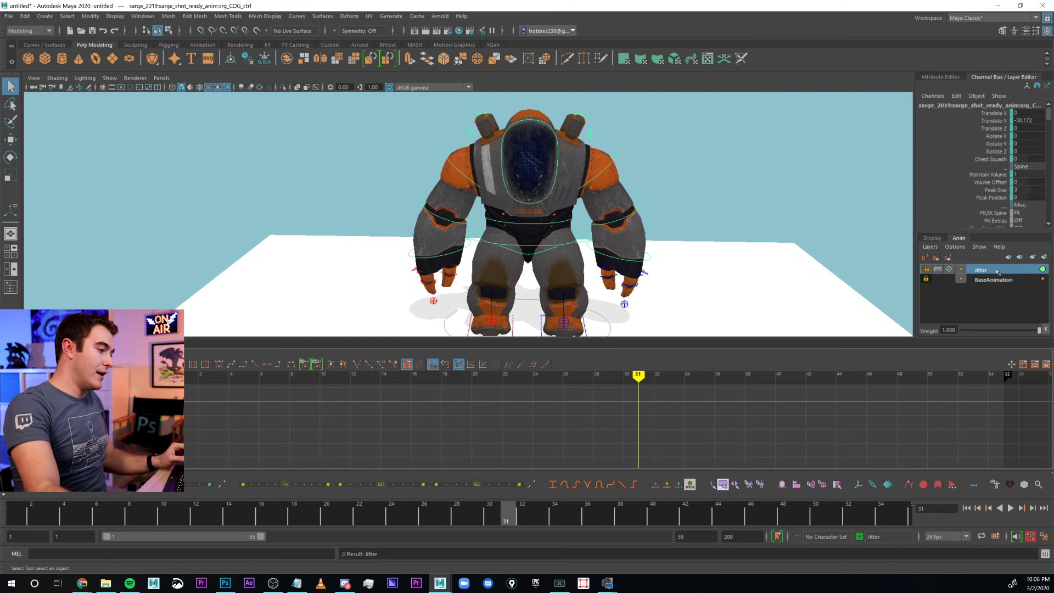
pyautogui.hotkey('alt', 'shift', 'v')
pyautogui.keyDown('alt'); pyautogui.moveTo(494, 231); pyautogui.dragTo(448, 238, button='right'); pyautogui.keyUp('alt')
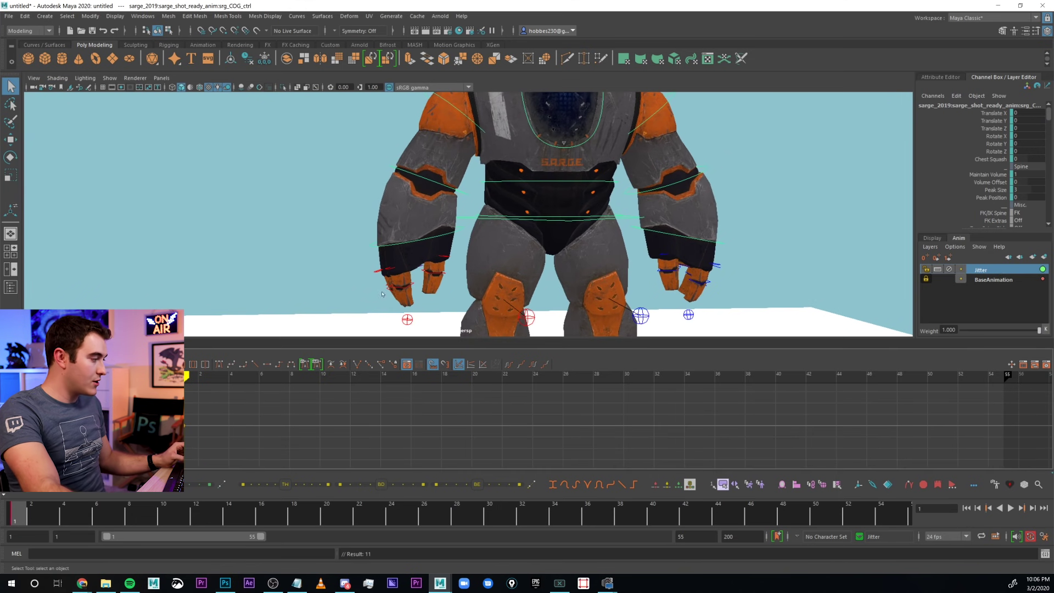
# Step: Key a small bounce on the Jitter layer: COG lowered at frame 3, raised at frame 5
pyautogui.hotkey('alt', '.')
pyautogui.hotkey('alt', '.')
pyautogui.press('w')
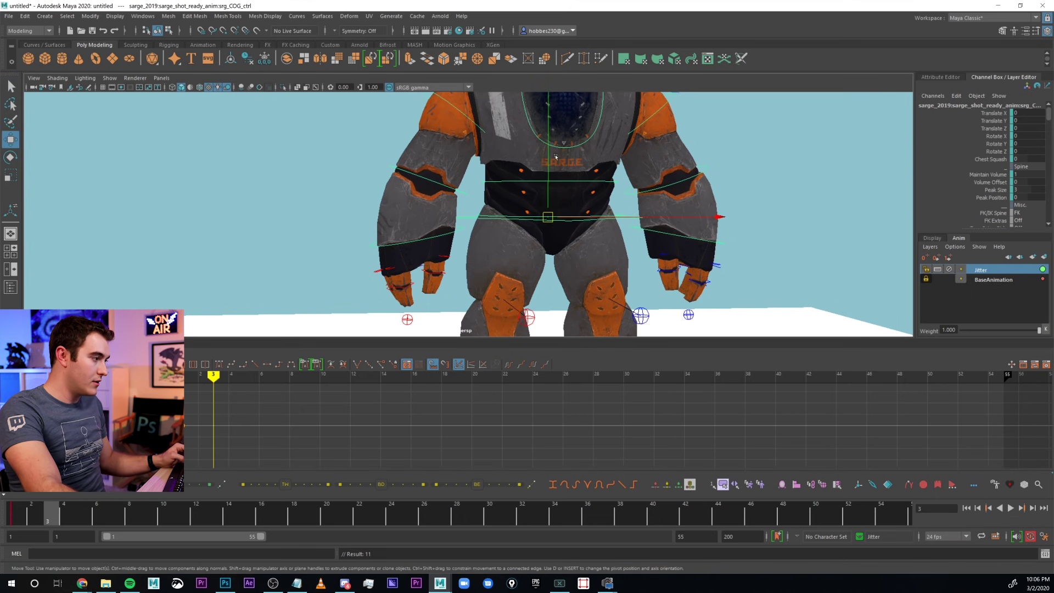
pyautogui.moveTo(555, 156); pyautogui.dragTo(556, 160)
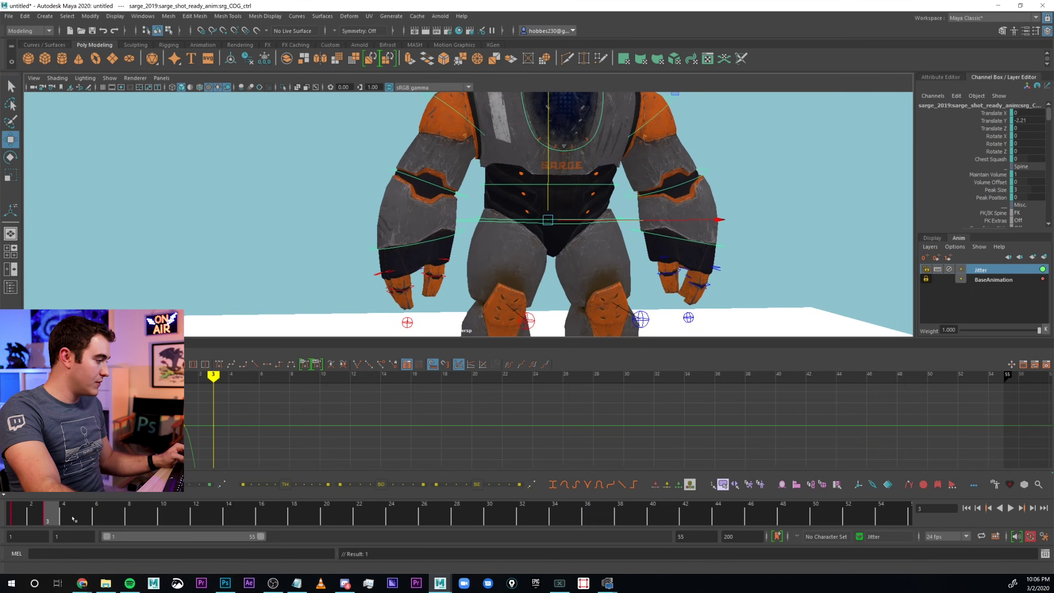
pyautogui.hotkey('alt', '.')
pyautogui.hotkey('alt', '.')
pyautogui.moveTo(555, 159); pyautogui.dragTo(556, 155)
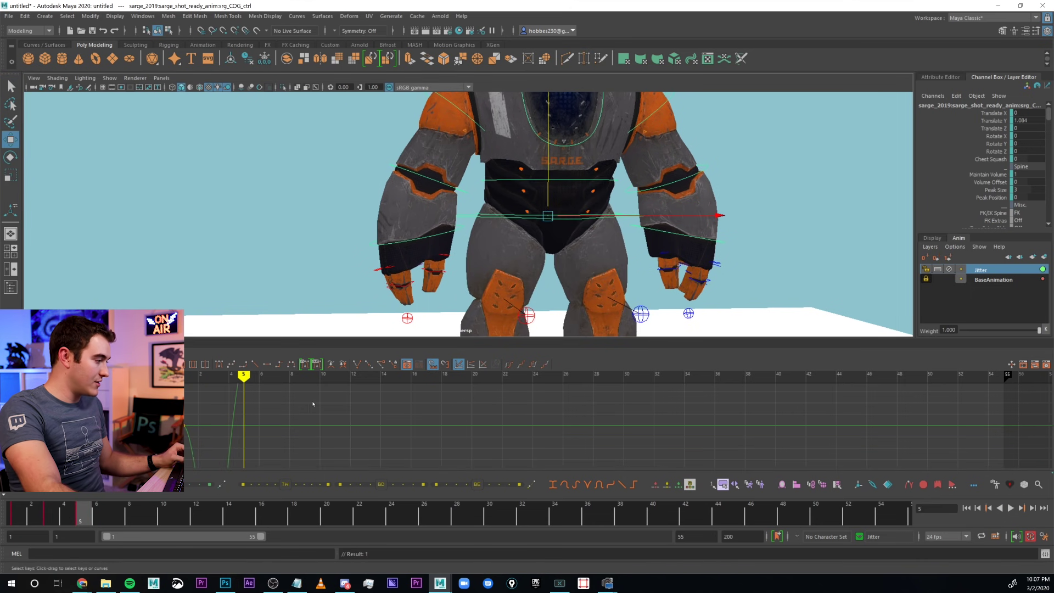
pyautogui.click(193, 427)
pyautogui.hotkey('ctrl', 'z')
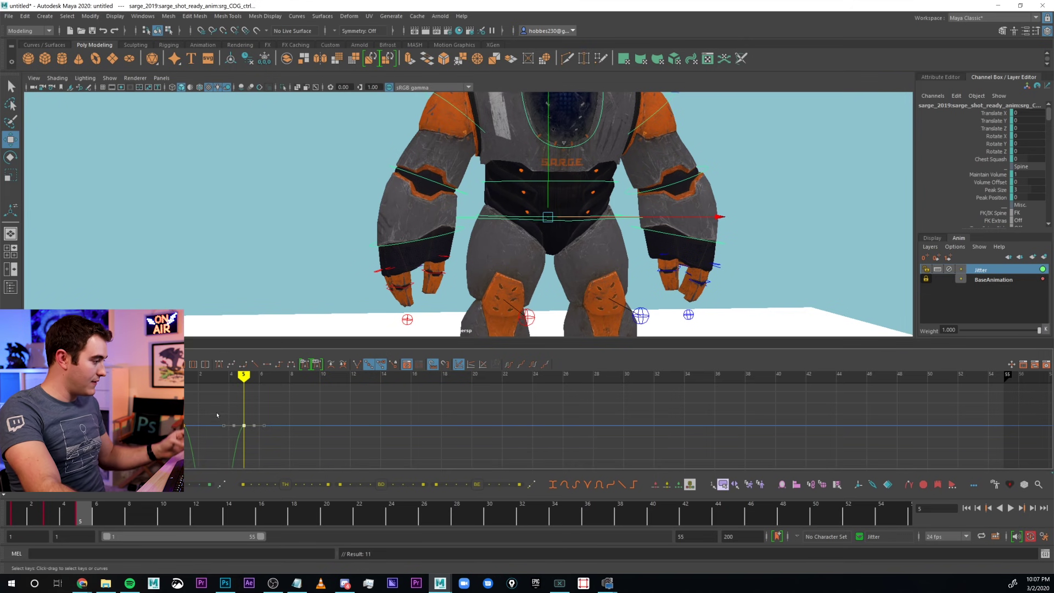
pyautogui.press('f')
# Step: Set the COG curve's Post Infinity to Cycle and pull the frame-3 key down for a deeper wave
pyautogui.click(546, 365)
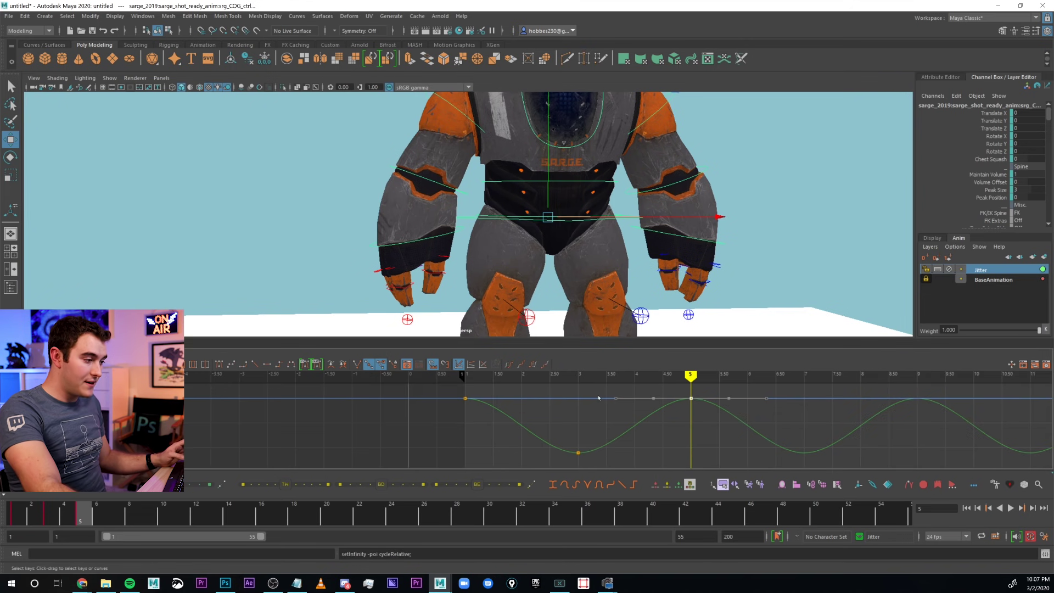
pyautogui.scroll(-5, 580, 426)
pyautogui.hotkey('alt', 'v')
pyautogui.moveTo(579, 433); pyautogui.dragTo(579, 426)
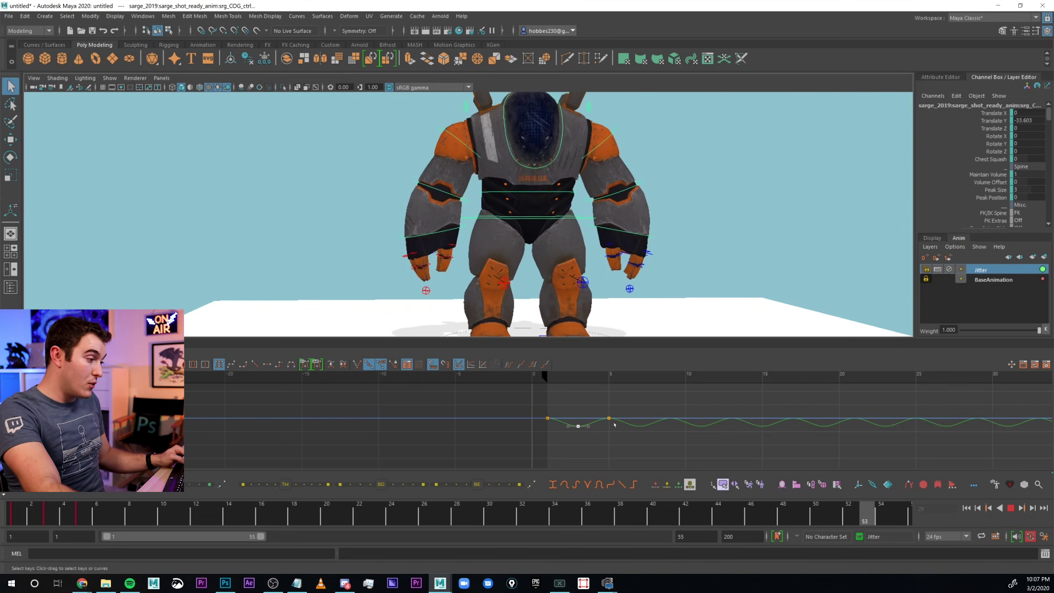
pyautogui.press('w')
pyautogui.moveTo(624, 422); pyautogui.dragTo(615, 454, button='middle')
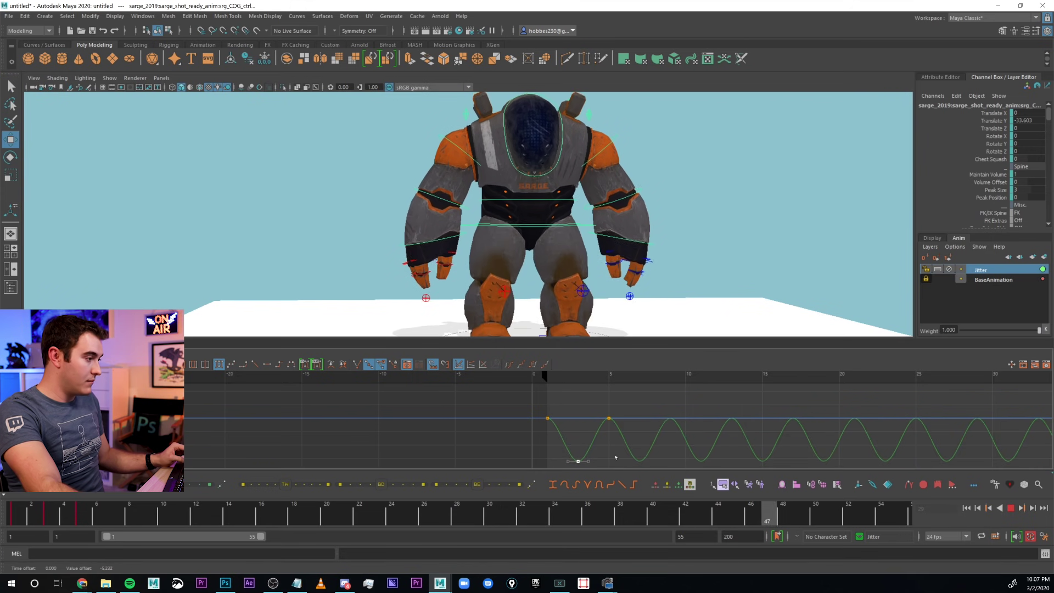
pyautogui.press('q')
pyautogui.scroll(-2, 608, 294)
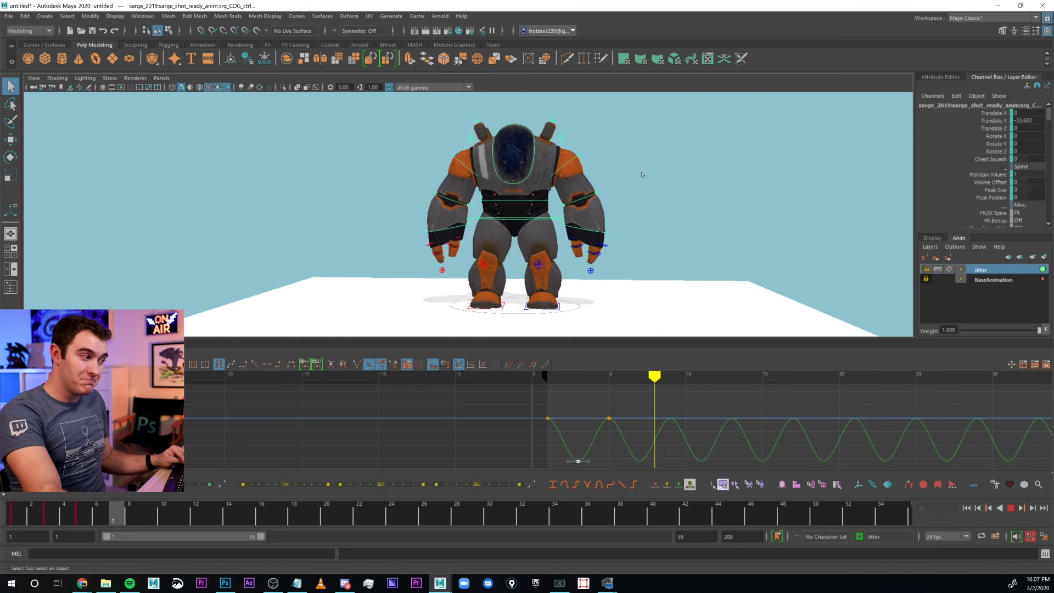
pyautogui.press('Escape')
# Step: From frame 1, toggle the Jitter layer's lock, mute it, and play back without jitter
pyautogui.hotkey('alt', 'shift', 'v')
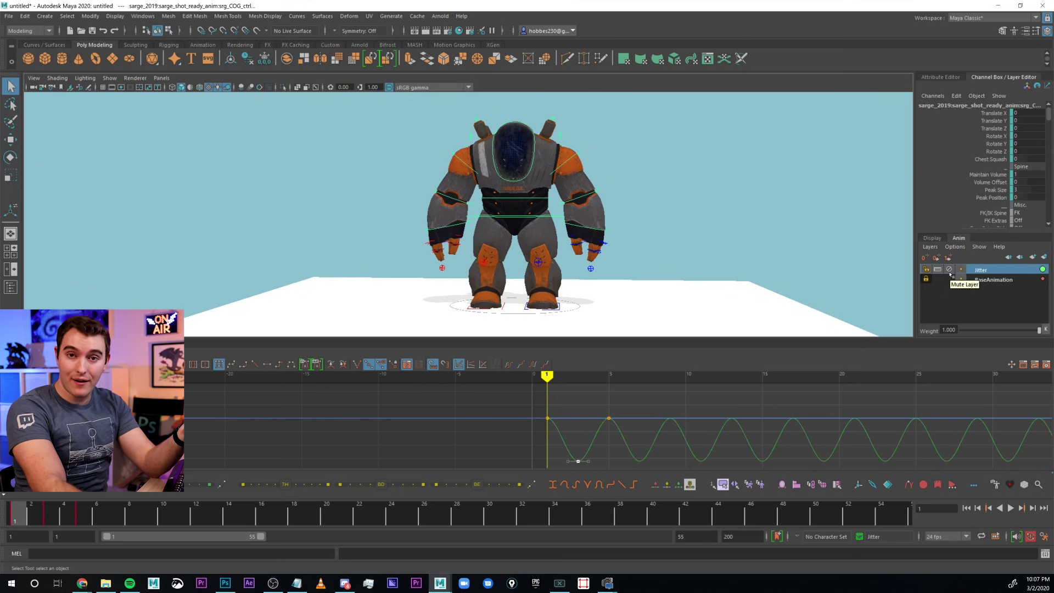
pyautogui.click(928, 271)
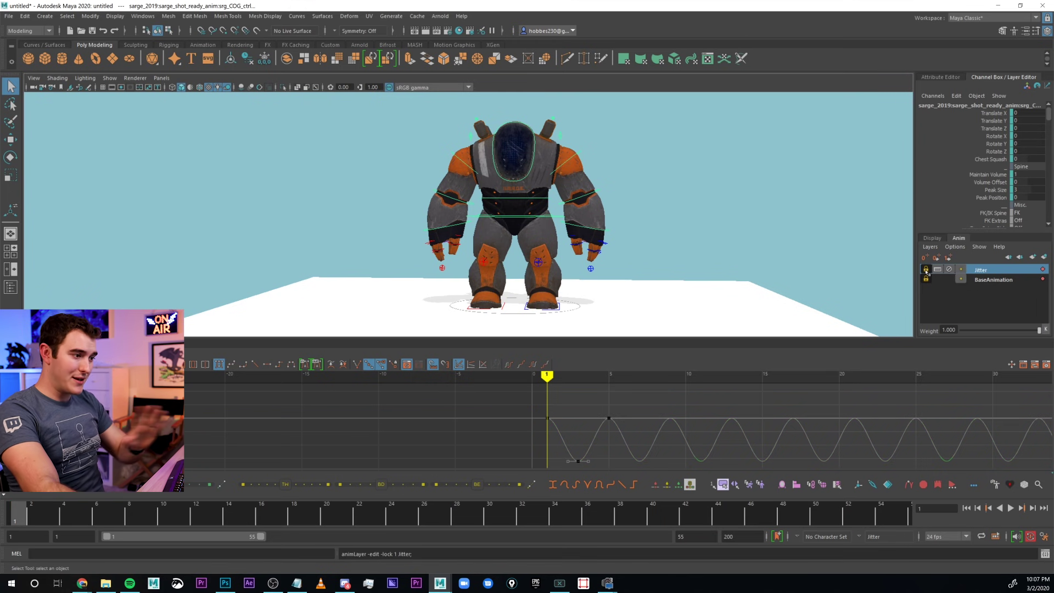
pyautogui.click(927, 271)
pyautogui.hotkey('alt', 'v')
pyautogui.hotkey('alt', 'v')
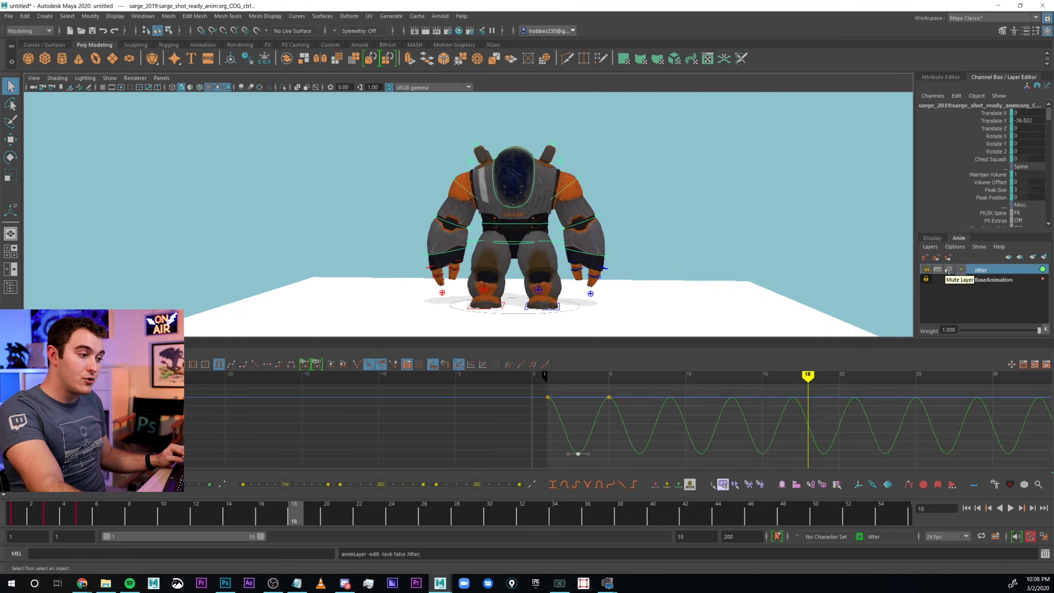
pyautogui.click(948, 270)
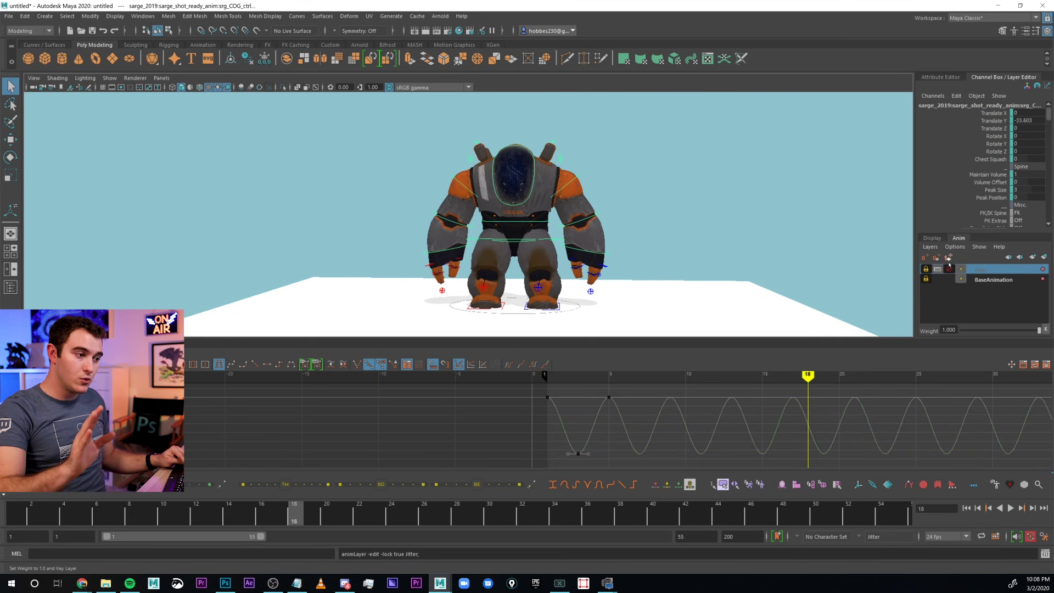
pyautogui.hotkey('alt', 'v')
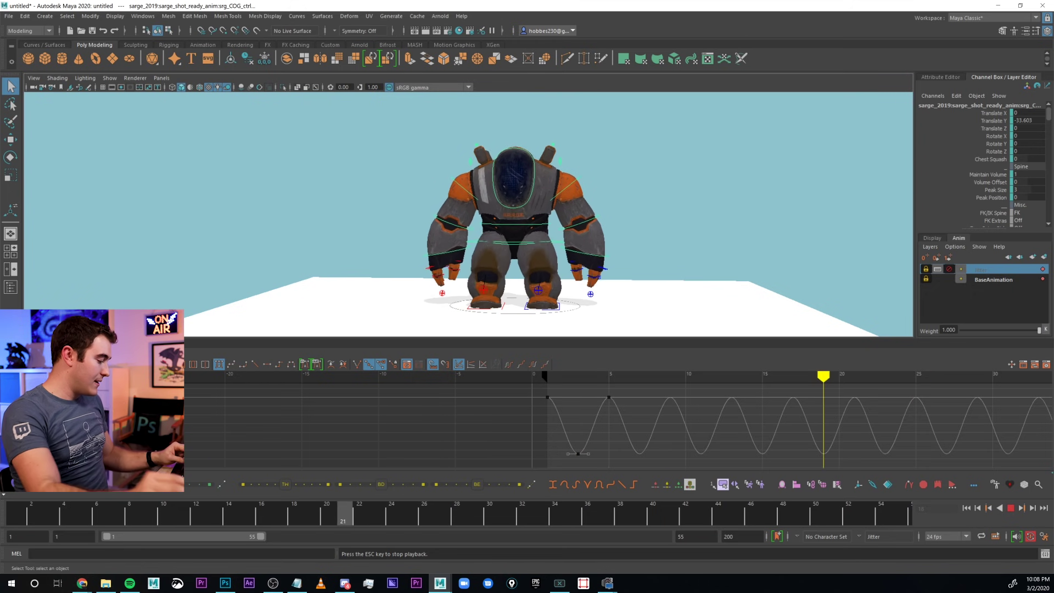
# Step: Replay from frame 1, lock the Jitter layer again, and select BaseAnimation
pyautogui.press('Escape')
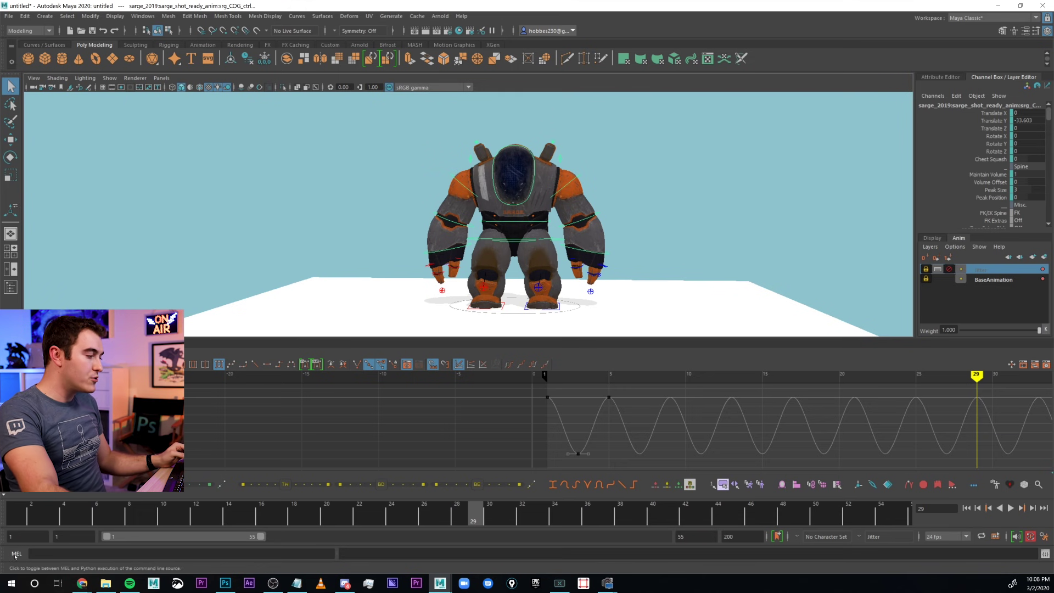
pyautogui.hotkey('alt', 'shift', 'v')
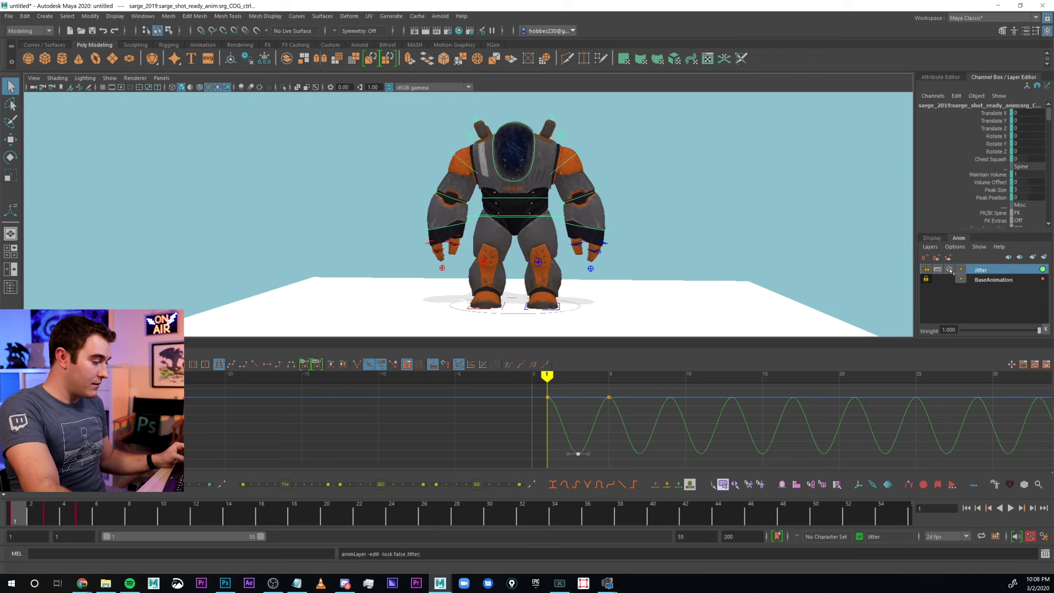
pyautogui.hotkey('alt', 'v')
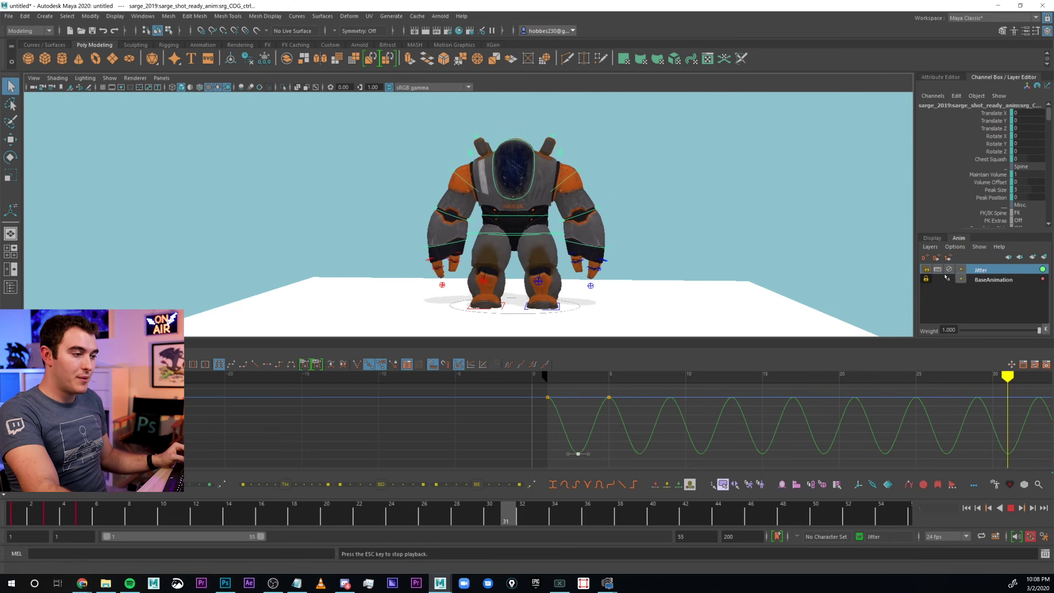
pyautogui.click(927, 270)
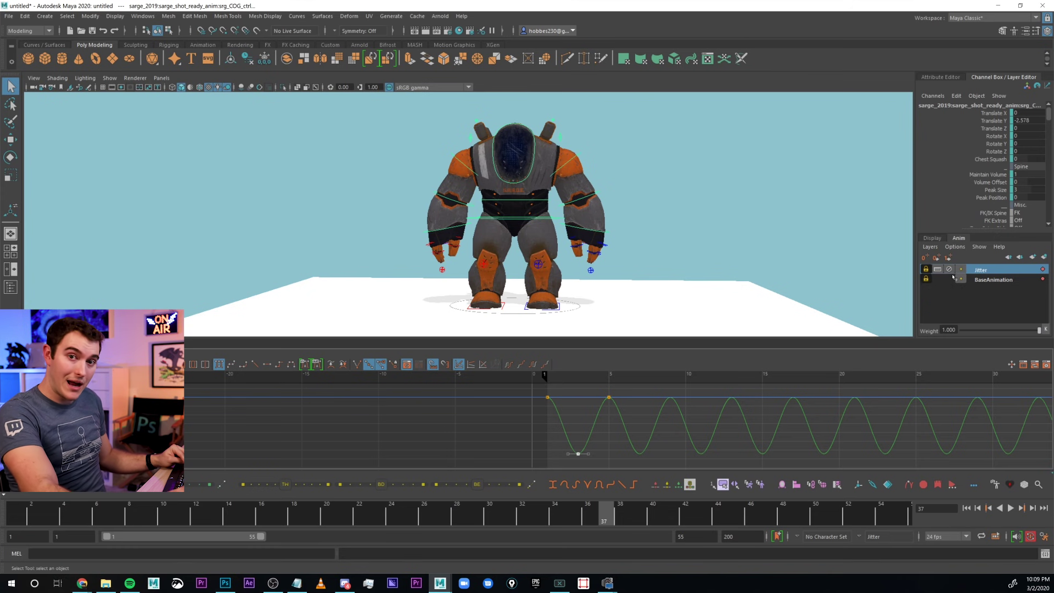
pyautogui.click(994, 280)
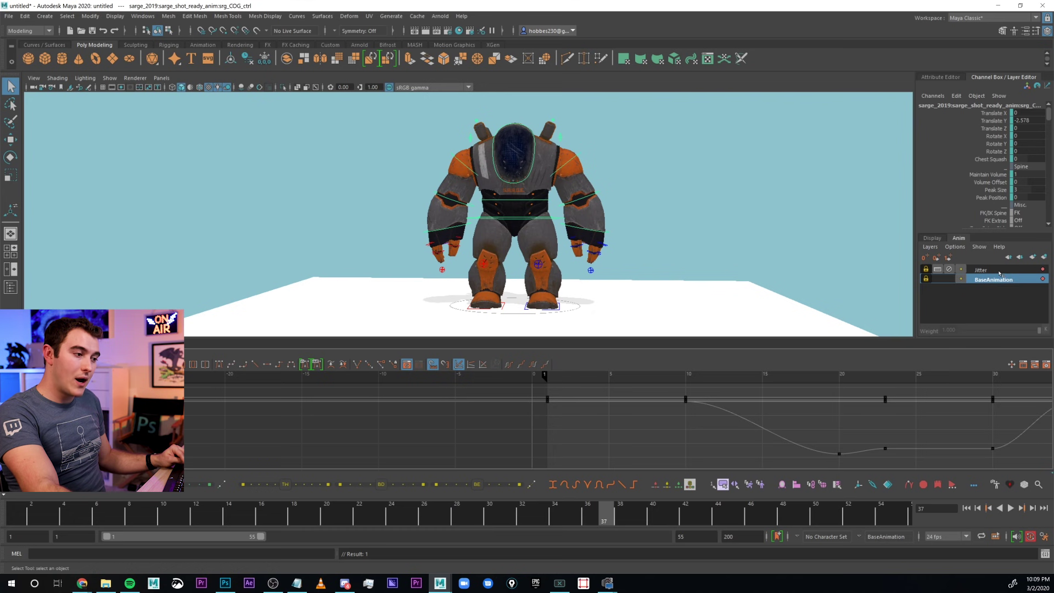
# Step: Set the Jitter layer's weight to 0.5 and play the half-strength jitter
pyautogui.click(999, 271)
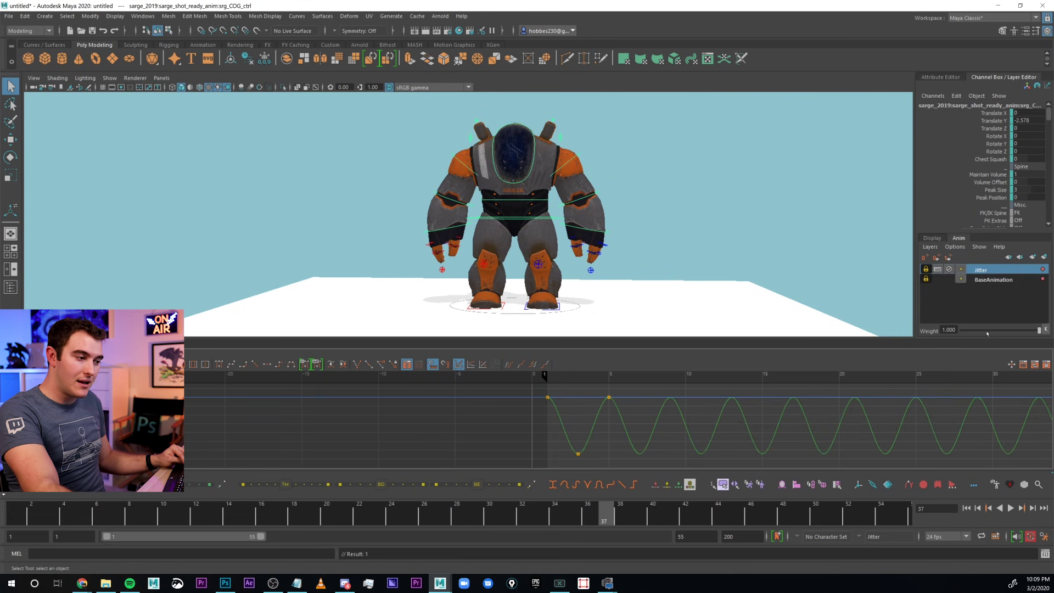
pyautogui.doubleClick(950, 329)
pyautogui.write('0.5')
pyautogui.press('Return')
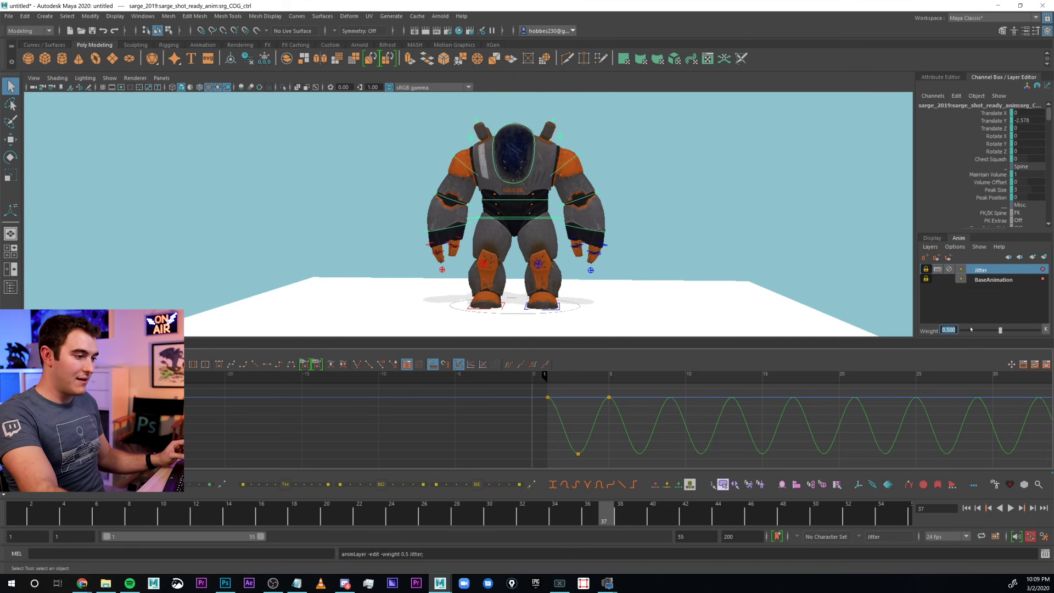
pyautogui.hotkey('alt', 'v')
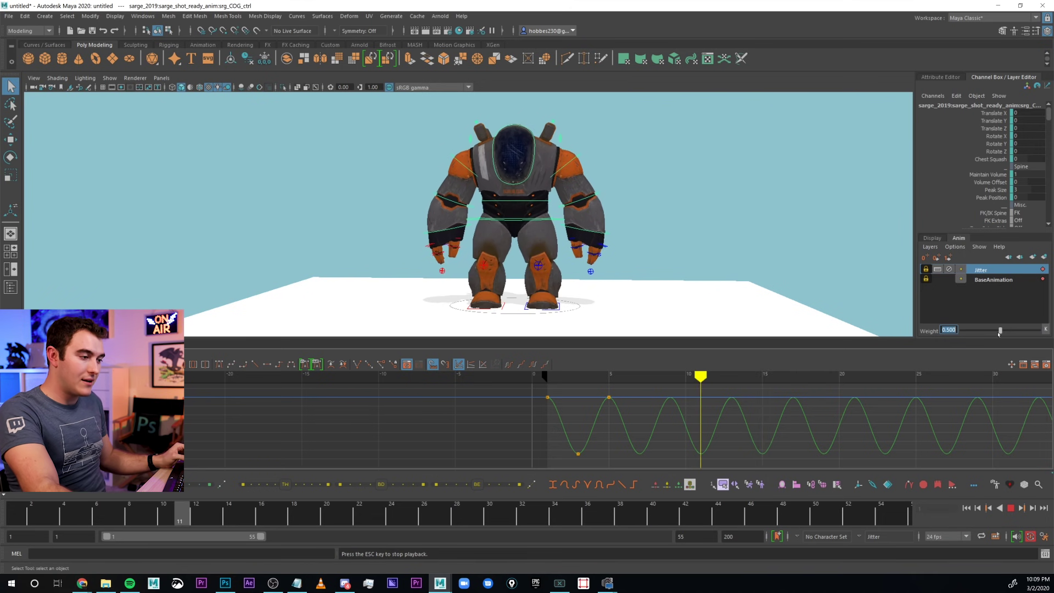
# Step: Lower the Jitter weight to about 0.264, then return it to 1.000
pyautogui.moveTo(1000, 330); pyautogui.dragTo(978, 331)
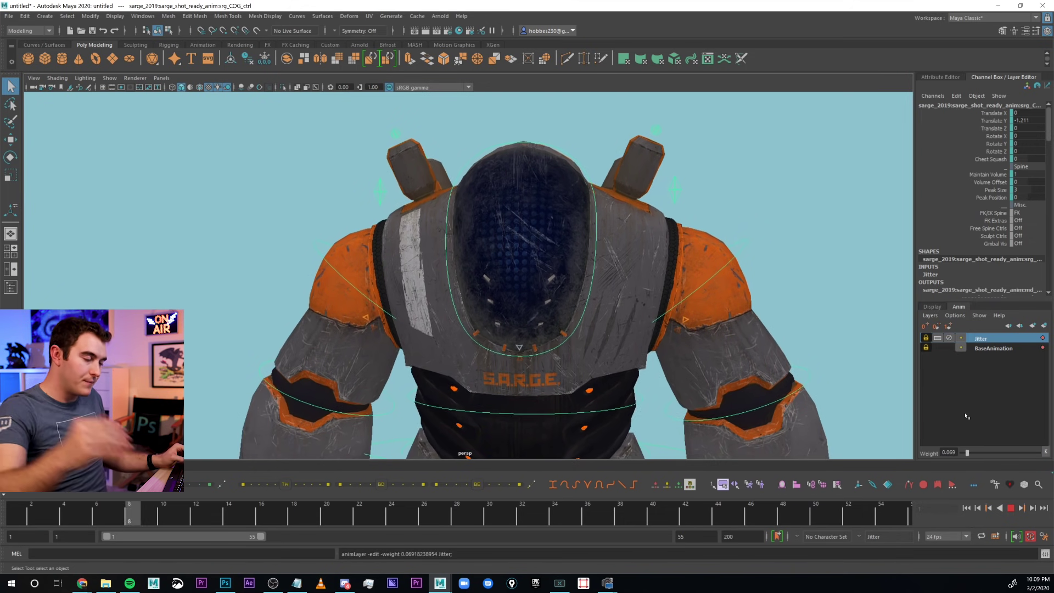
pyautogui.scroll(-5, 829, 346)
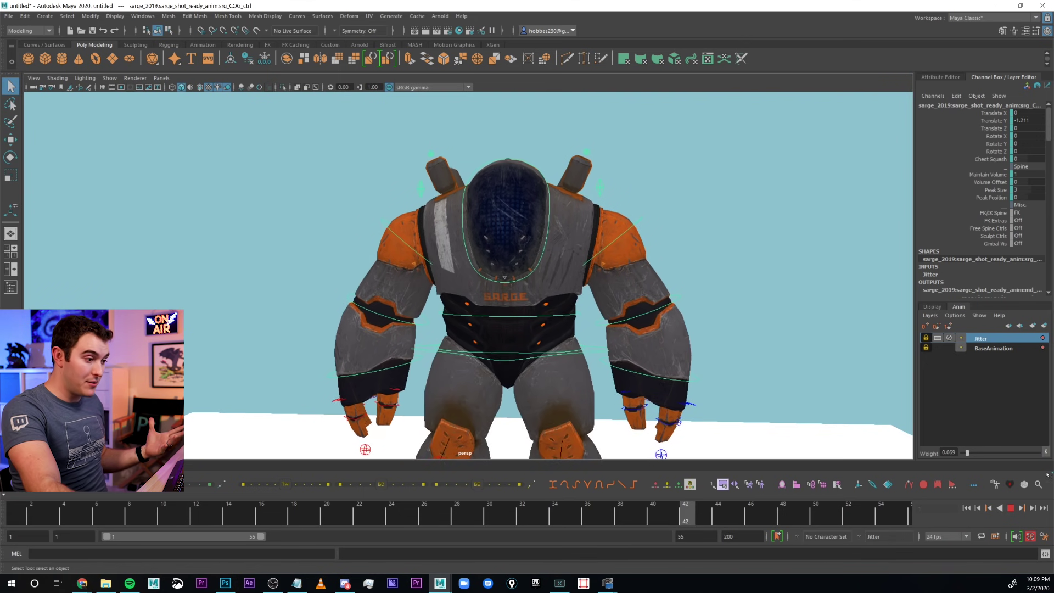
pyautogui.moveTo(968, 452); pyautogui.dragTo(992, 454)
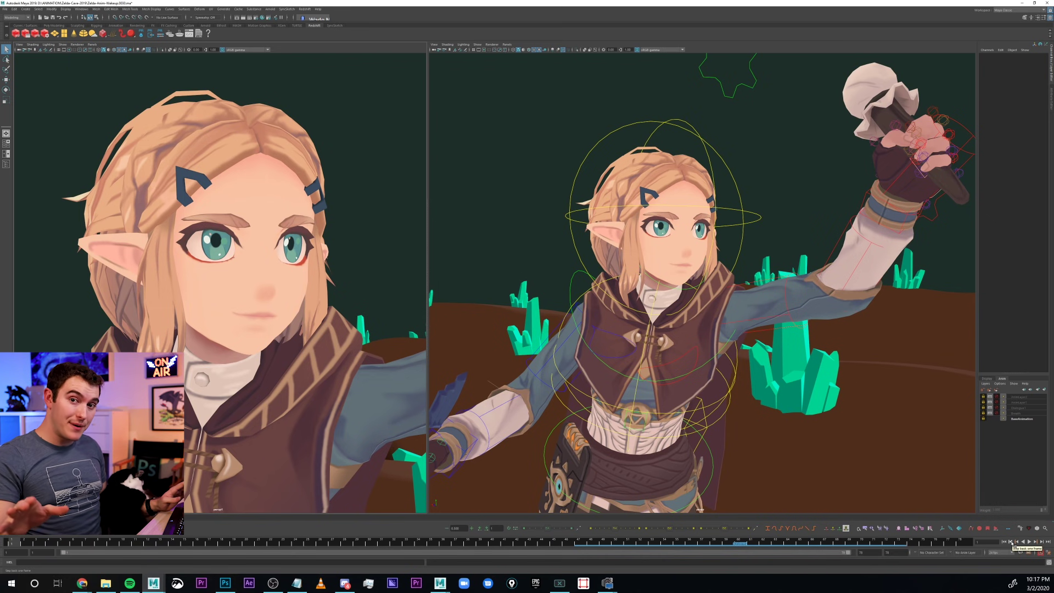
# Step: During playback, toggle the Breath layer's lock and mute the Dialogue1 layer
pyautogui.hotkey('alt', 'v')
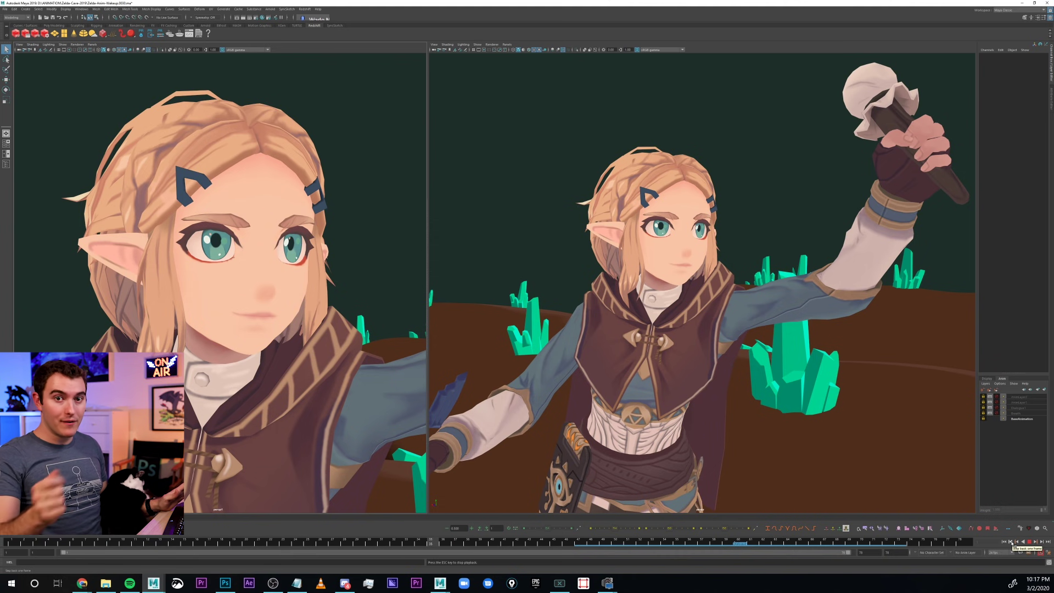
pyautogui.click(997, 416)
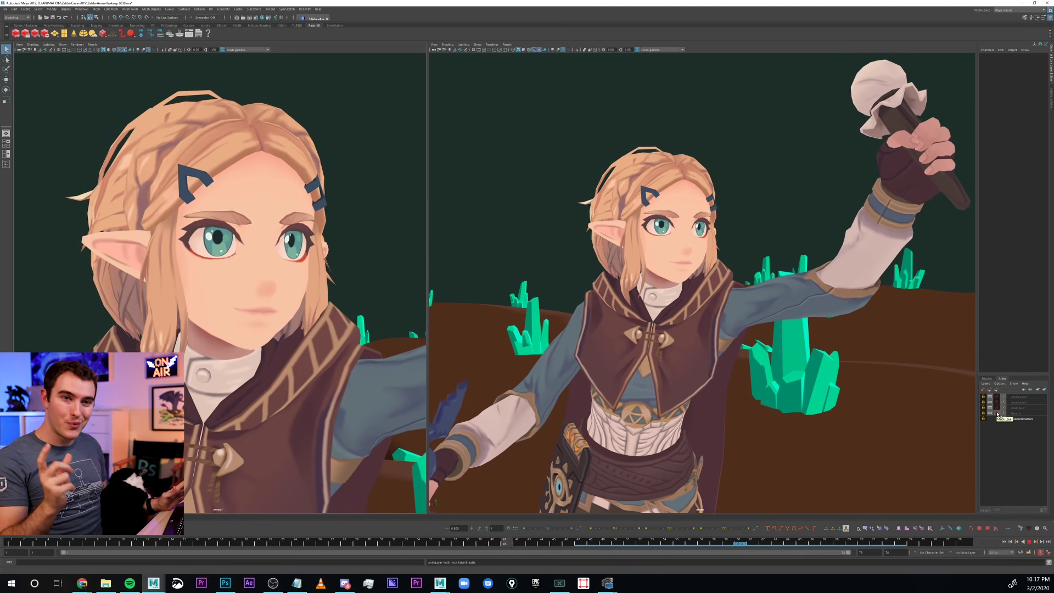
pyautogui.click(998, 414)
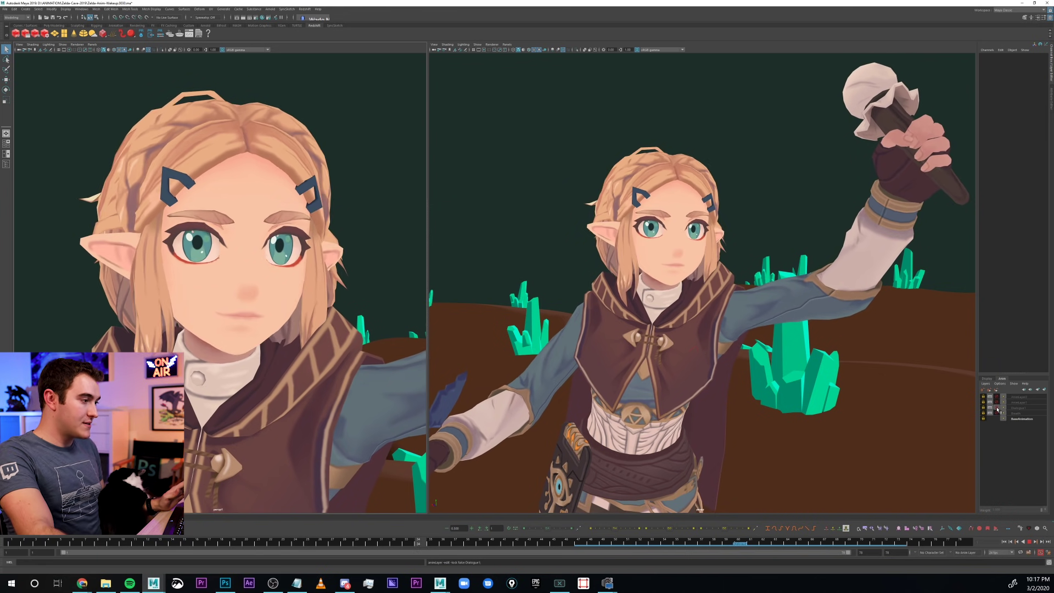
pyautogui.click(998, 409)
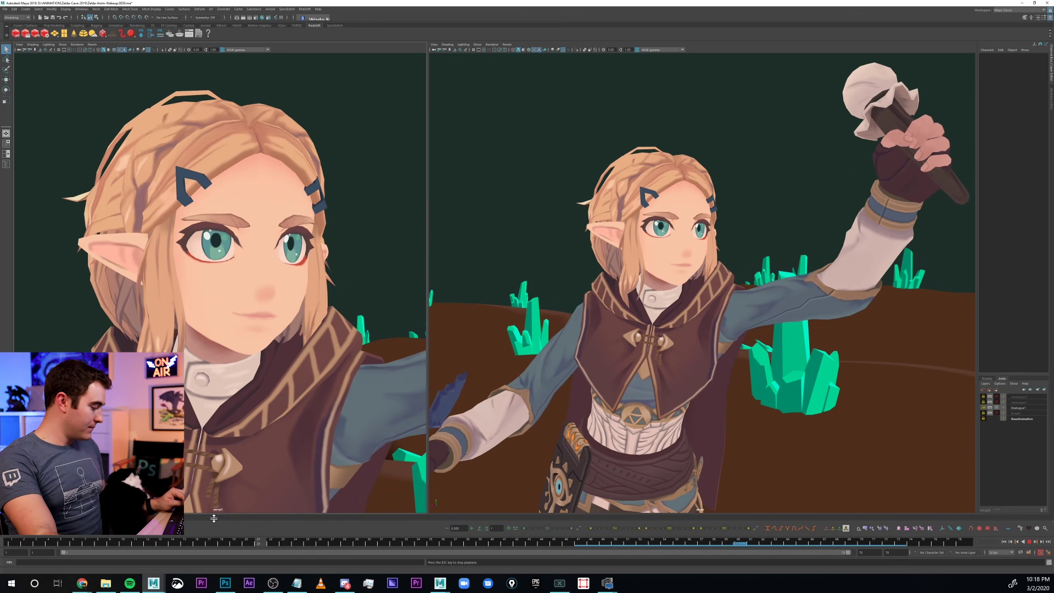
pyautogui.press('Escape')
pyautogui.click(996, 408)
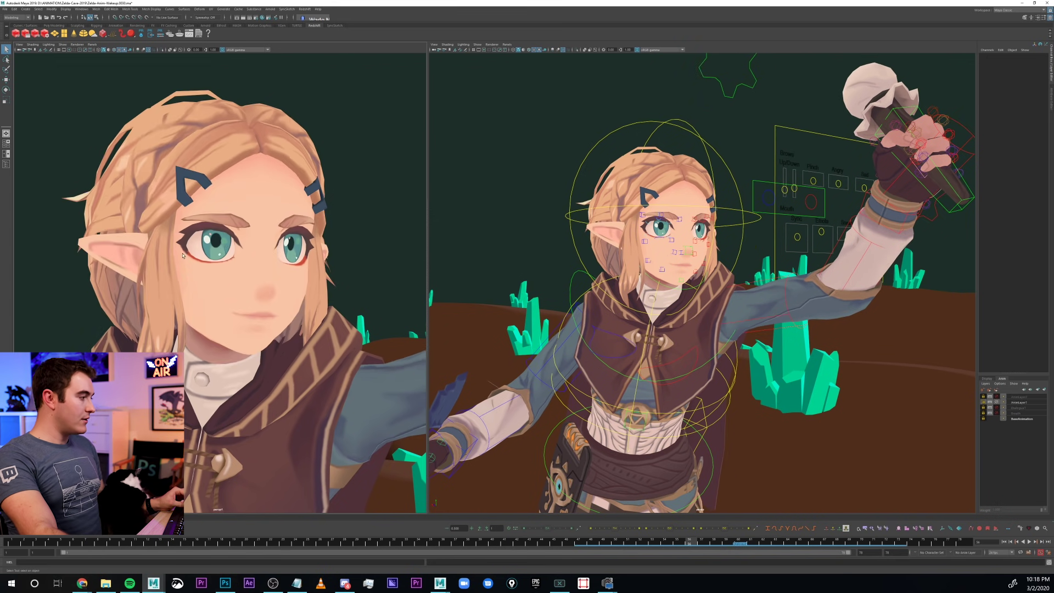
pyautogui.scroll(10, 183, 256)
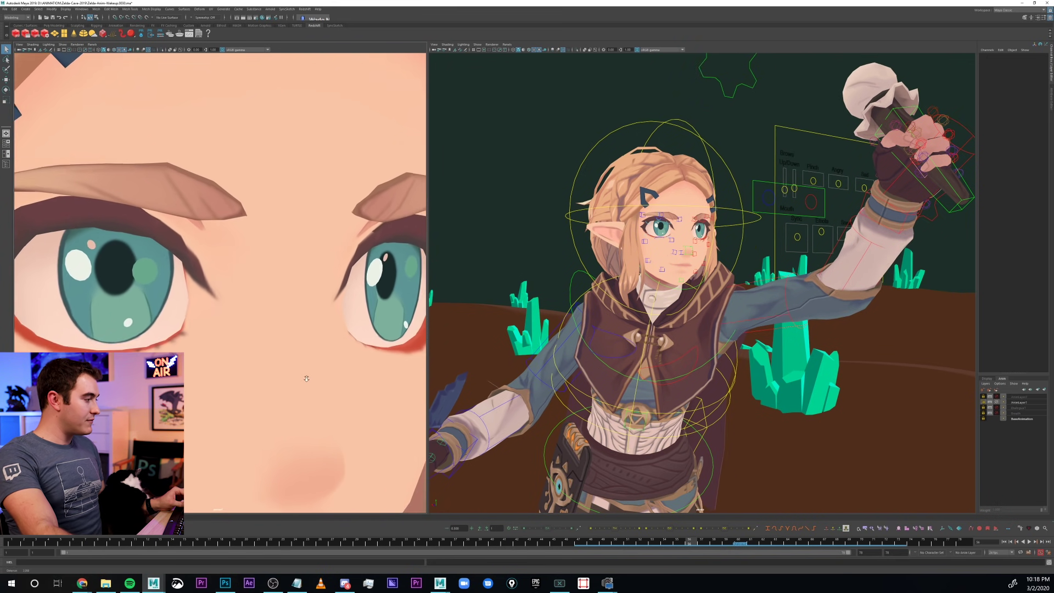
pyautogui.scroll(8, 306, 379)
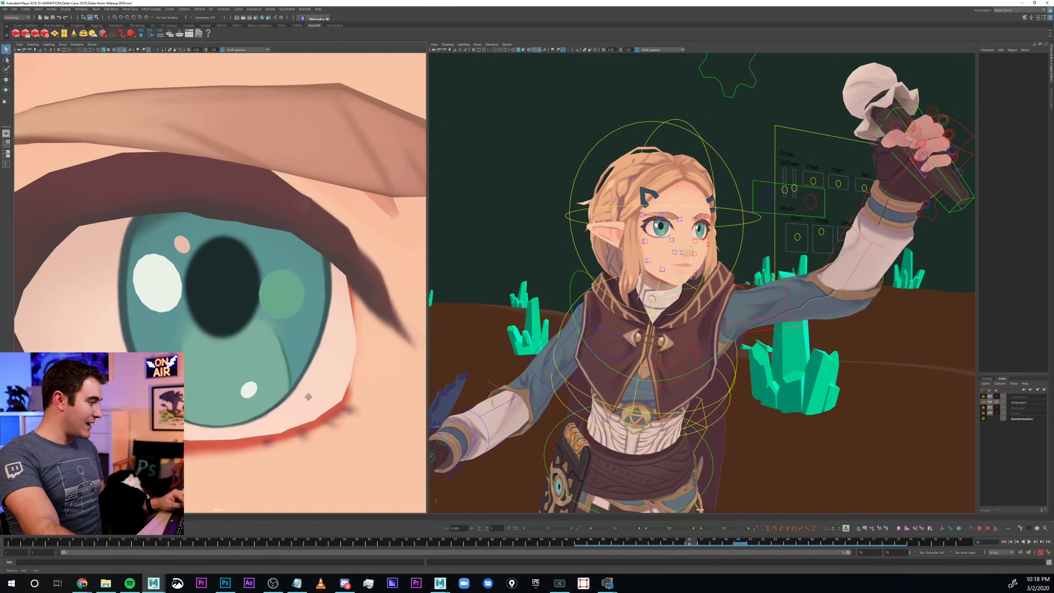
pyautogui.hotkey('alt', 'v')
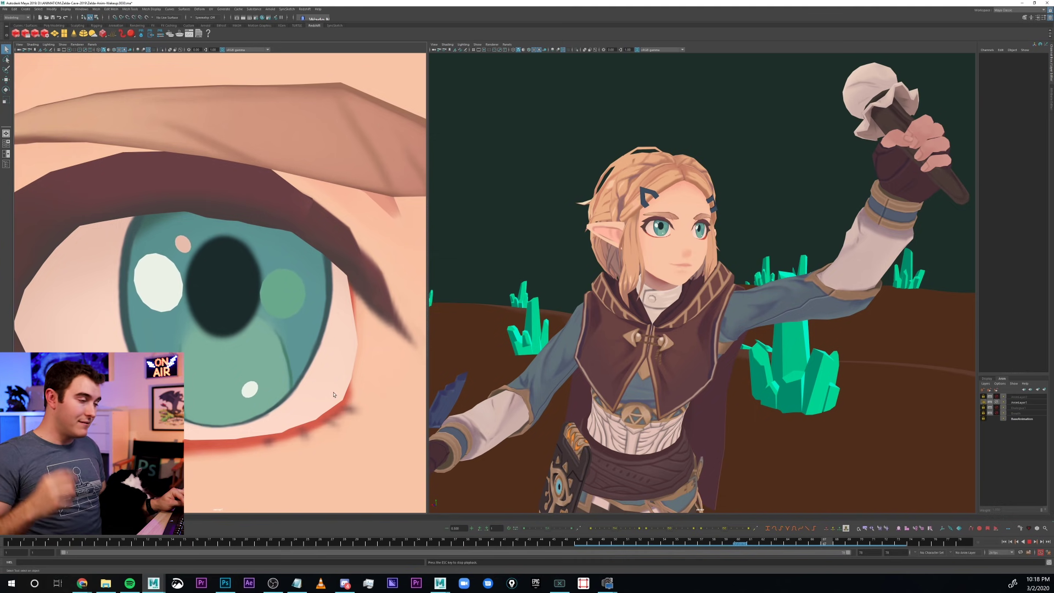
# Step: Unlock the Breath layer and raise its weight to about 0.289
pyautogui.click(998, 414)
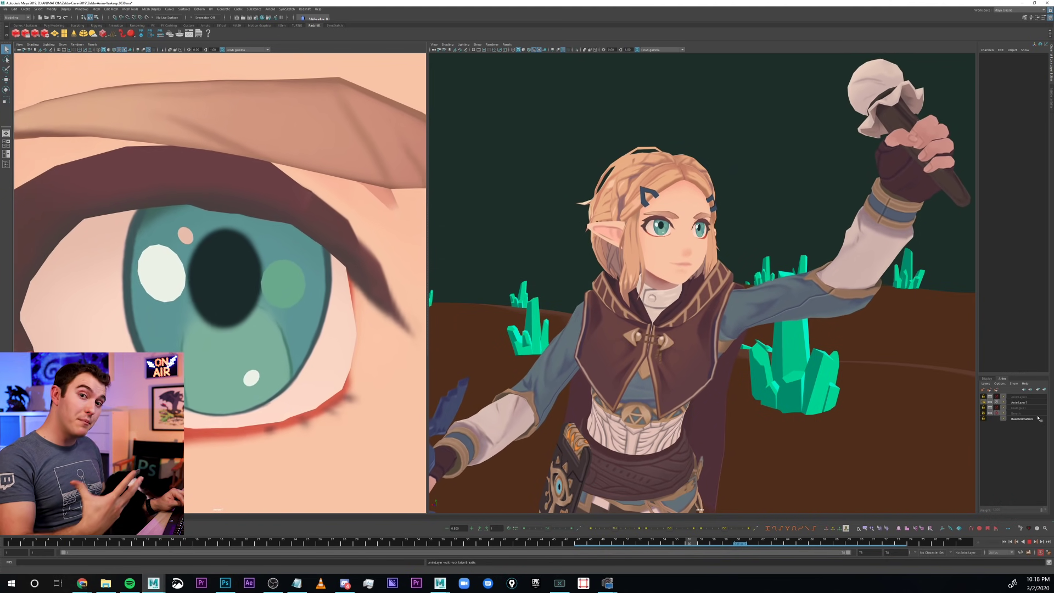
pyautogui.click(1019, 413)
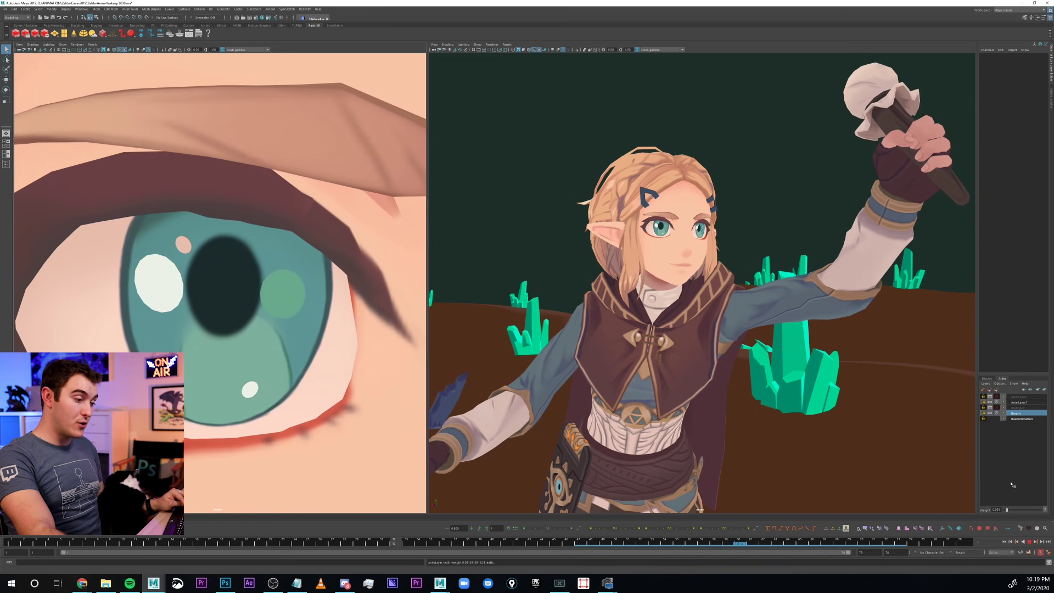
pyautogui.click(1018, 510)
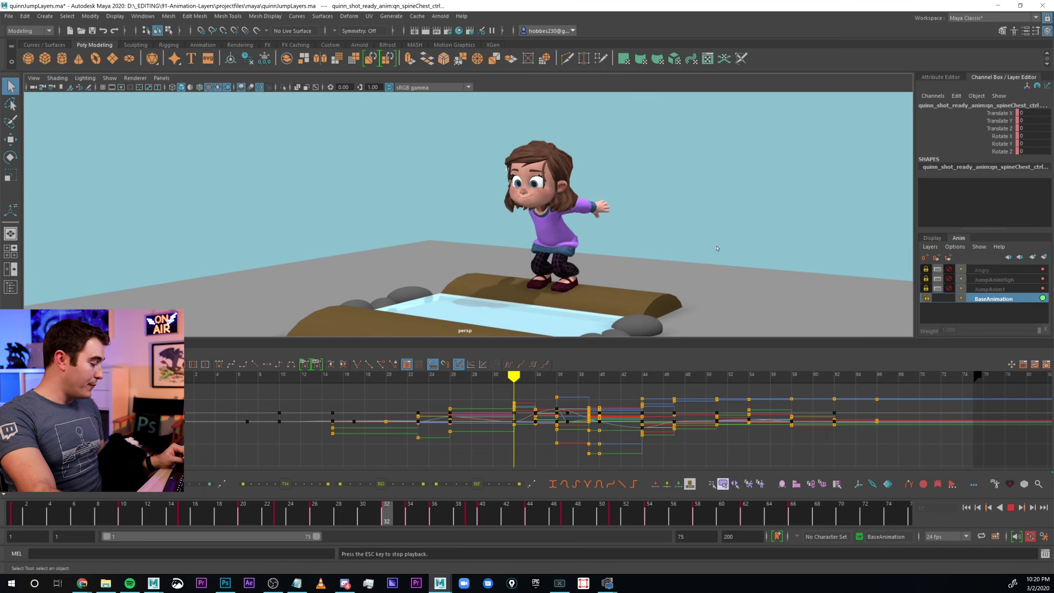
# Step: Stop the jump playback, return to frame 1, and clear the selection
pyautogui.press('Escape')
pyautogui.hotkey('alt', 'shift', 'v')
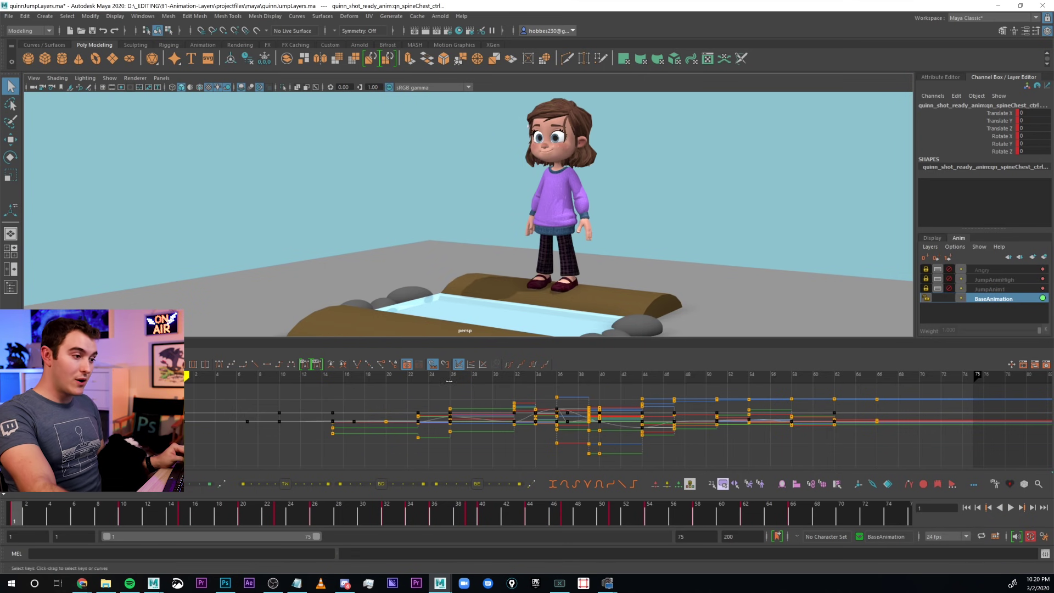
pyautogui.rightClick(1008, 298)
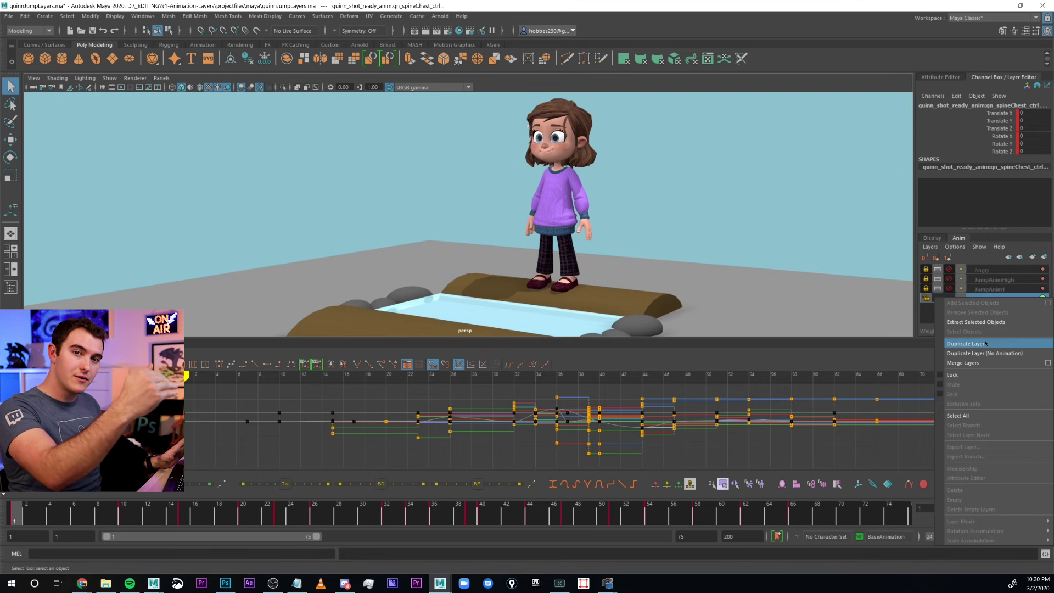
pyautogui.press('Escape')
pyautogui.click(632, 176)
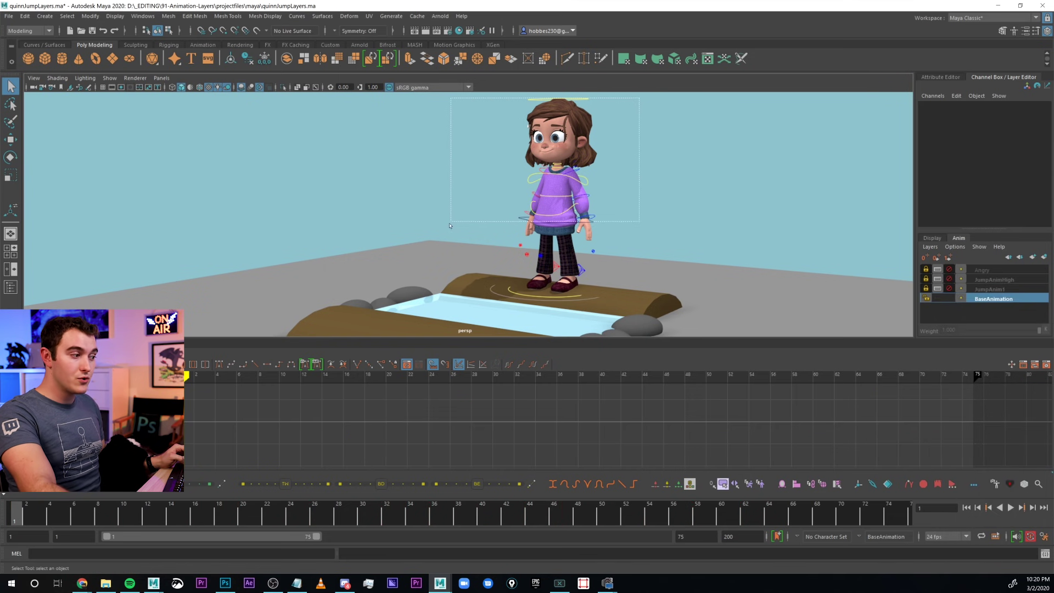
pyautogui.moveTo(449, 226); pyautogui.dragTo(450, 225)
pyautogui.click(595, 259)
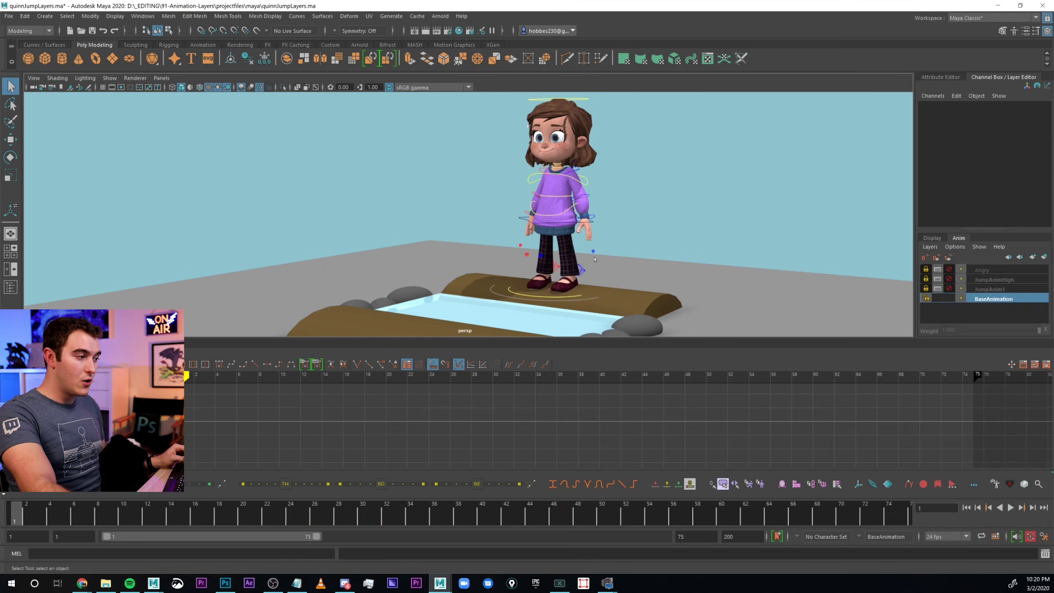
pyautogui.click(935, 246)
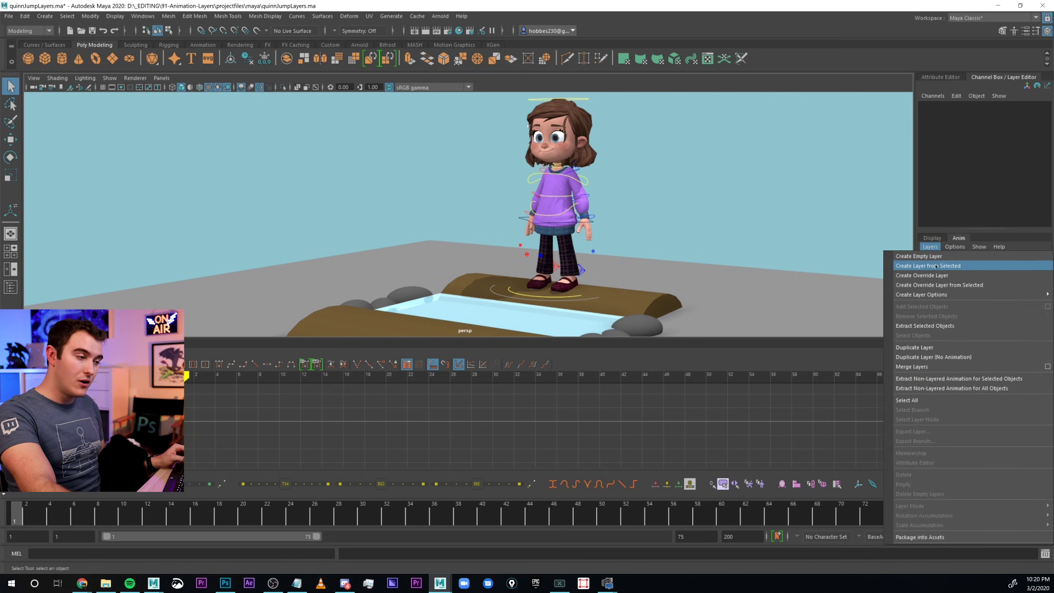
pyautogui.click(819, 218)
# Step: Remove the spineChest control from the BaseAnimation layer
pyautogui.click(585, 183)
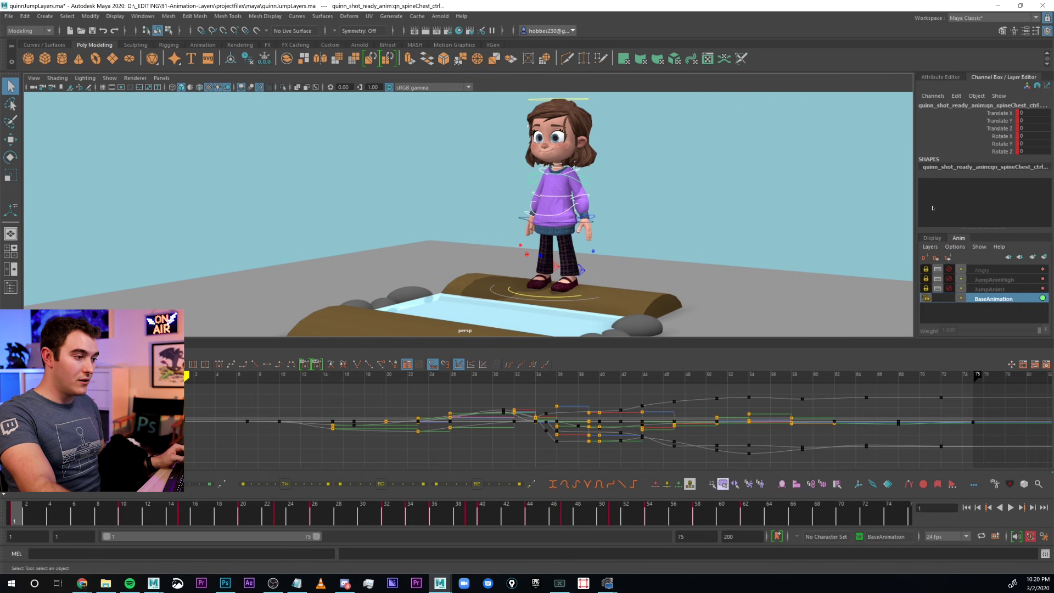
pyautogui.rightClick(996, 289)
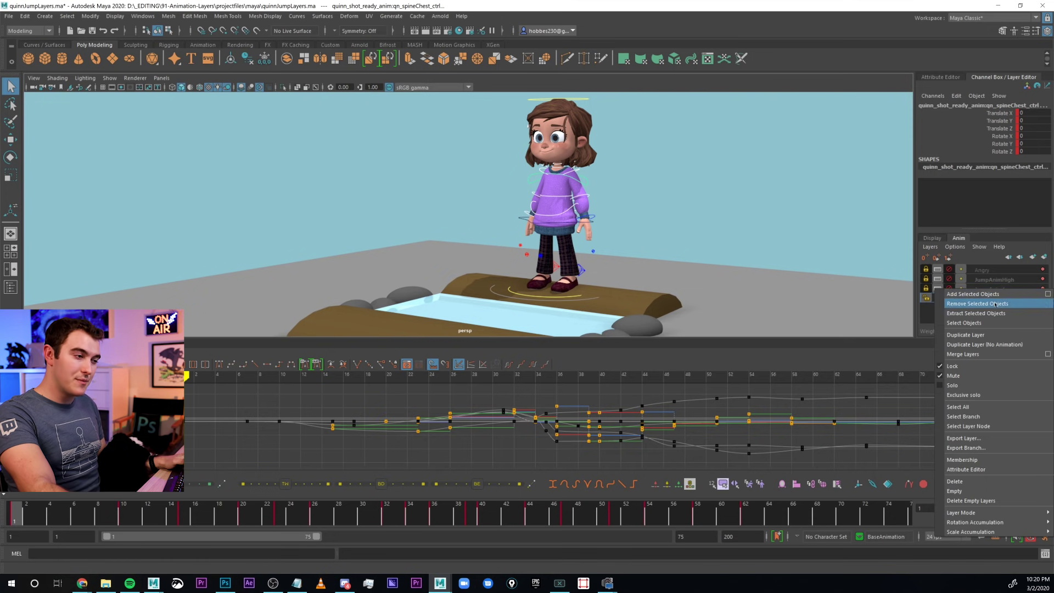
pyautogui.click(996, 295)
pyautogui.click(1003, 315)
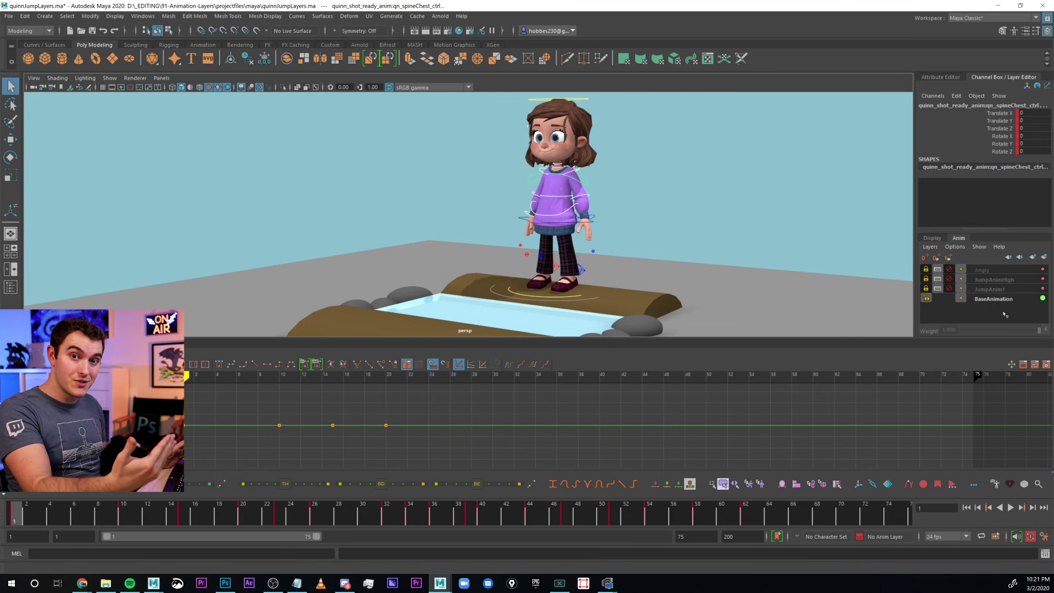
pyautogui.rightClick(990, 300)
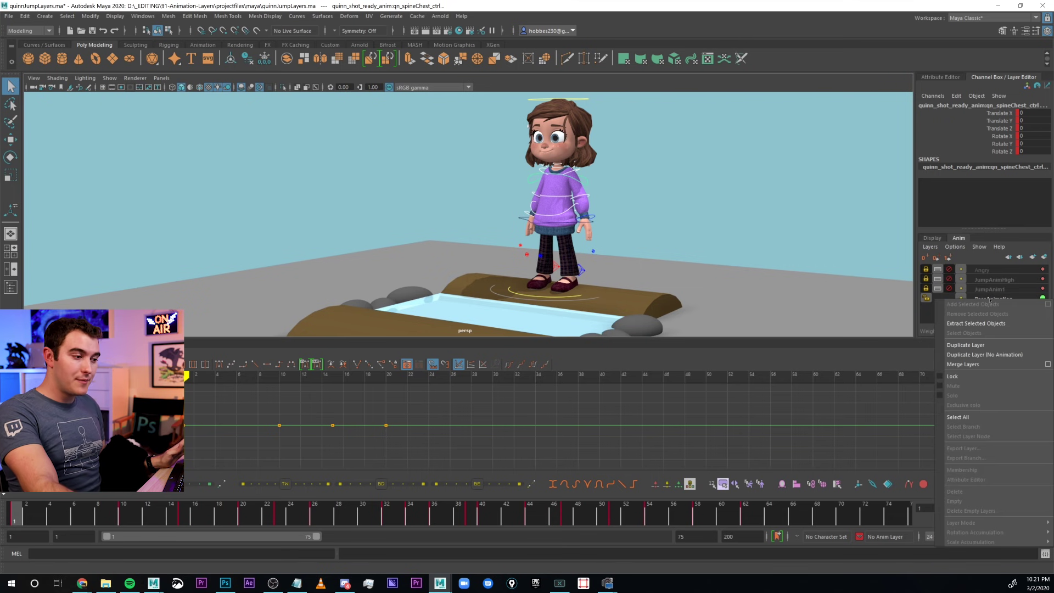
# Step: Duplicate BaseAnimation into JumpAnim1, make it active, and unlock and unmute it
pyautogui.click(980, 345)
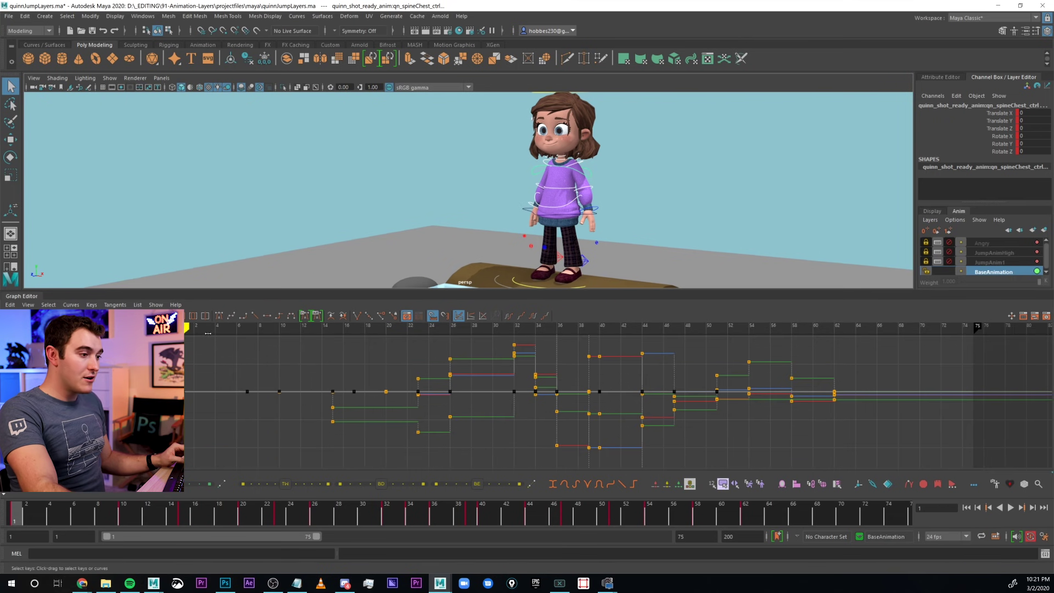
pyautogui.moveTo(208, 334); pyautogui.dragTo(771, 340)
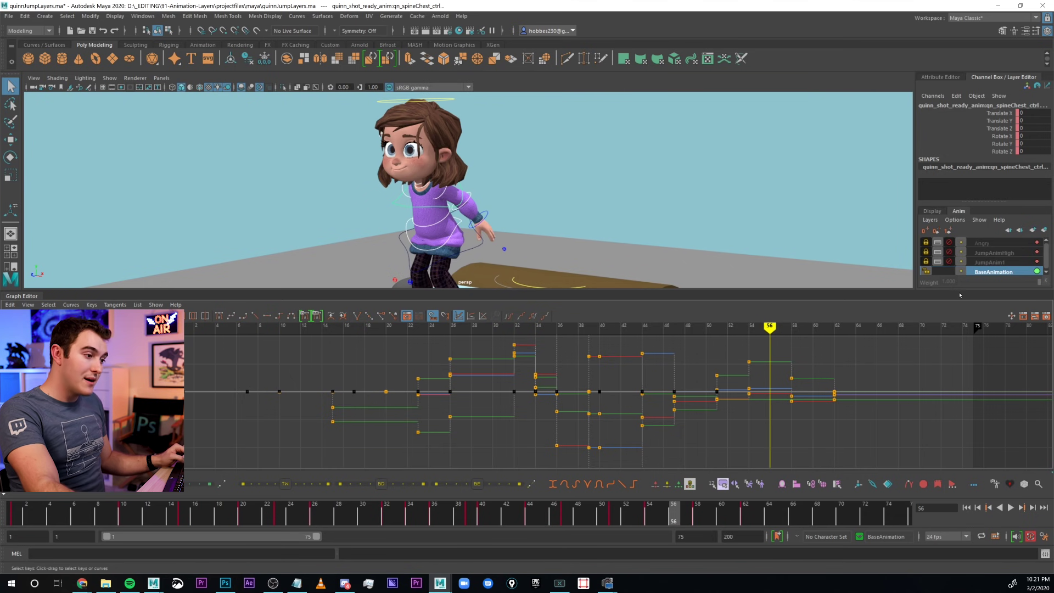
pyautogui.click(989, 262)
pyautogui.click(949, 262)
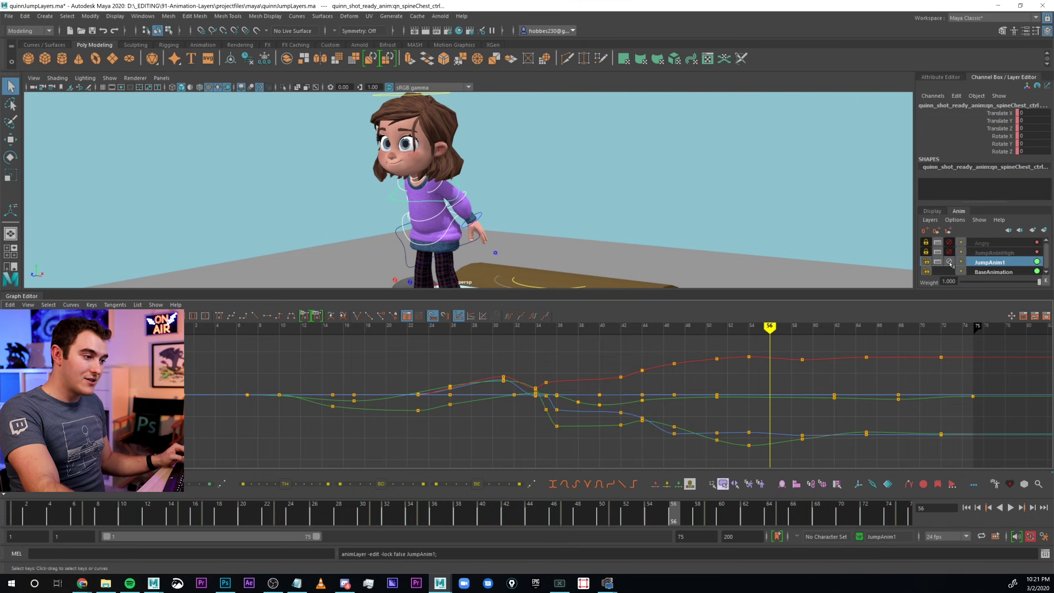
pyautogui.click(926, 261)
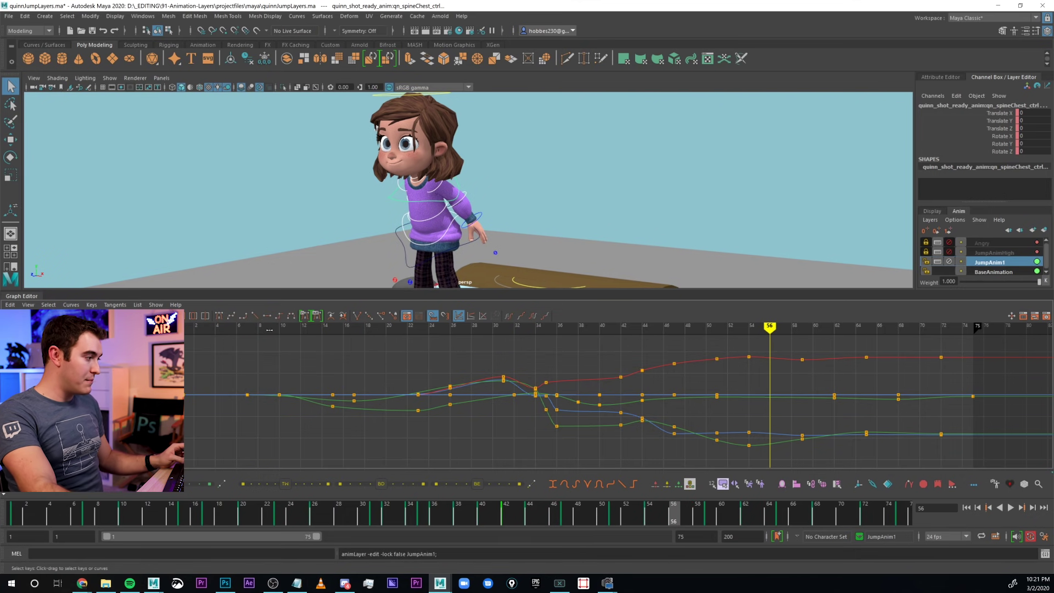
# Step: Play the jump from frame 2, then make BaseAnimation the active layer
pyautogui.moveTo(269, 330); pyautogui.dragTo(199, 339)
pyautogui.hotkey('alt', 'v')
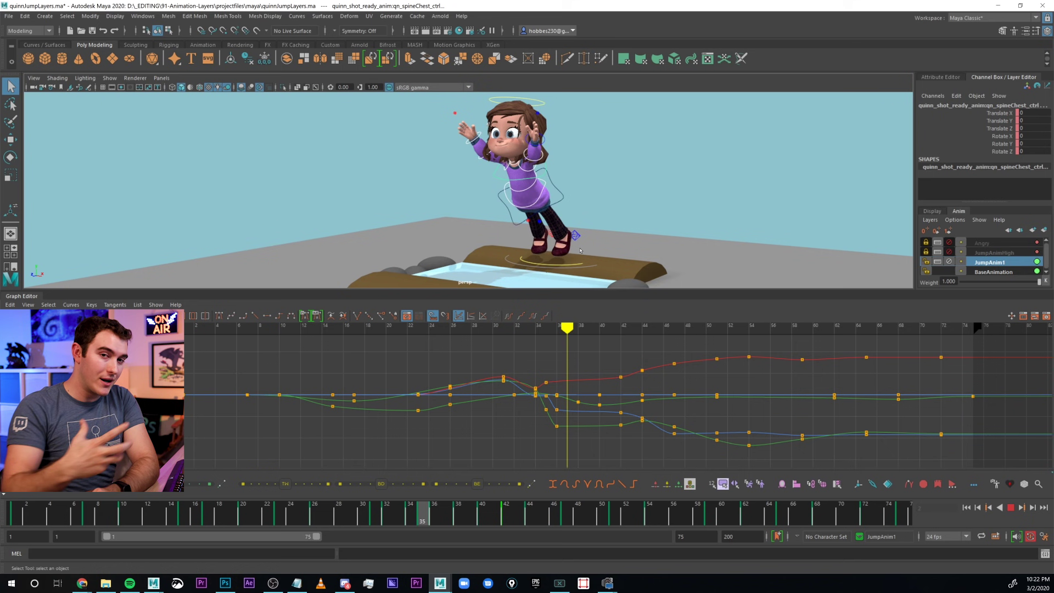
pyautogui.press('Escape')
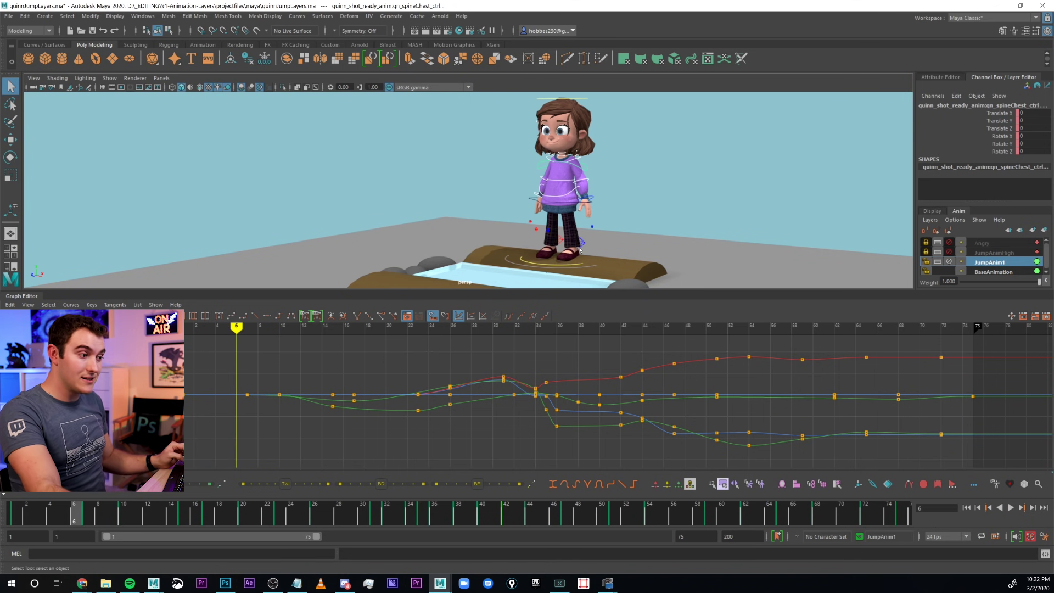
pyautogui.click(994, 272)
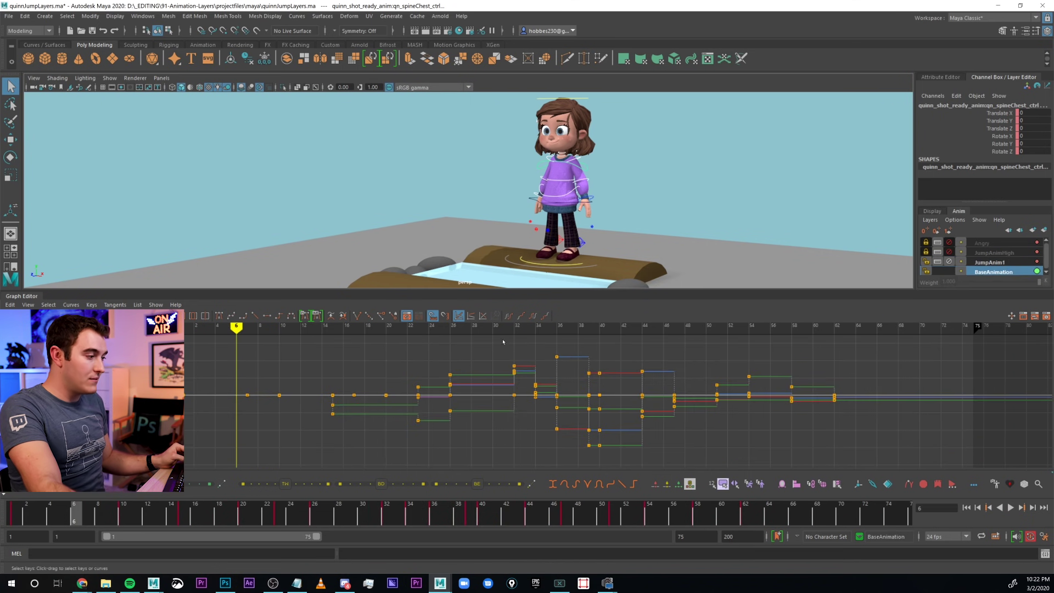
pyautogui.moveTo(467, 332)
pyautogui.mouseDown()
pyautogui.moveTo(518, 320)
pyautogui.moveTo(586, 437)
pyautogui.mouseUp()
pyautogui.click(982, 263)
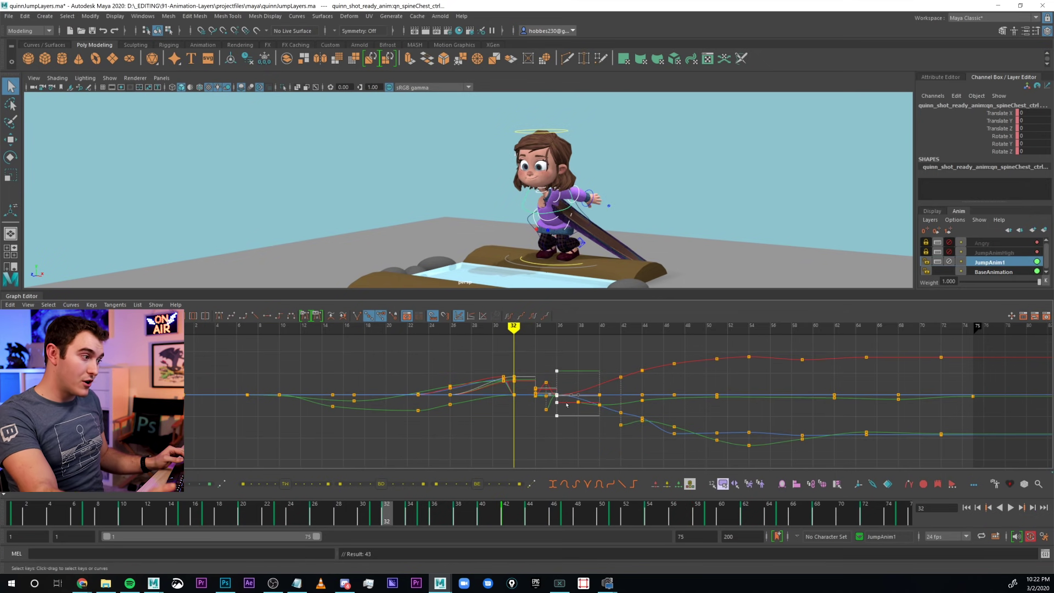
pyautogui.hotkey('ctrl', 'z')
pyautogui.hotkey('ctrl', 'y')
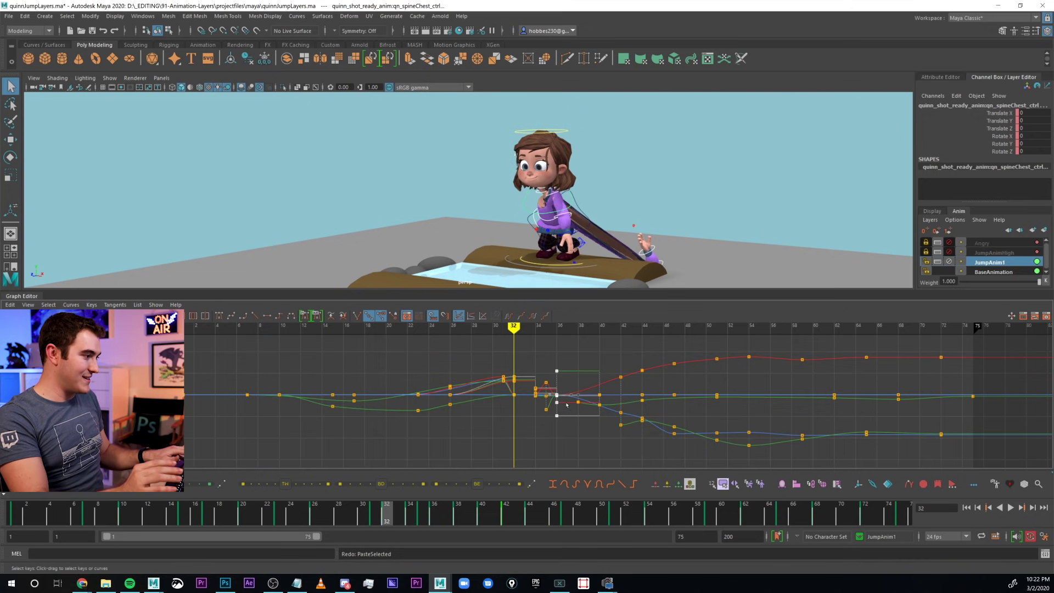
pyautogui.hotkey('ctrl', 'z')
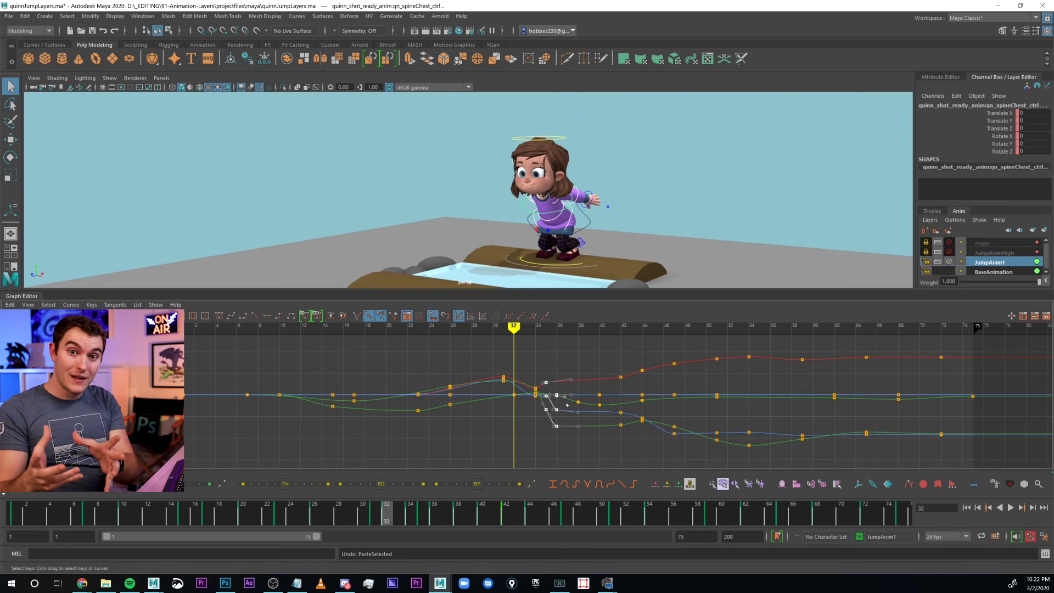
pyautogui.click(567, 406)
pyautogui.hotkey('alt', 'v')
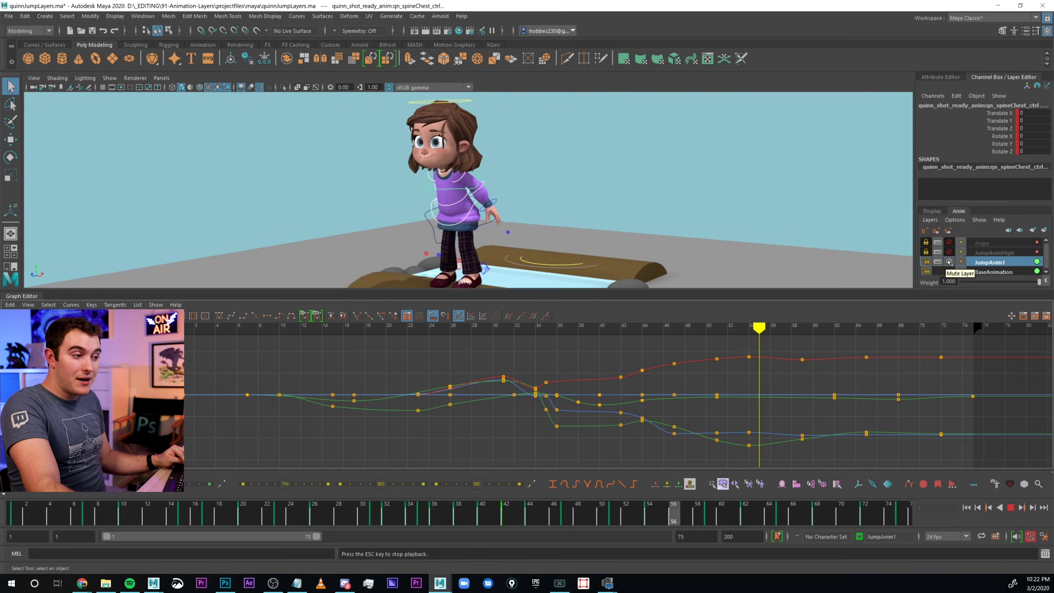
pyautogui.click(927, 262)
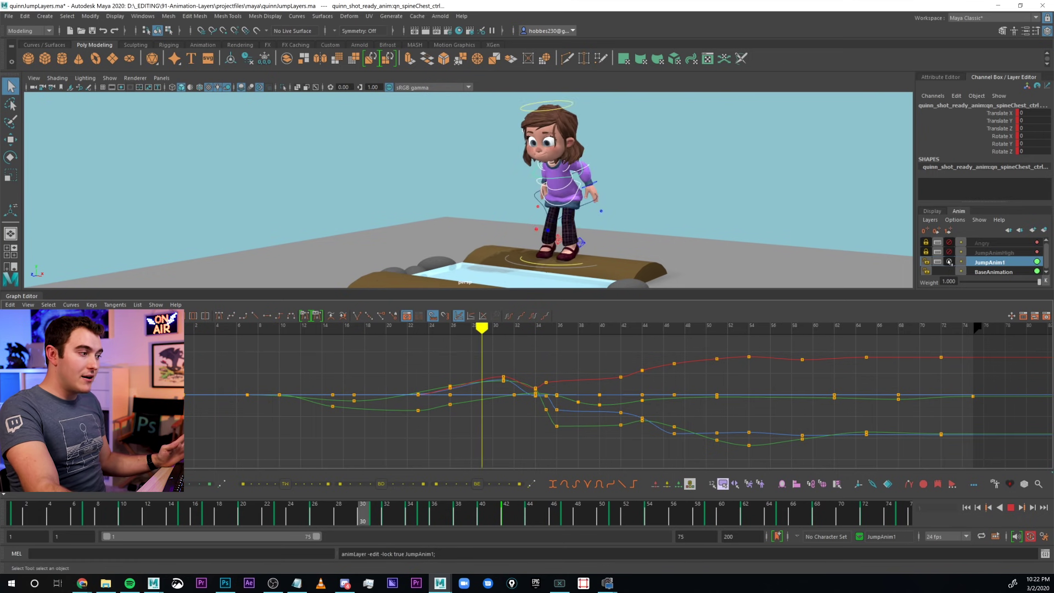
pyautogui.click(949, 262)
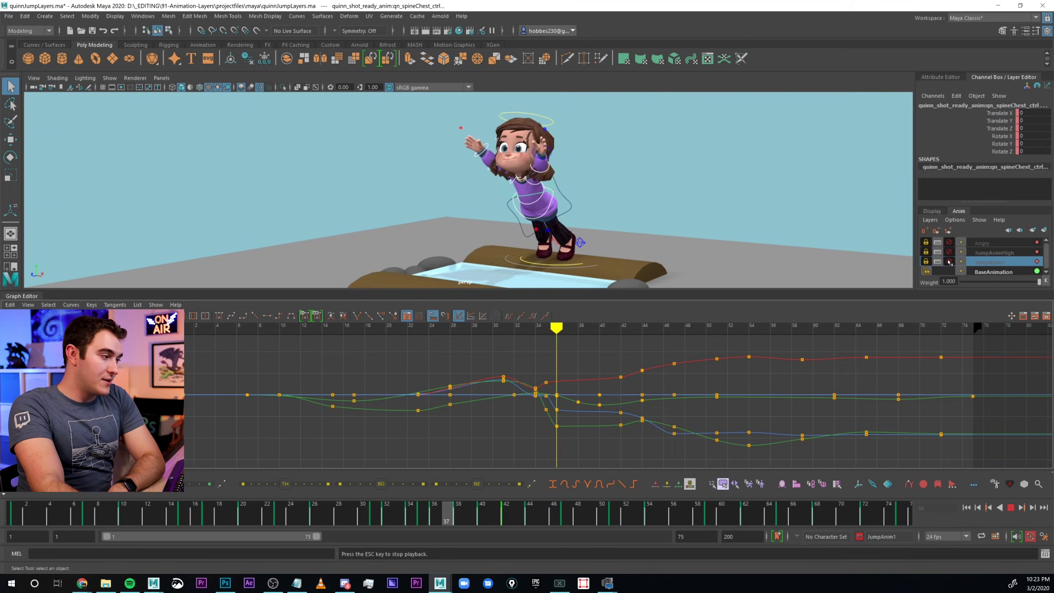
pyautogui.click(950, 262)
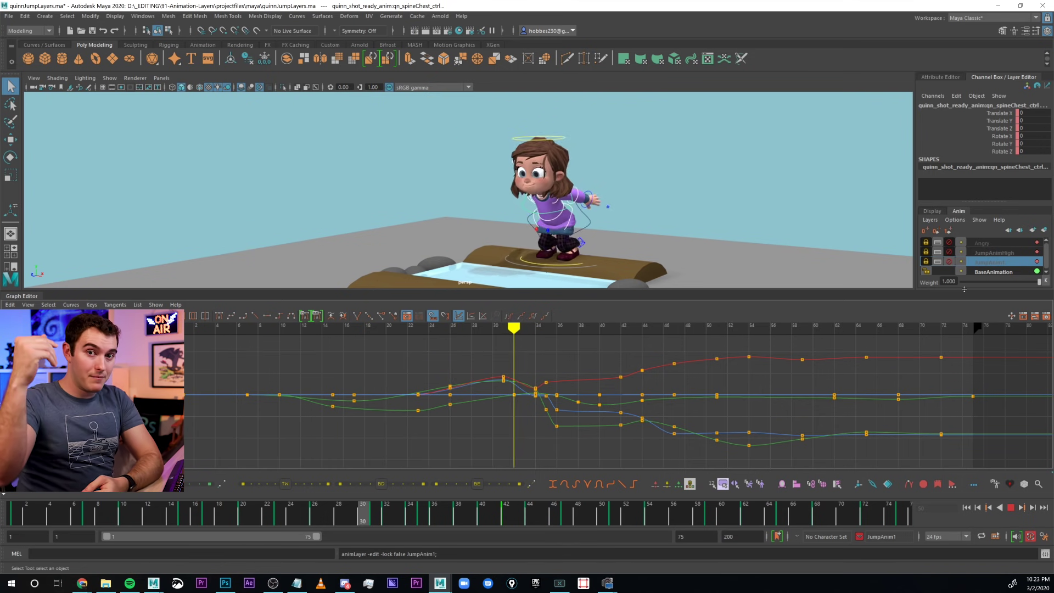
pyautogui.click(950, 262)
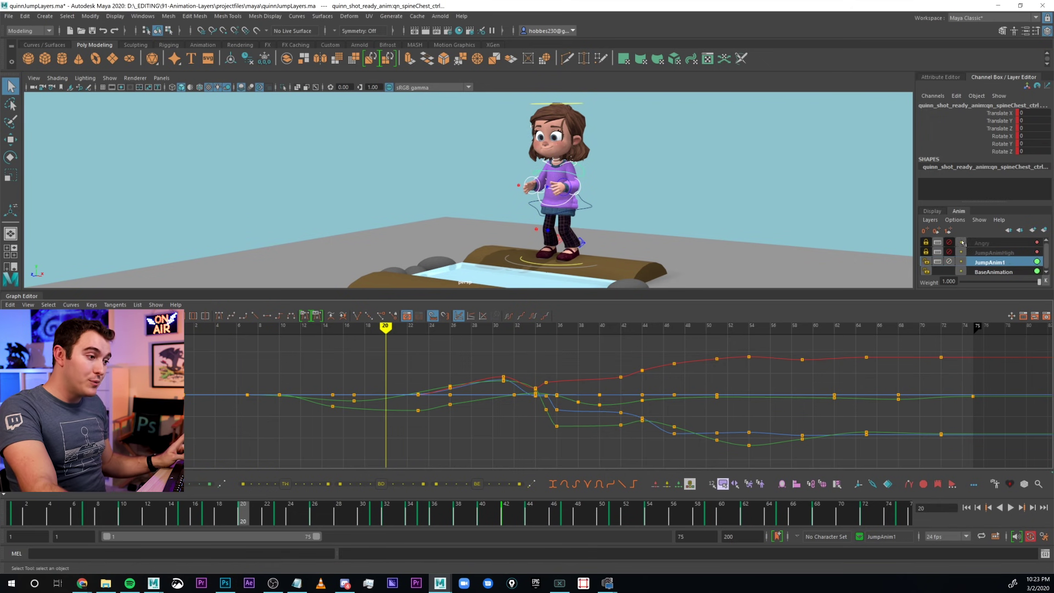
pyautogui.click(950, 252)
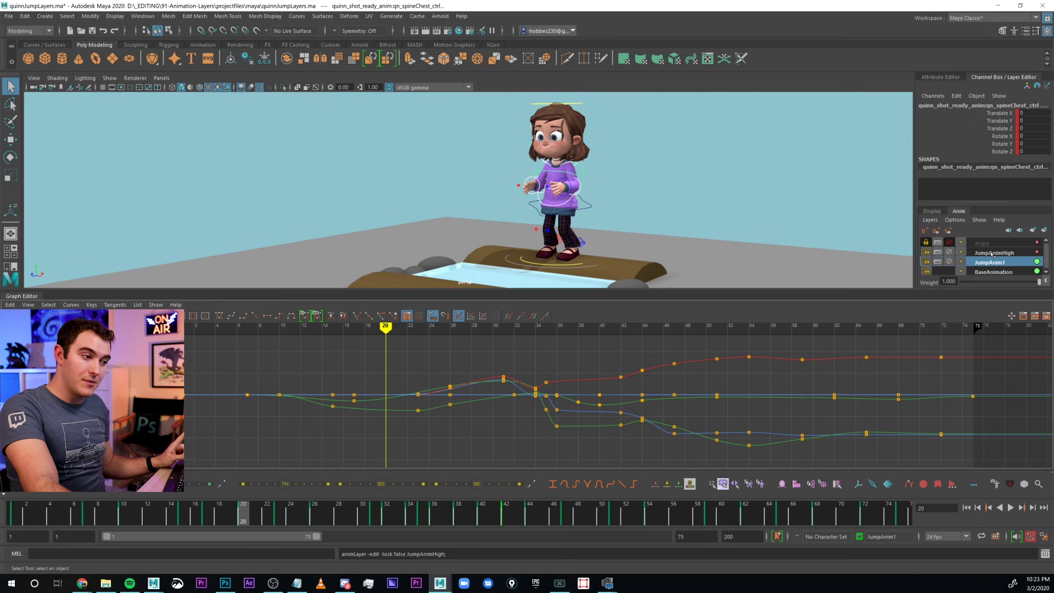
# Step: Unlock JumpAnimHigh and select Quinn's hip and foot IK controls
pyautogui.click(994, 253)
pyautogui.click(585, 206)
pyautogui.keyDown('alt'); pyautogui.moveTo(585, 206); pyautogui.dragTo(637, 214); pyautogui.keyUp('alt')
pyautogui.click(590, 208)
pyautogui.click(577, 251)
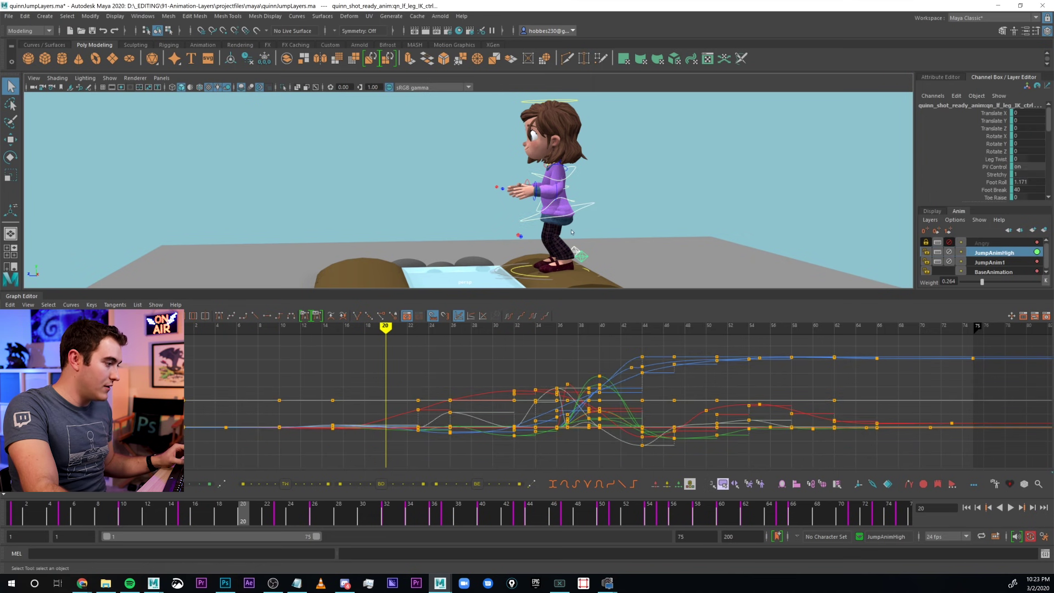
pyautogui.keyDown('alt'); pyautogui.moveTo(572, 231); pyautogui.dragTo(617, 230); pyautogui.keyUp('alt')
# Step: Compare the JumpAnim1 and JumpAnimHigh curves, ending on JumpAnimHigh at frame 39
pyautogui.click(991, 263)
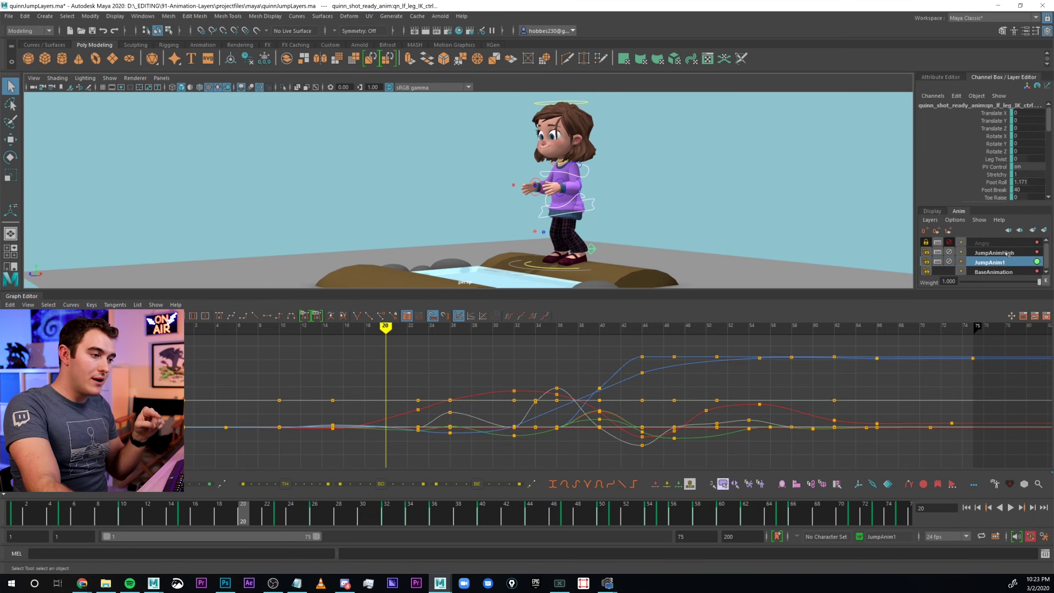
pyautogui.click(1008, 253)
pyautogui.click(1005, 262)
pyautogui.click(1005, 254)
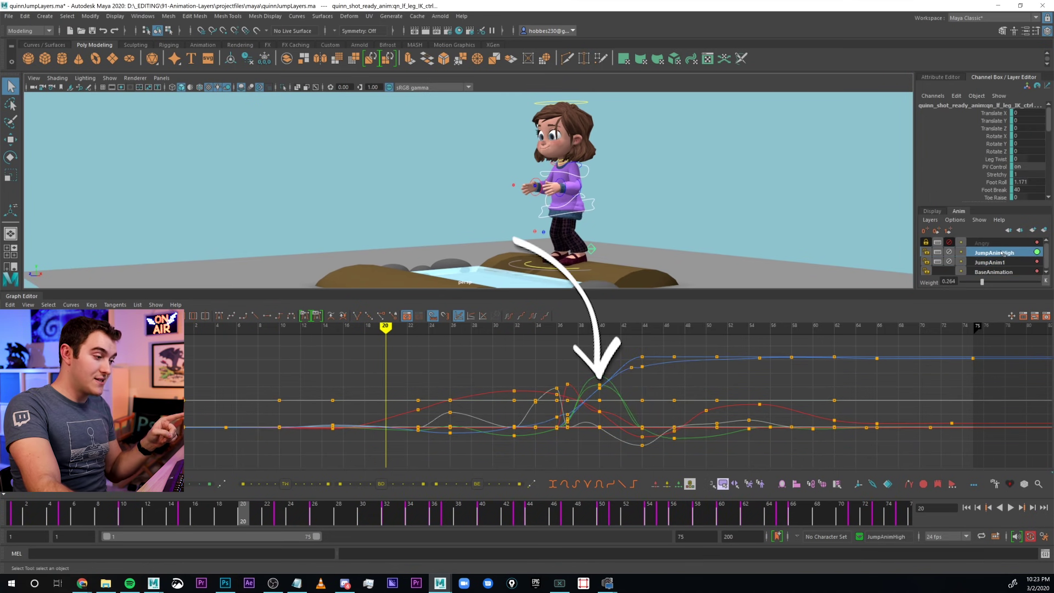
pyautogui.click(1005, 263)
pyautogui.click(1004, 254)
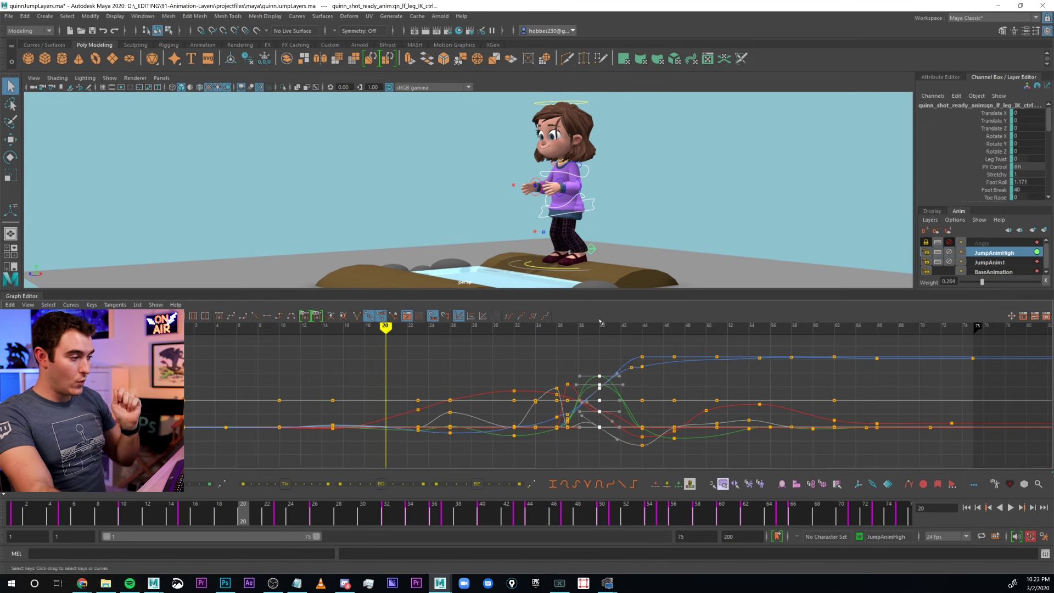
pyautogui.click(1011, 264)
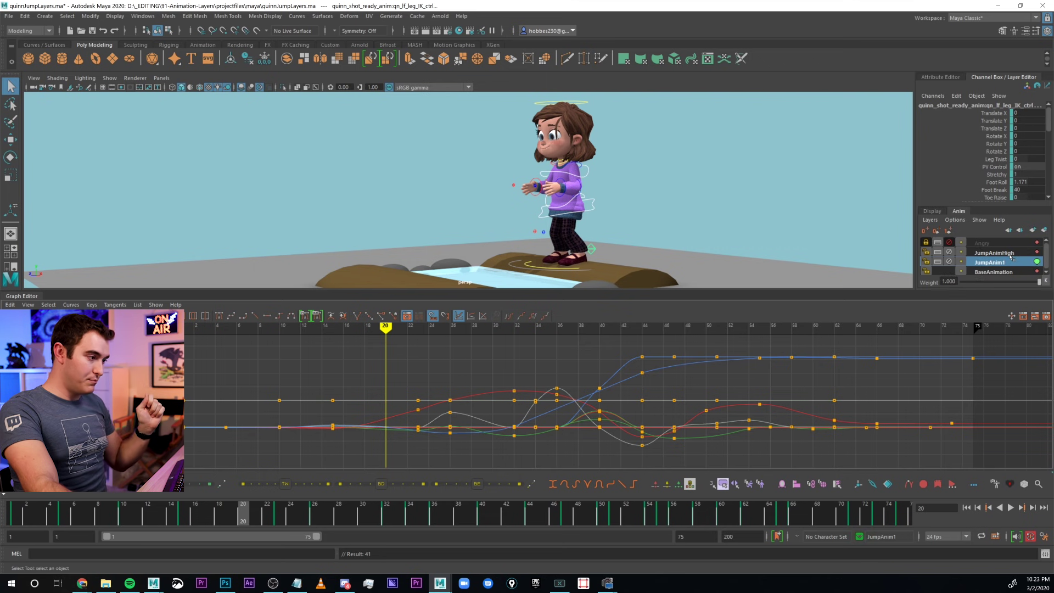
pyautogui.click(1010, 253)
pyautogui.moveTo(555, 328); pyautogui.dragTo(602, 328)
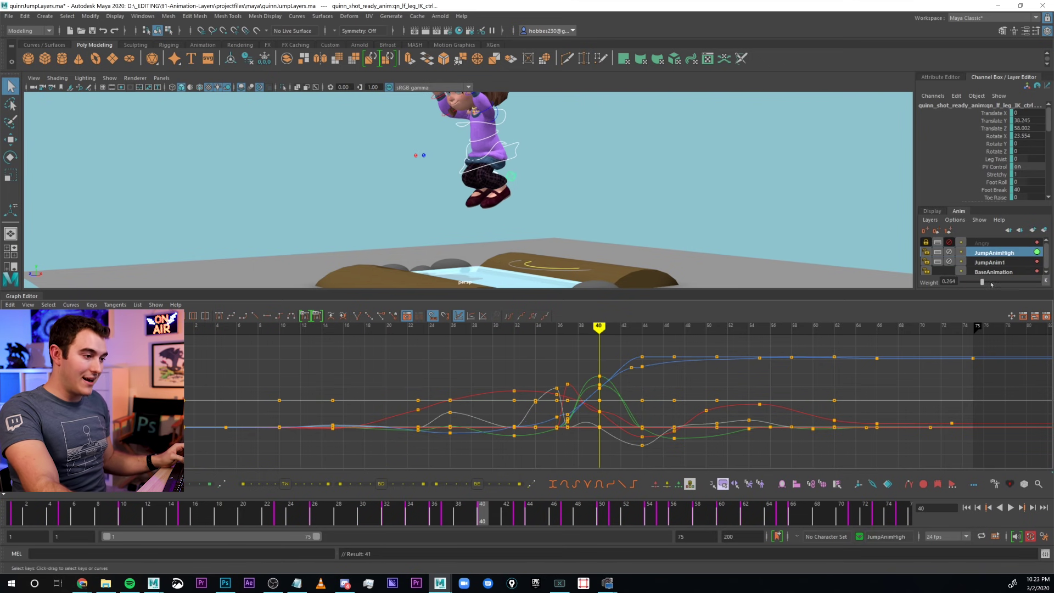
# Step: Raise JumpAnimHigh's weight to 1.000, check the peak near frame 40, and play
pyautogui.moveTo(988, 282); pyautogui.dragTo(1040, 282)
pyautogui.scroll(-3, 591, 217)
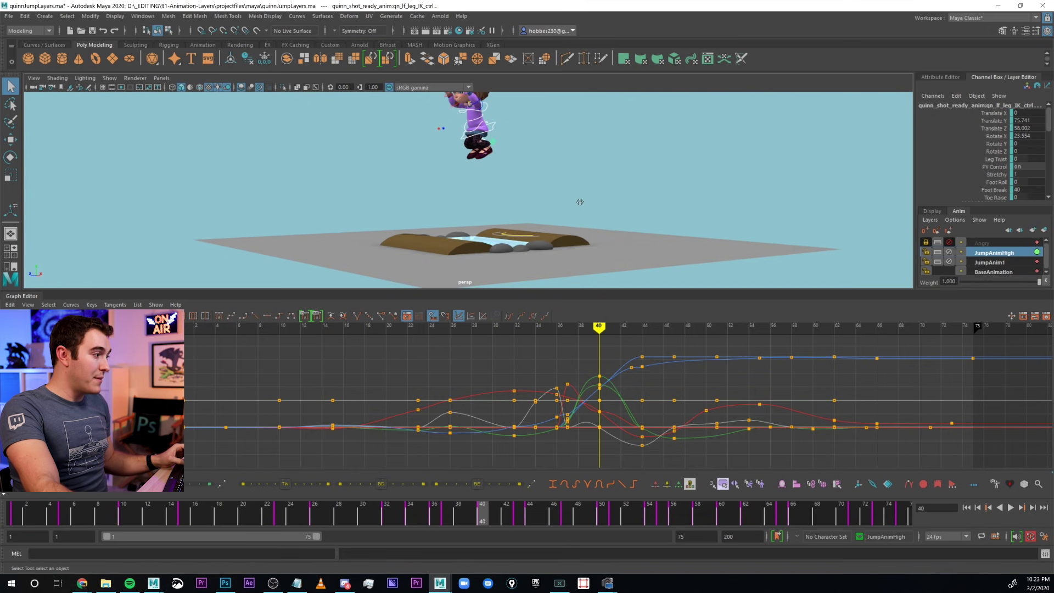
pyautogui.keyDown('alt'); pyautogui.moveTo(591, 217); pyautogui.dragTo(592, 241, button='middle'); pyautogui.keyUp('alt')
pyautogui.moveTo(599, 336)
pyautogui.mouseDown()
pyautogui.moveTo(546, 337)
pyautogui.moveTo(639, 341)
pyautogui.moveTo(596, 341)
pyautogui.moveTo(640, 331)
pyautogui.mouseUp()
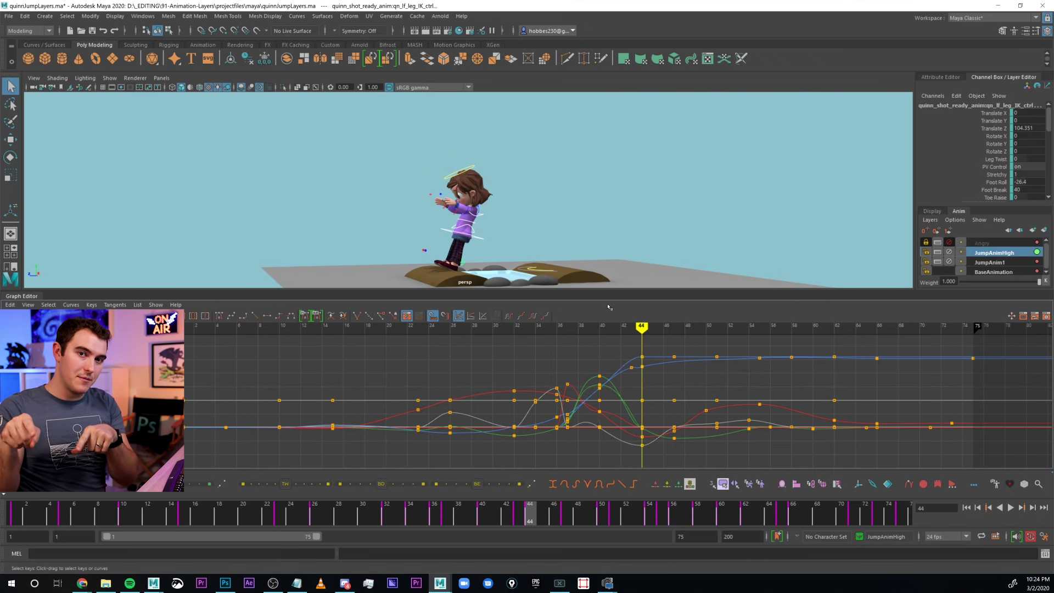
pyautogui.click(522, 330)
pyautogui.hotkey('alt', 'v')
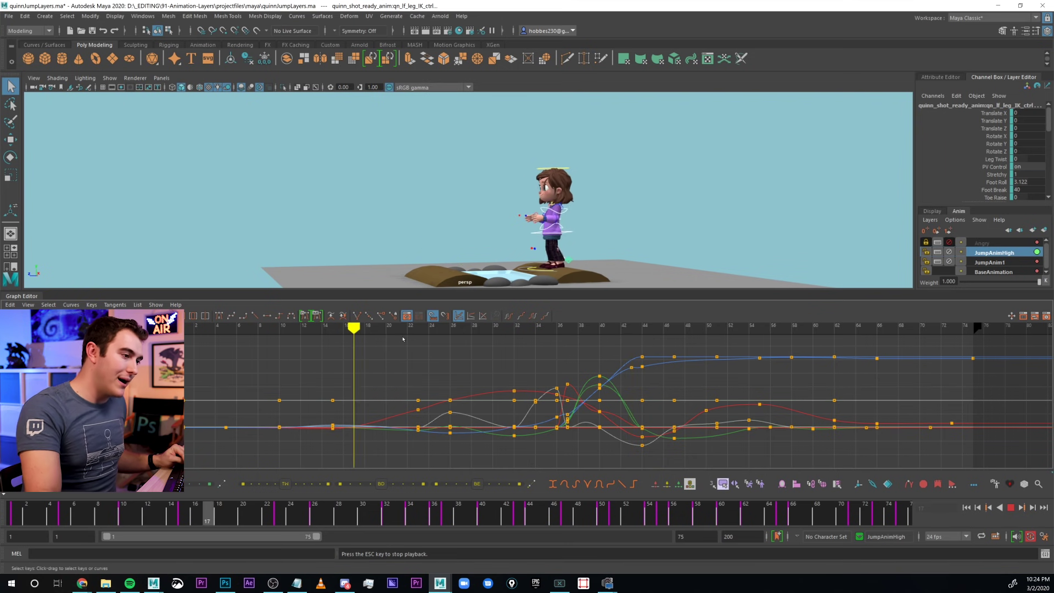
# Step: Mute and lock JumpAnimHigh at the frame-40 peak and play the jump without it
pyautogui.press('Escape')
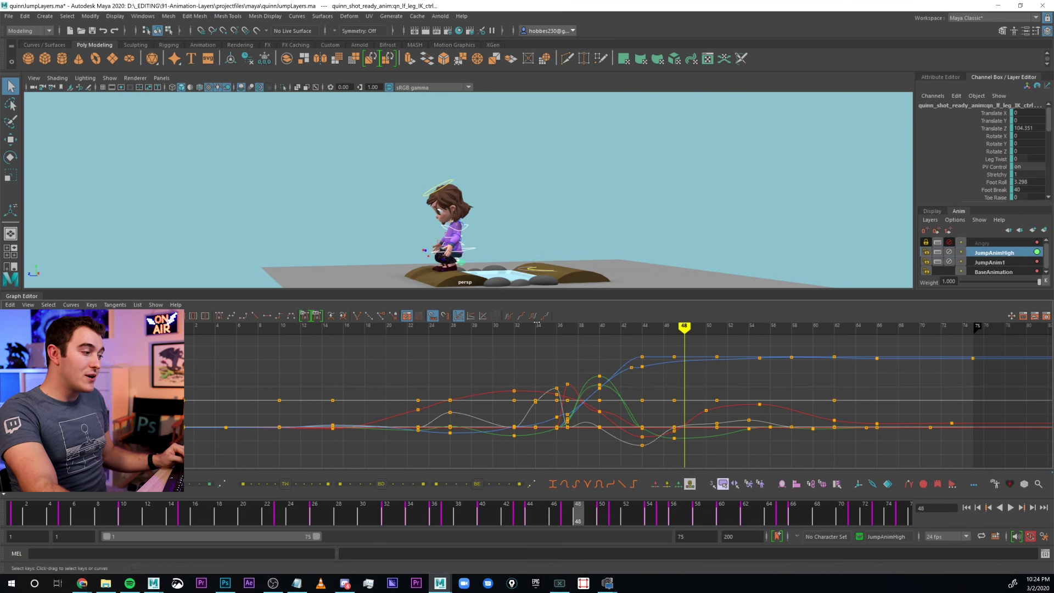
pyautogui.click(568, 322)
pyautogui.moveTo(568, 321); pyautogui.dragTo(589, 323)
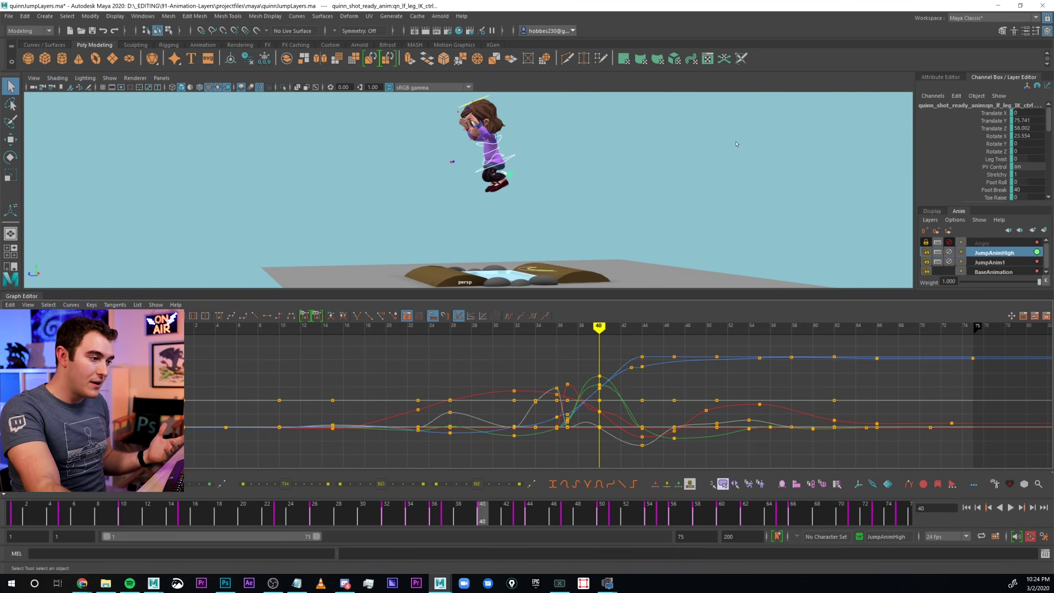
pyautogui.click(949, 252)
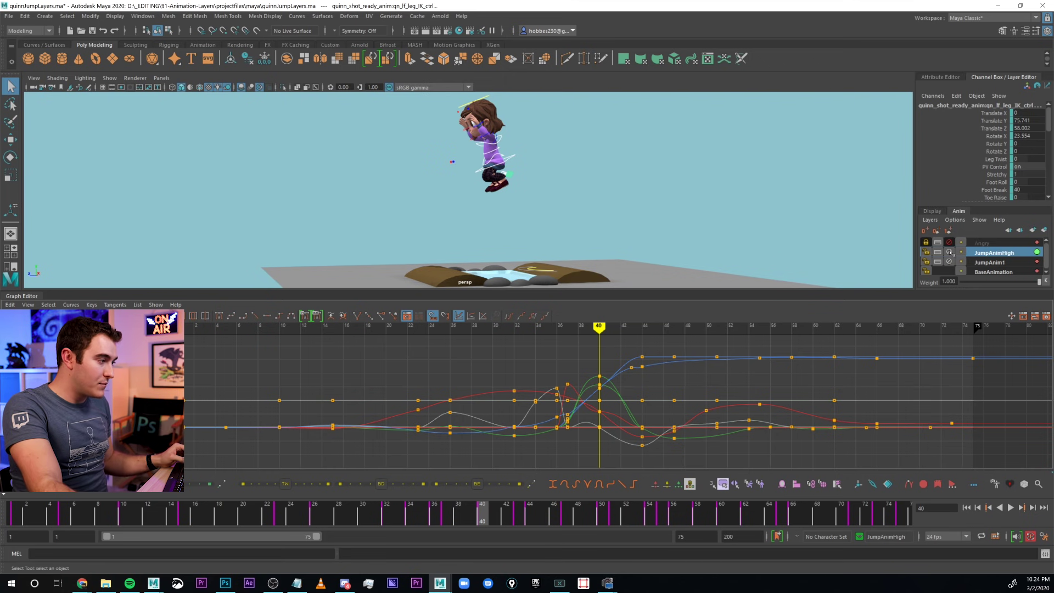
pyautogui.click(927, 252)
pyautogui.moveTo(582, 327); pyautogui.dragTo(443, 336)
pyautogui.hotkey('alt', 'v')
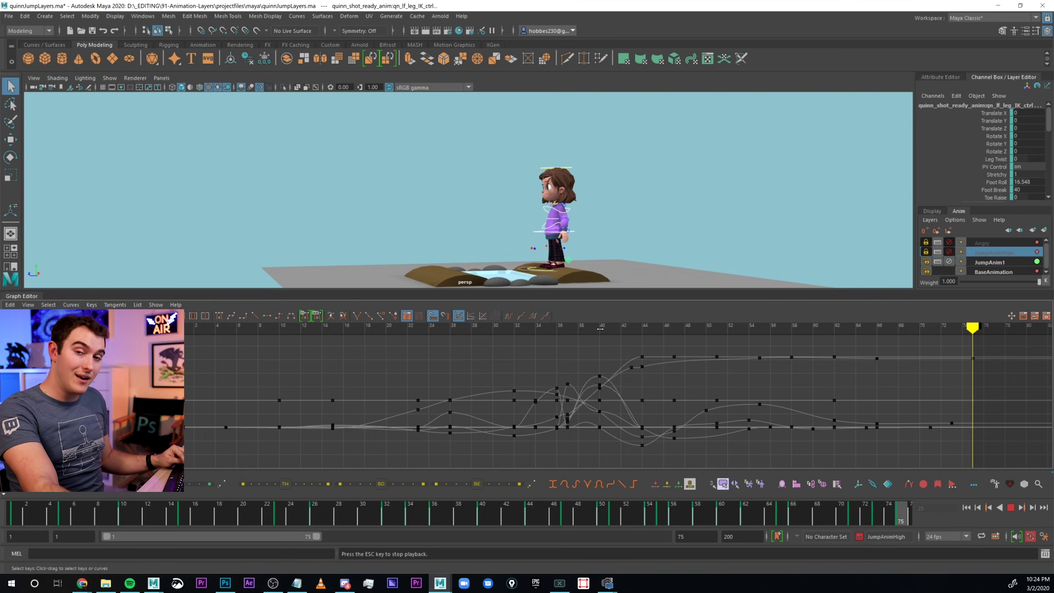
pyautogui.press('Escape')
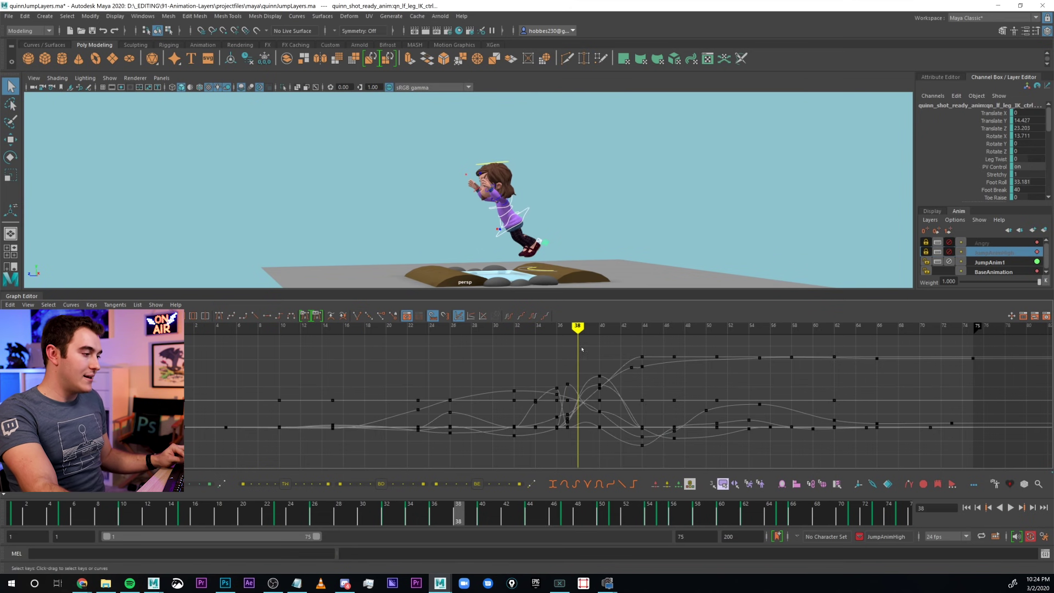
# Step: At frame 40, unmute and unlock JumpAnimHigh and view its layer menu
pyautogui.moveTo(584, 327); pyautogui.dragTo(599, 328)
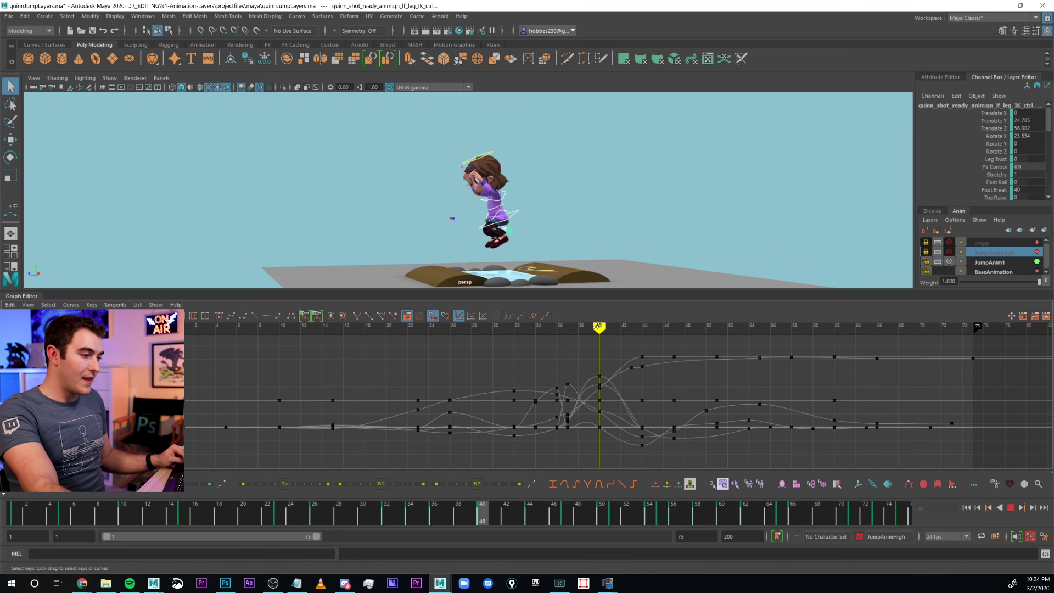
pyautogui.click(950, 252)
pyautogui.click(926, 251)
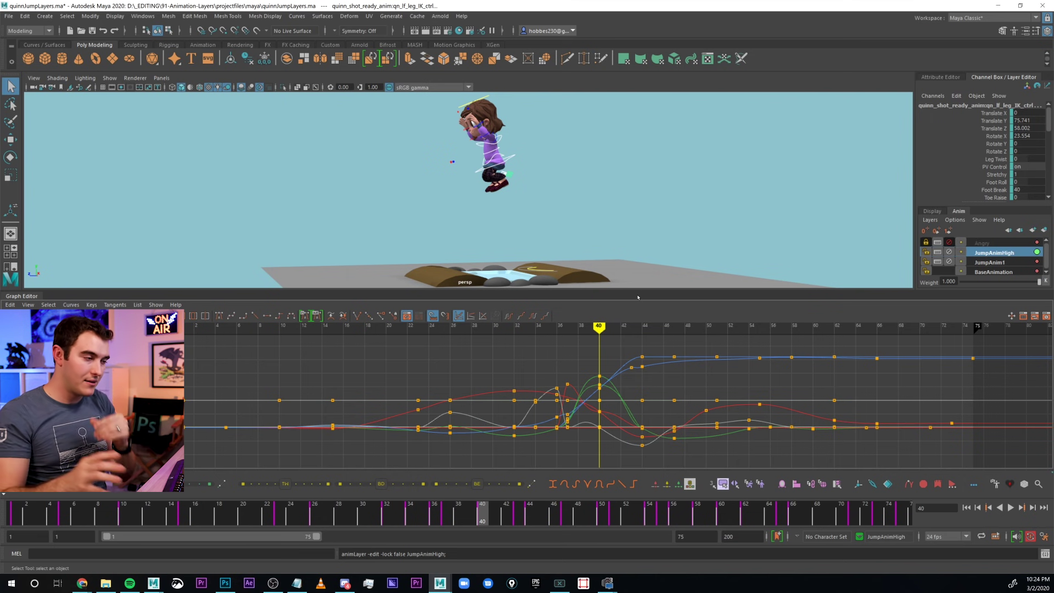
pyautogui.rightClick(970, 255)
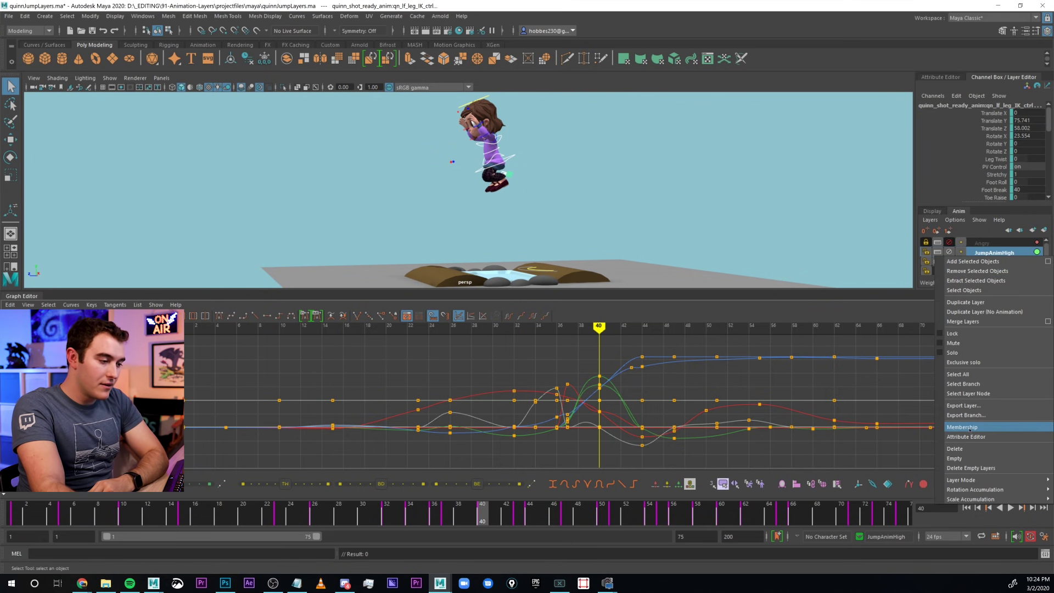
pyautogui.moveTo(965, 482)
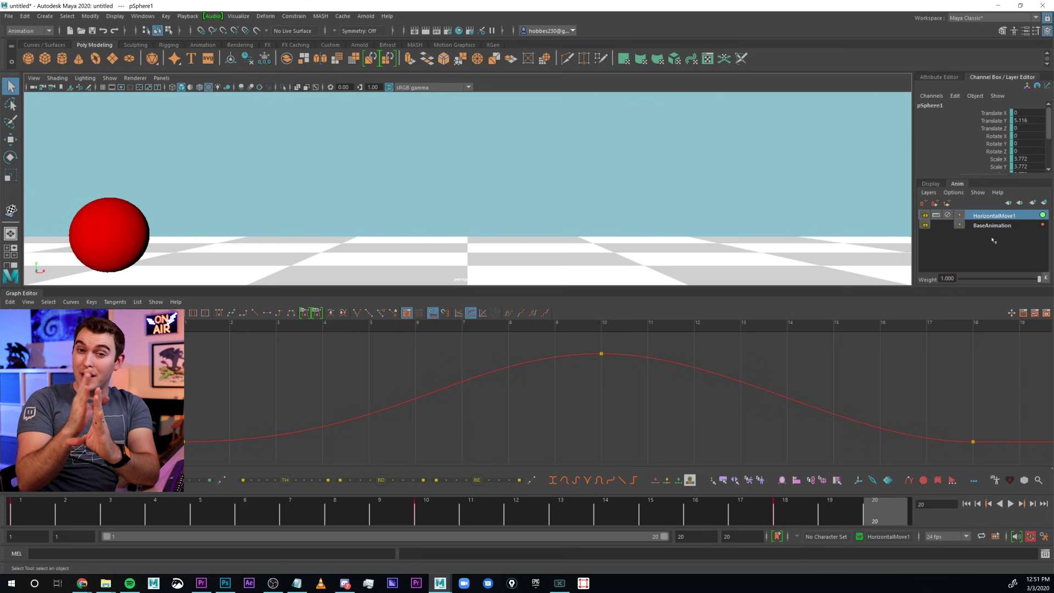
# Step: Duplicate the HorizontalMove1 layer three times while playing the ball animation
pyautogui.rightClick(975, 218)
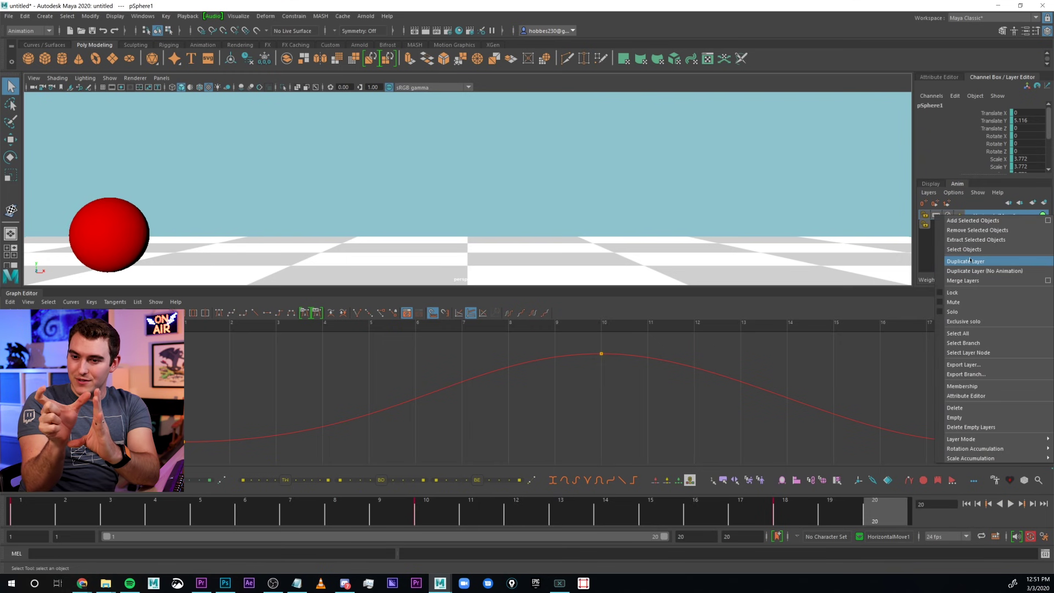
pyautogui.click(971, 261)
pyautogui.click(1010, 504)
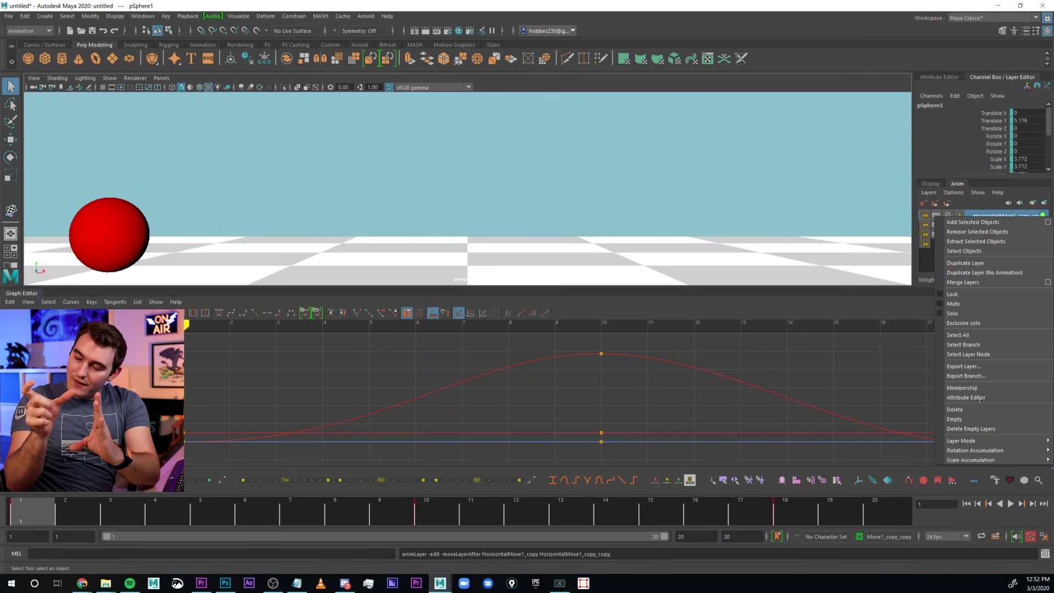
pyautogui.click(1014, 217)
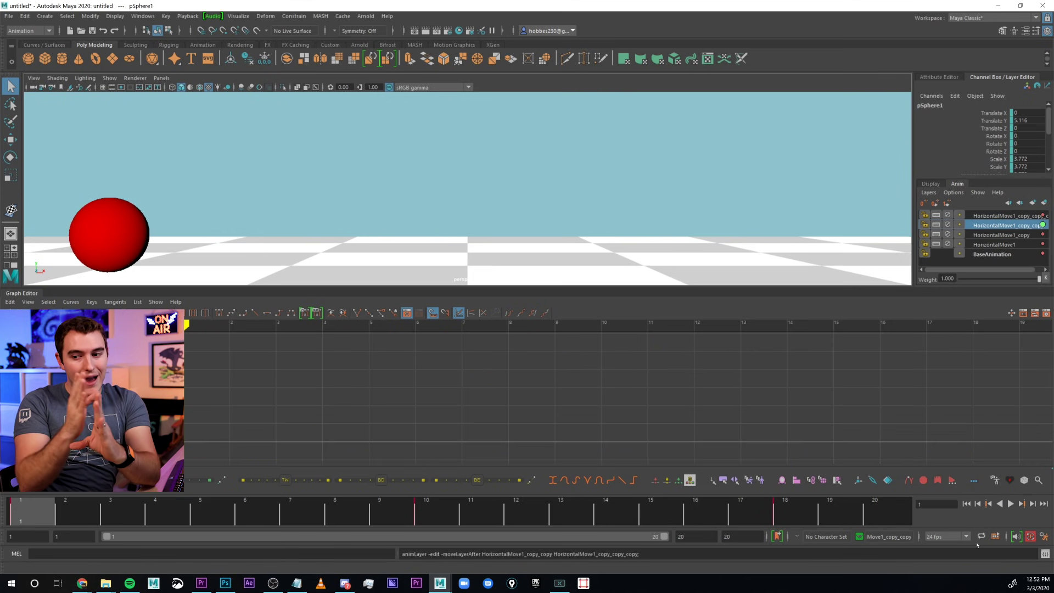
pyautogui.rightClick(1015, 220)
pyautogui.click(983, 384)
pyautogui.hotkey('alt', 'v')
pyautogui.rightClick(1015, 220)
pyautogui.click(983, 384)
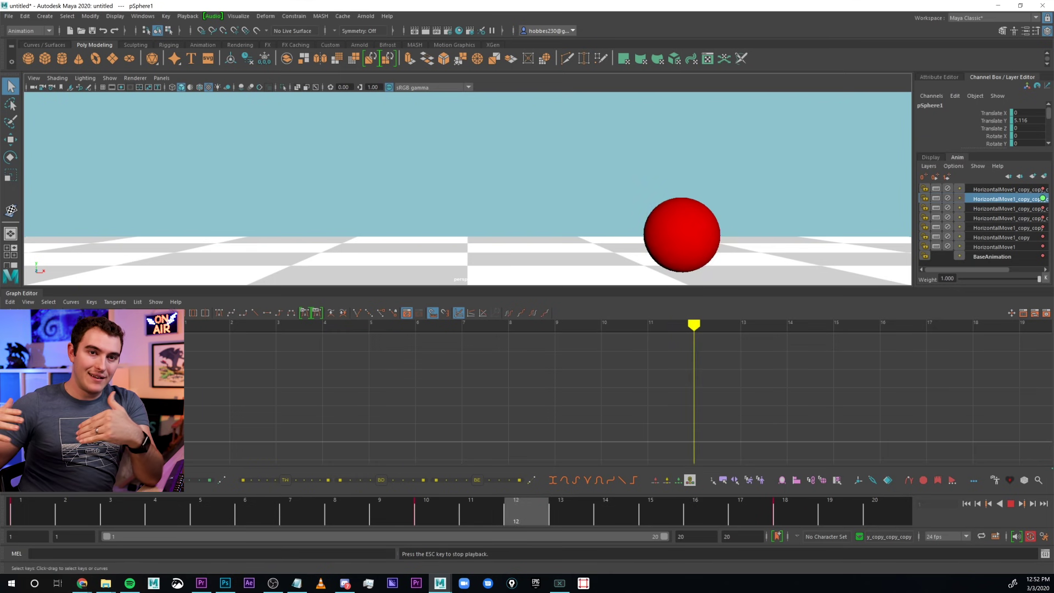
pyautogui.hotkey('alt', 'v')
# Step: Select all eight layers and raise the frame-10 key so the ball travels further right
pyautogui.moveTo(994, 189); pyautogui.dragTo(994, 256)
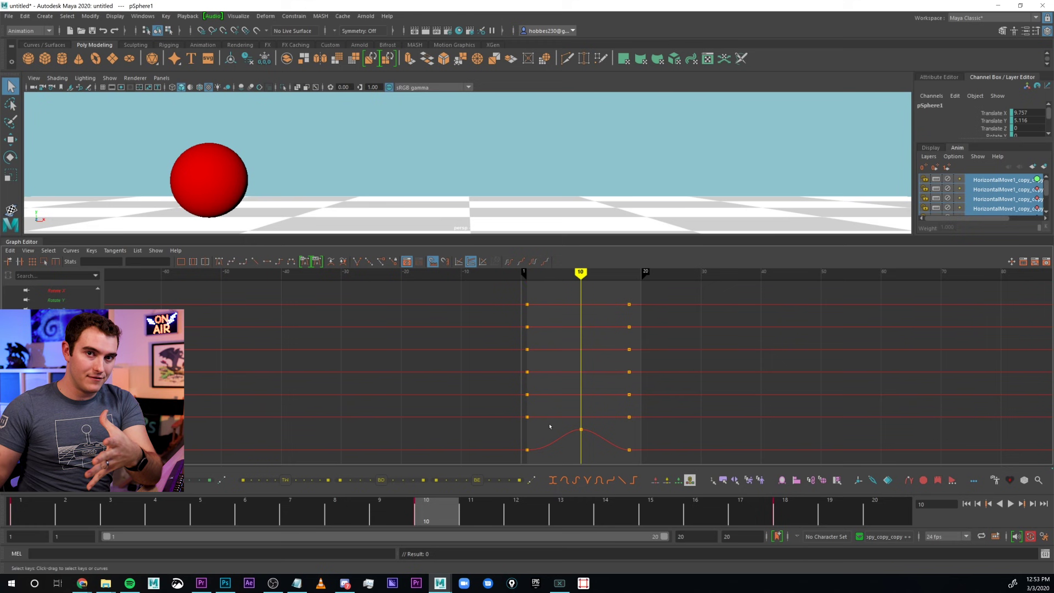
pyautogui.moveTo(582, 434); pyautogui.dragTo(607, 364)
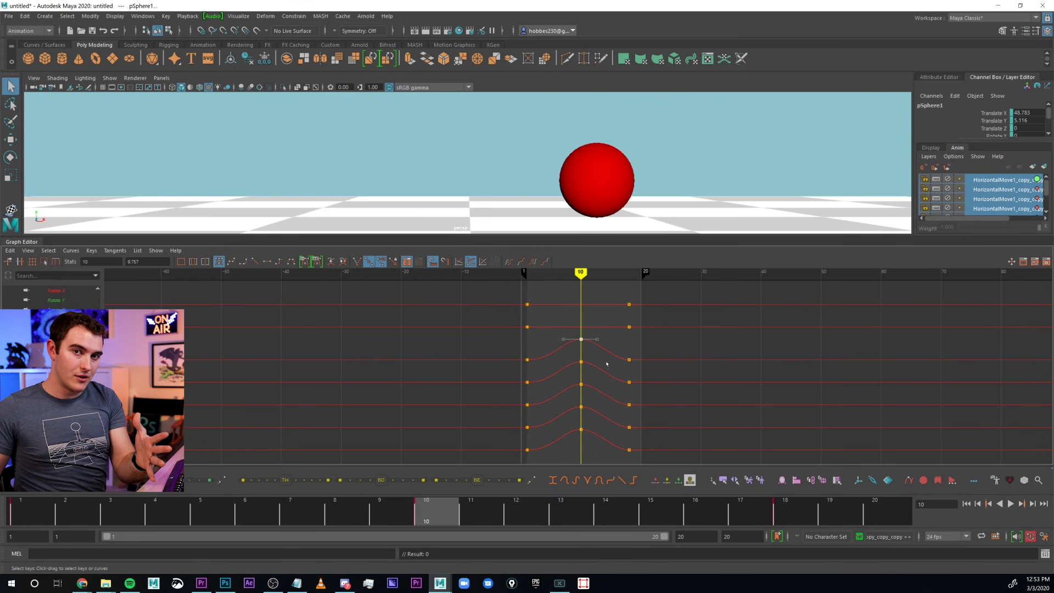
pyautogui.moveTo(592, 329); pyautogui.dragTo(603, 317)
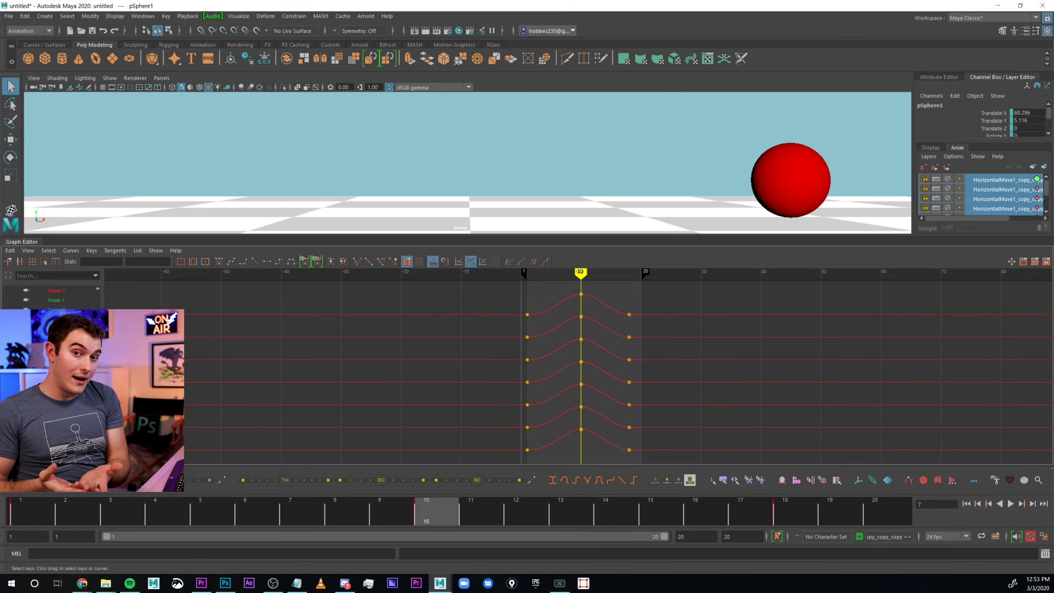
pyautogui.rightClick(991, 180)
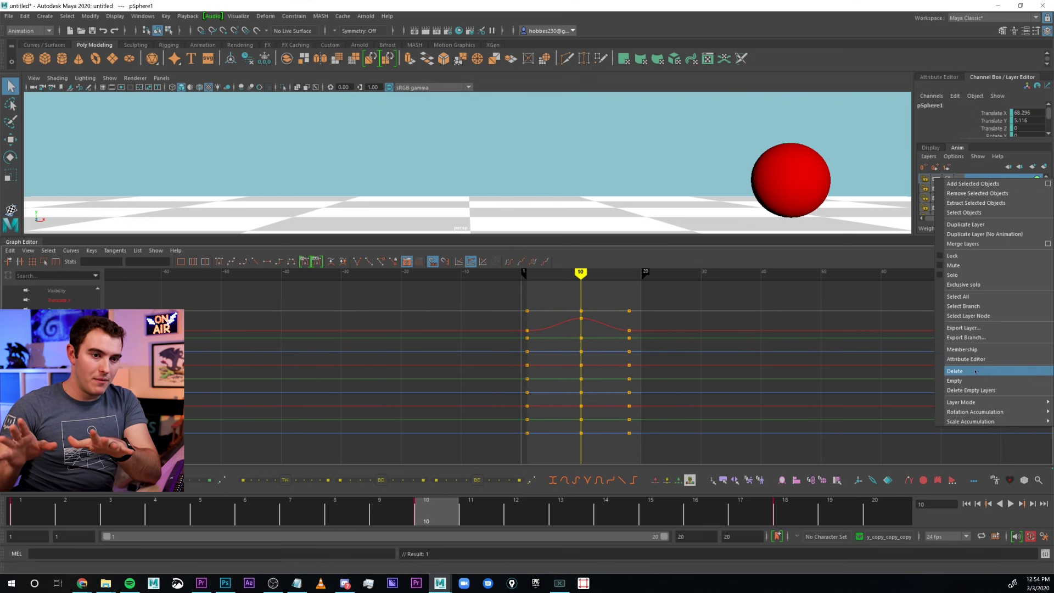
pyautogui.moveTo(967, 402)
pyautogui.click(886, 412)
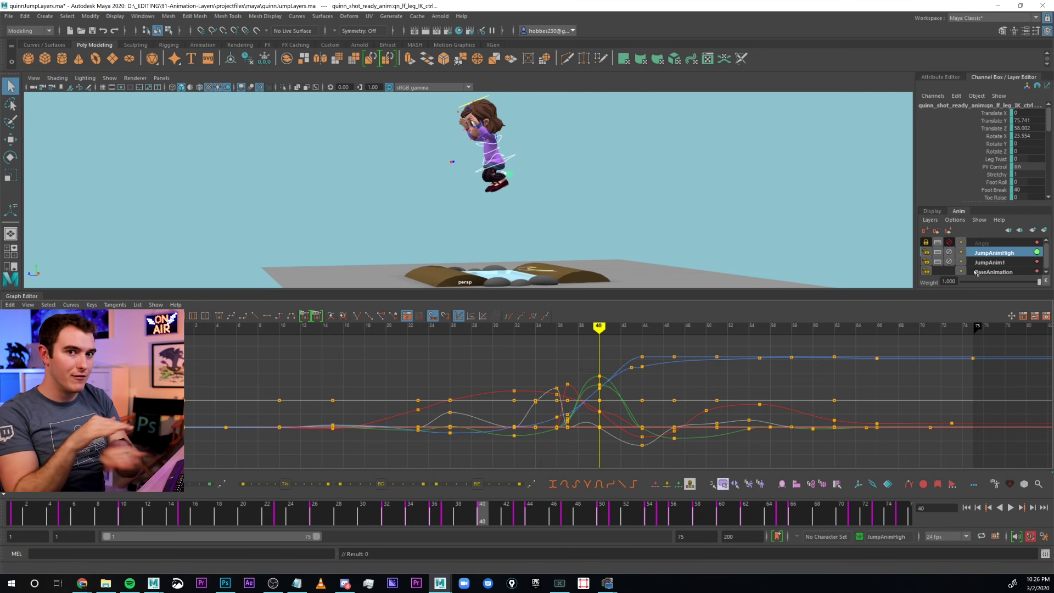
# Step: Drop JumpAnimHigh's weight to 0, raise it to about 0.2, replay from frame 1, settling near 0.25
pyautogui.moveTo(599, 351)
pyautogui.mouseDown()
pyautogui.moveTo(470, 351)
pyautogui.moveTo(598, 349)
pyautogui.mouseUp()
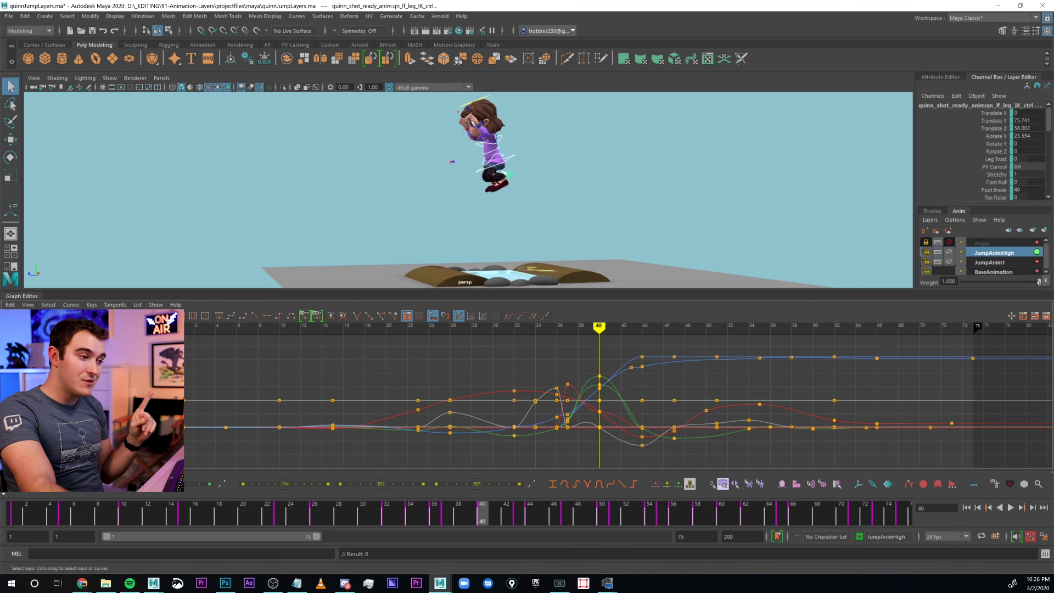
pyautogui.moveTo(1031, 283); pyautogui.dragTo(945, 286)
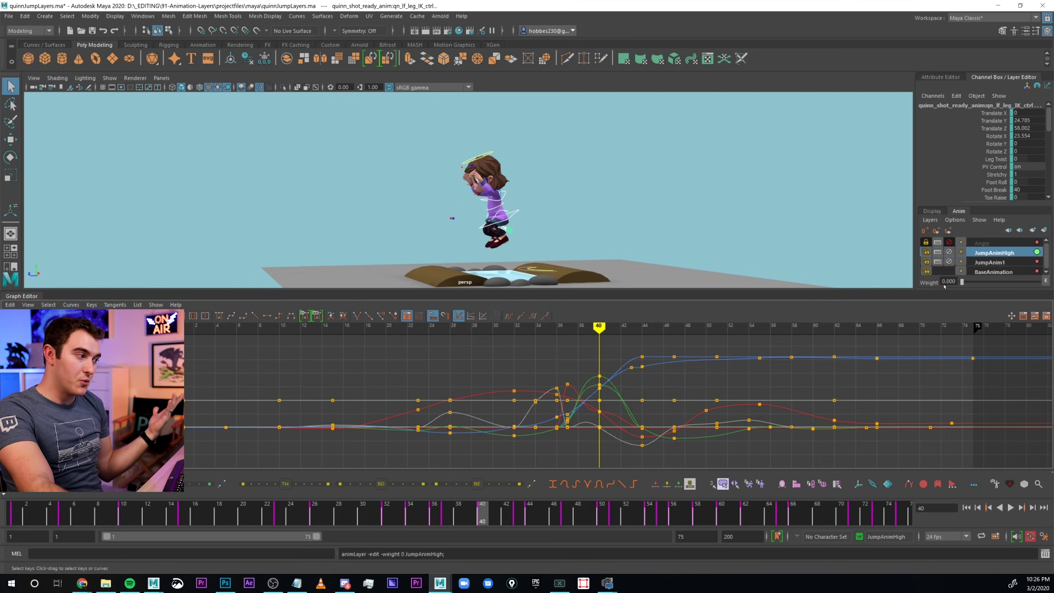
pyautogui.moveTo(952, 287); pyautogui.dragTo(993, 282)
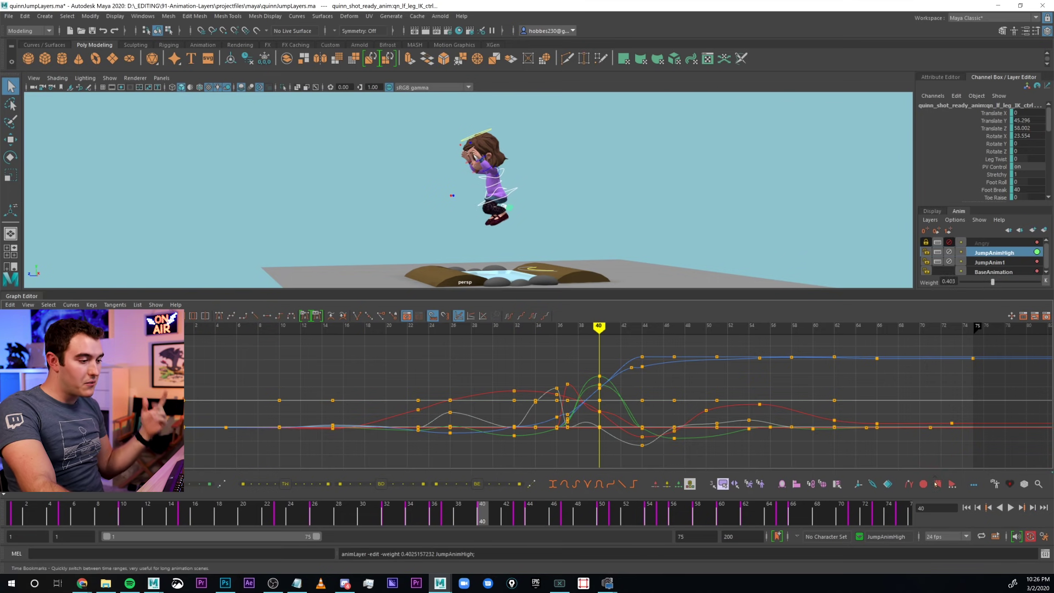
pyautogui.click(973, 509)
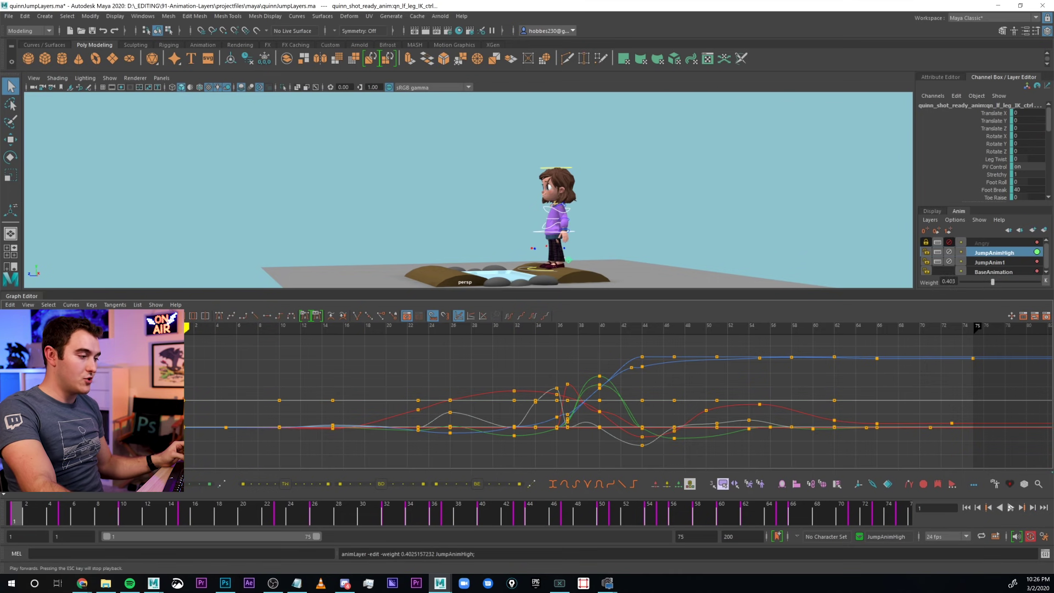
pyautogui.click(1011, 508)
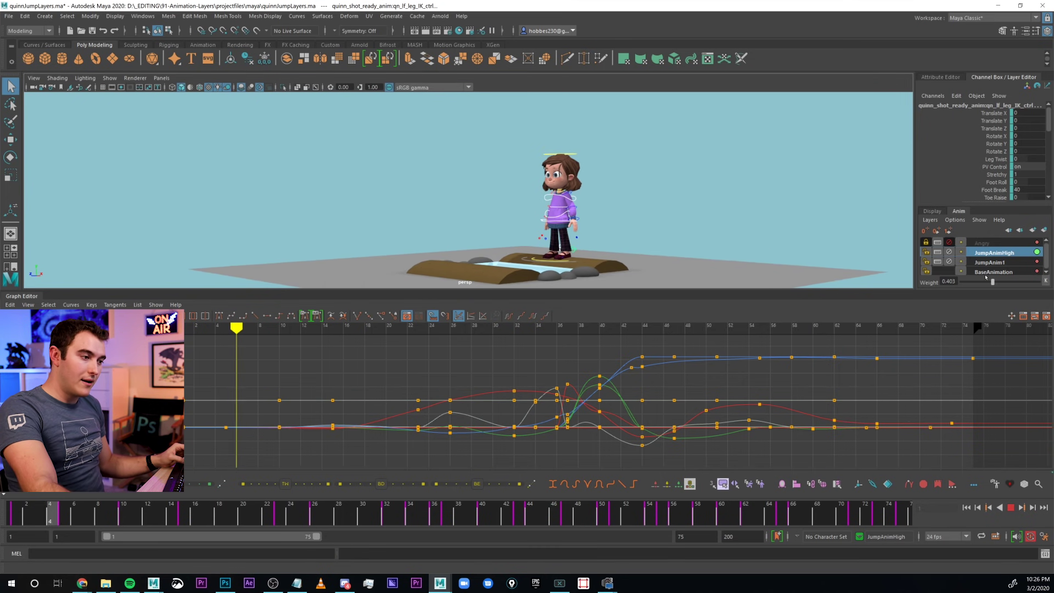
pyautogui.moveTo(993, 281); pyautogui.dragTo(982, 282)
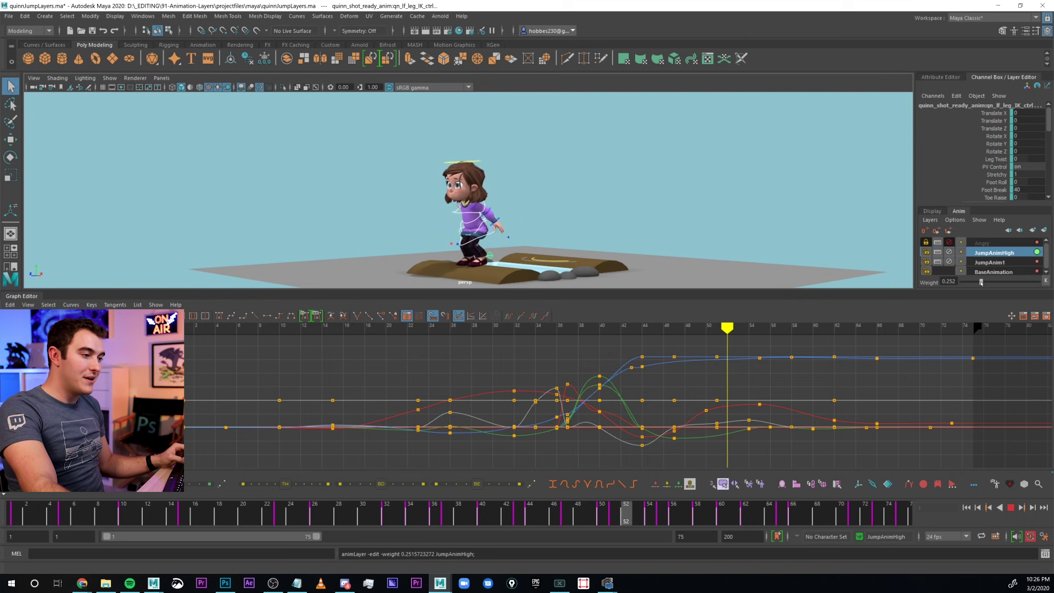
# Step: Nudge JumpAnimHigh's weight to about 0.29 and restore the full layout with Ctrl+Space
pyautogui.moveTo(981, 282); pyautogui.dragTo(985, 283)
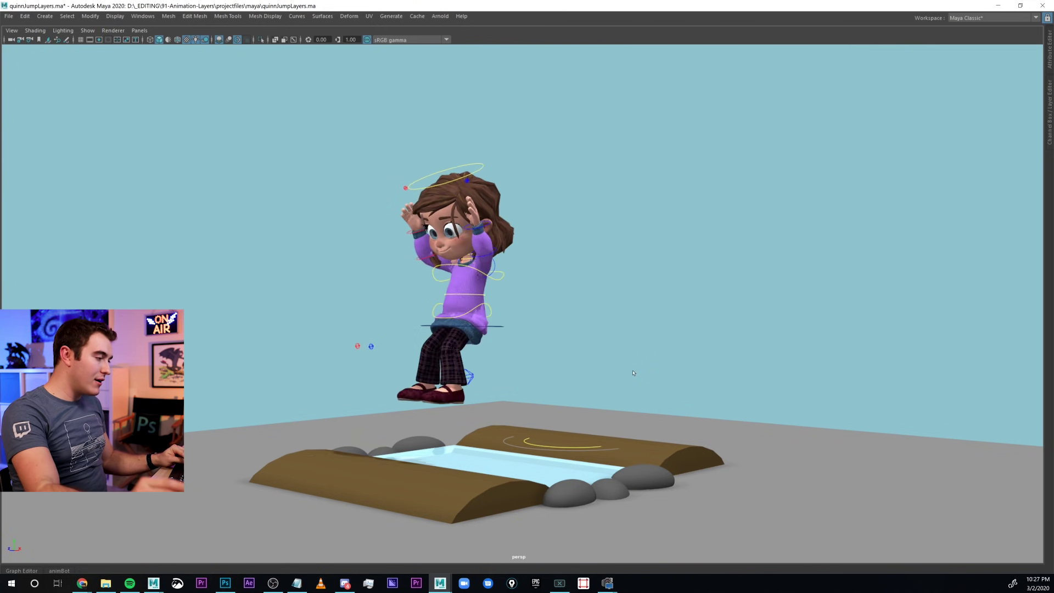
pyautogui.hotkey('ctrl', 'space')
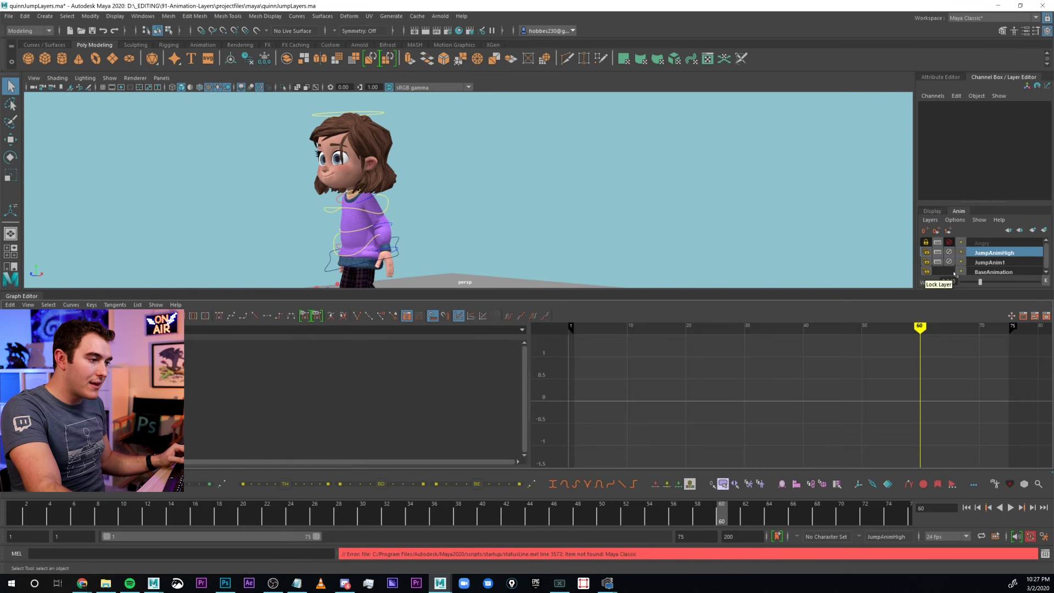
# Step: Mute JumpAnimHigh and JumpAnim1, then play the jump in a maximized viewport
pyautogui.click(950, 253)
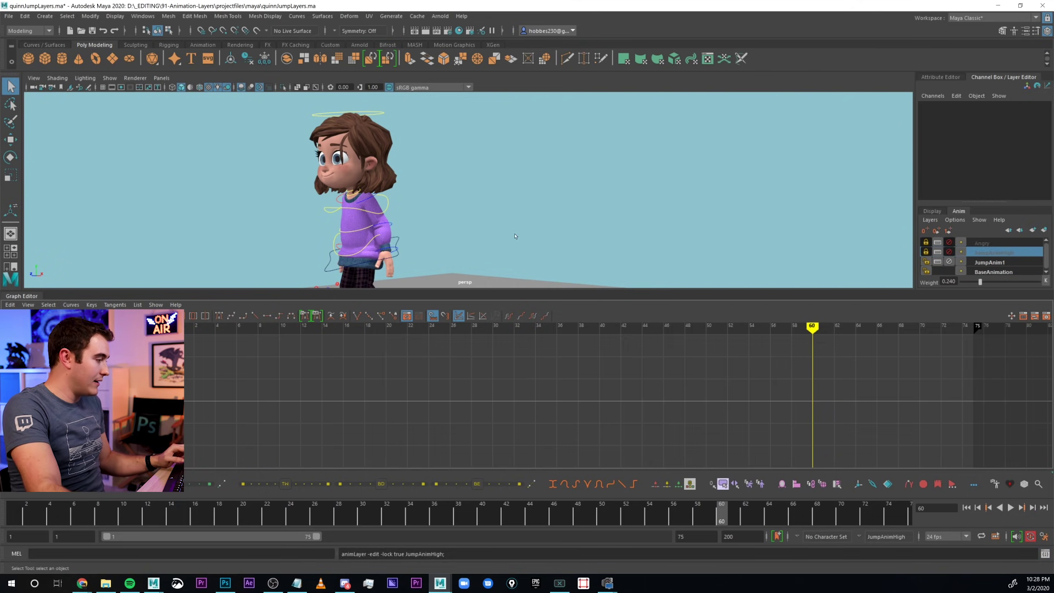
pyautogui.hotkey('ctrl', 'space')
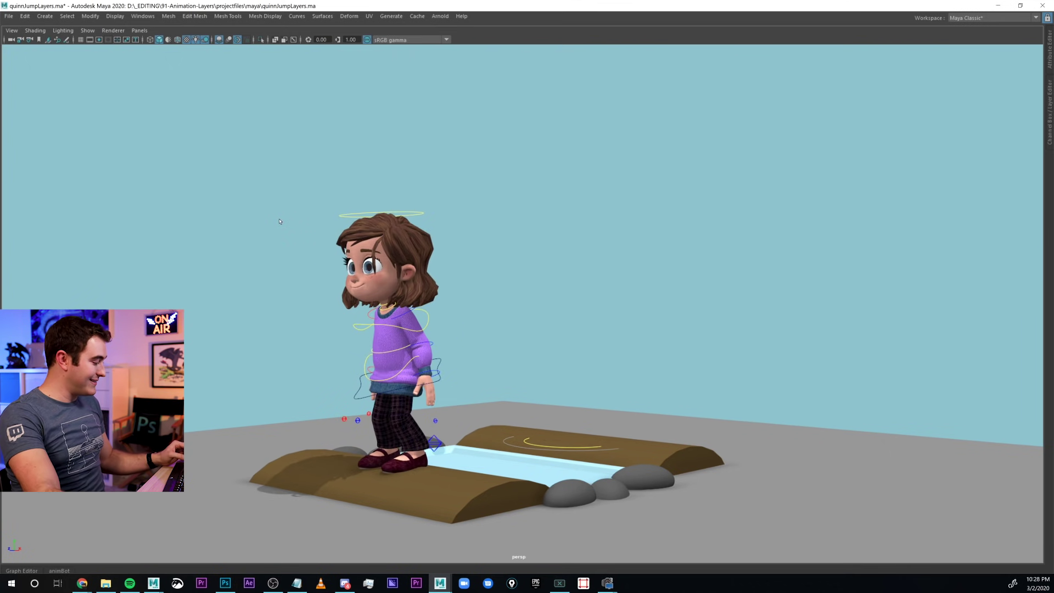
pyautogui.hotkey('ctrl', 'space')
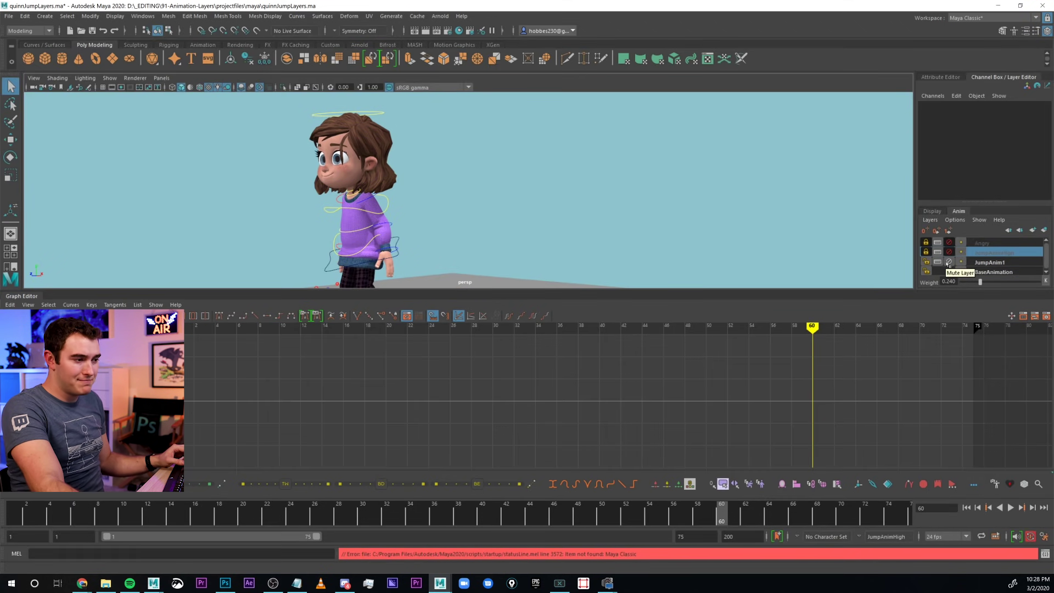
pyautogui.click(949, 262)
pyautogui.hotkey('alt', 'v')
pyautogui.hotkey('ctrl', 'space')
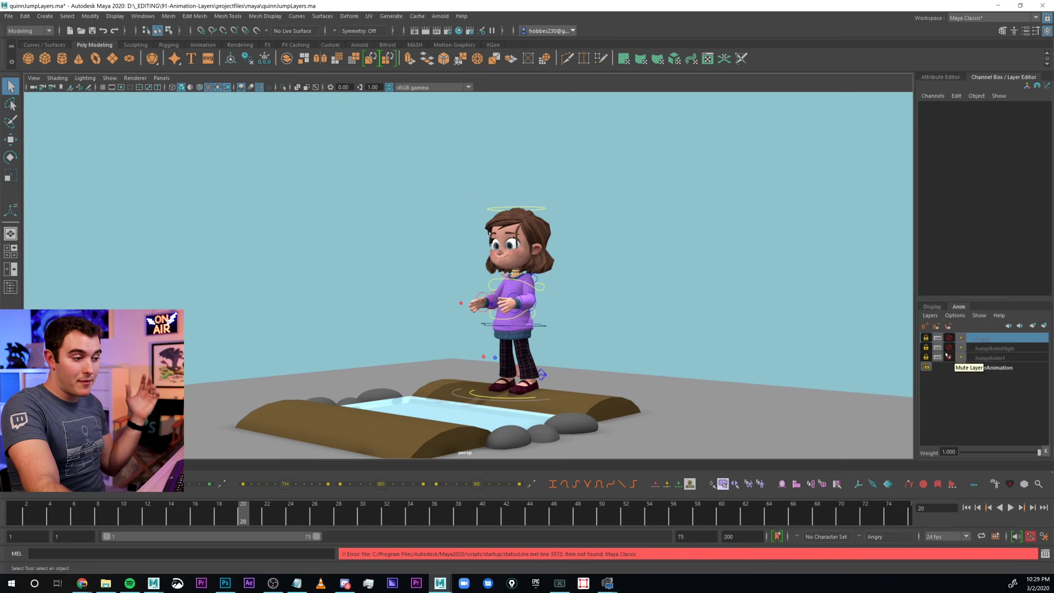
# Step: Unmute the JumpAnim1 and Angry layers and return to the first frame
pyautogui.click(949, 358)
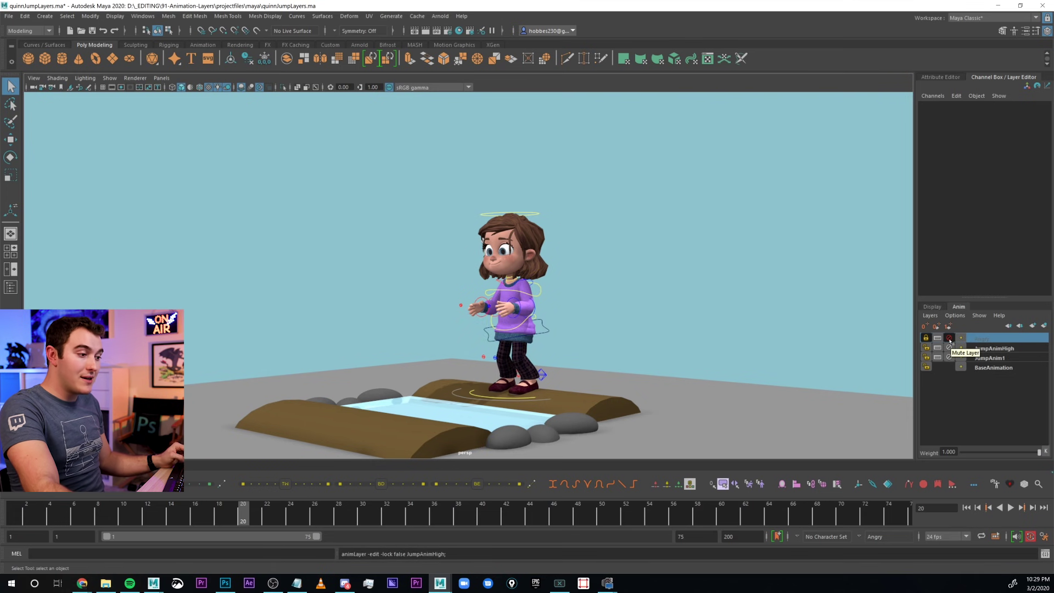
pyautogui.click(950, 338)
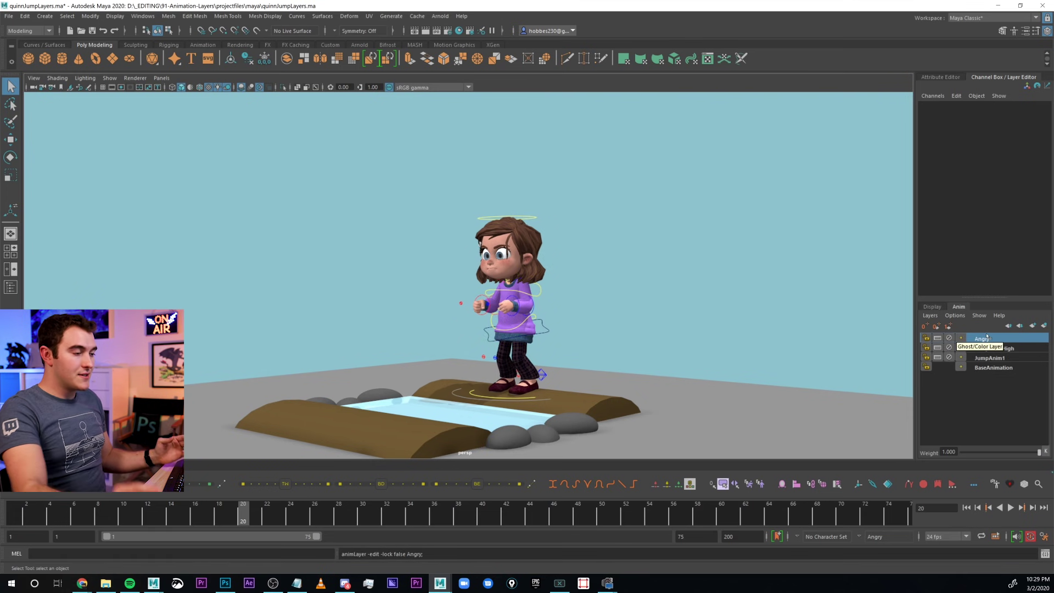
pyautogui.hotkey('alt', 'shift', 'v')
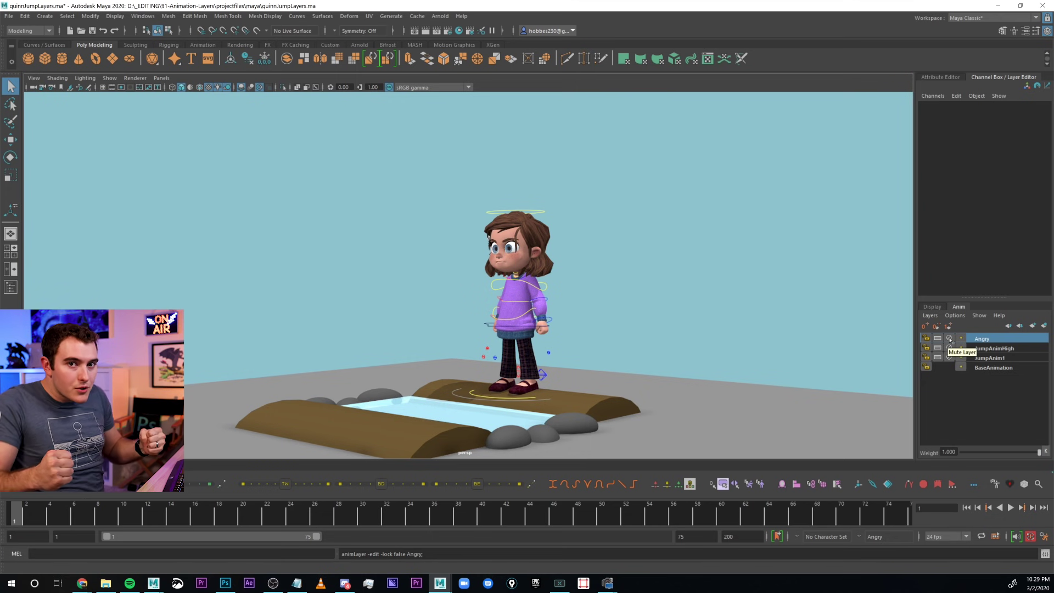
# Step: Toggle the Angry layer's mute repeatedly to compare expressions, leaving it unmuted
pyautogui.click(949, 338)
pyautogui.click(949, 338)
pyautogui.click(949, 338)
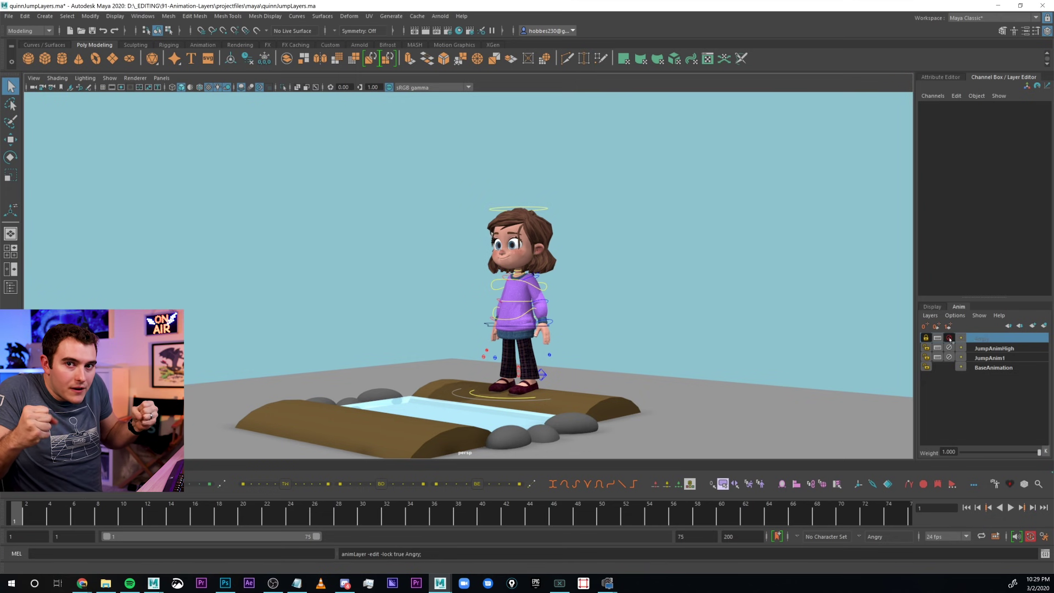
pyautogui.click(950, 338)
pyautogui.scroll(4, 445, 275)
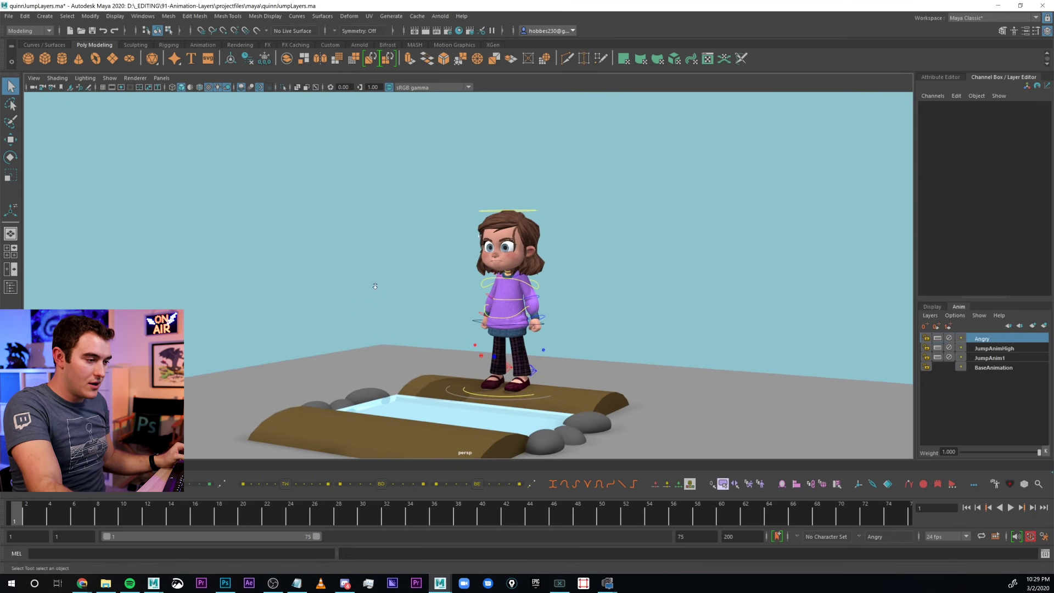
pyautogui.scroll(-5, 631, 302)
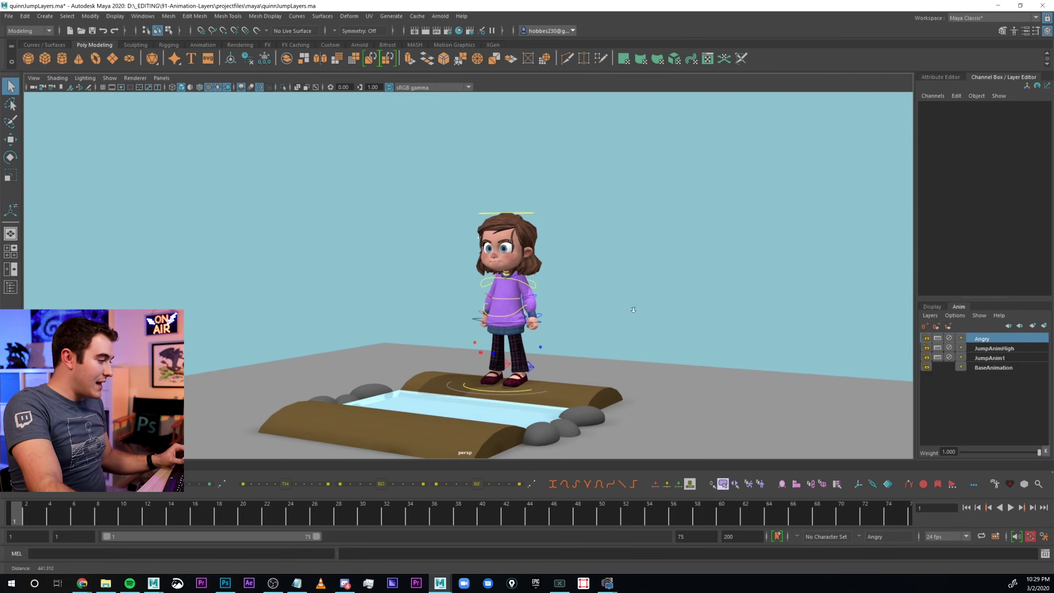
pyautogui.scroll(1, 651, 310)
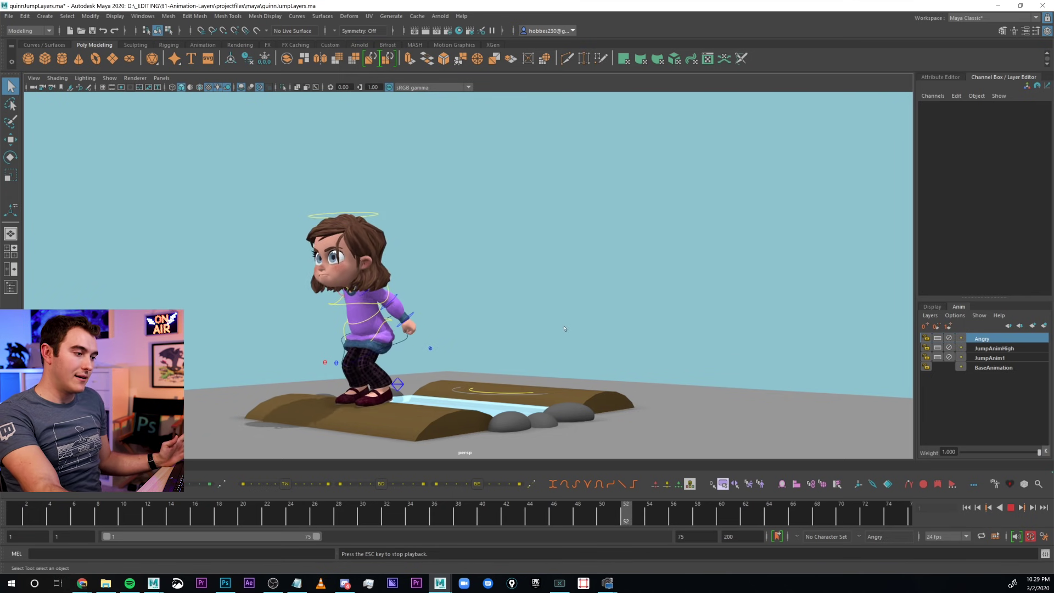
pyautogui.click(949, 337)
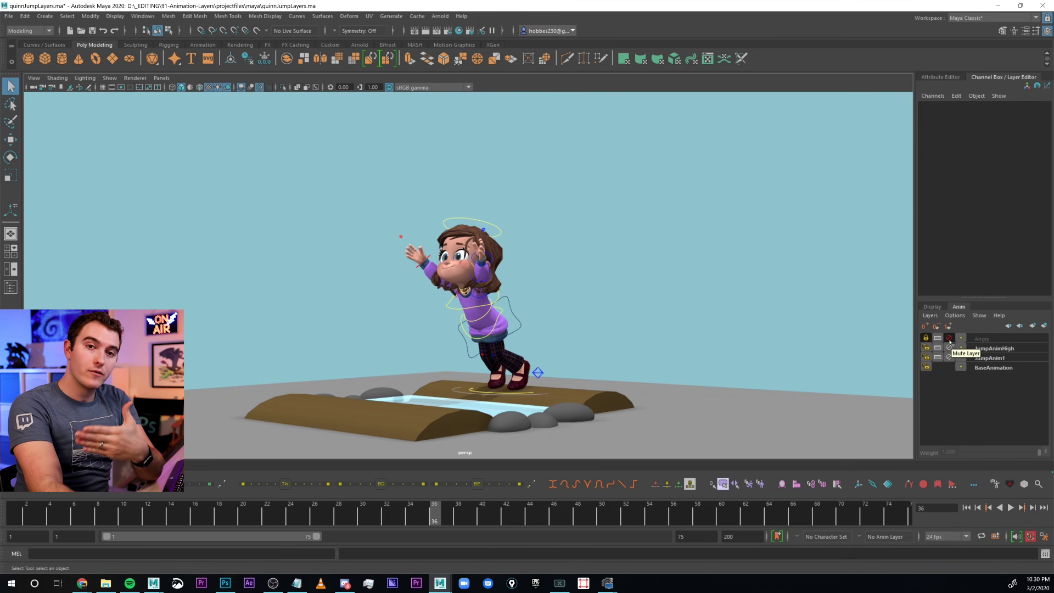
pyautogui.click(950, 339)
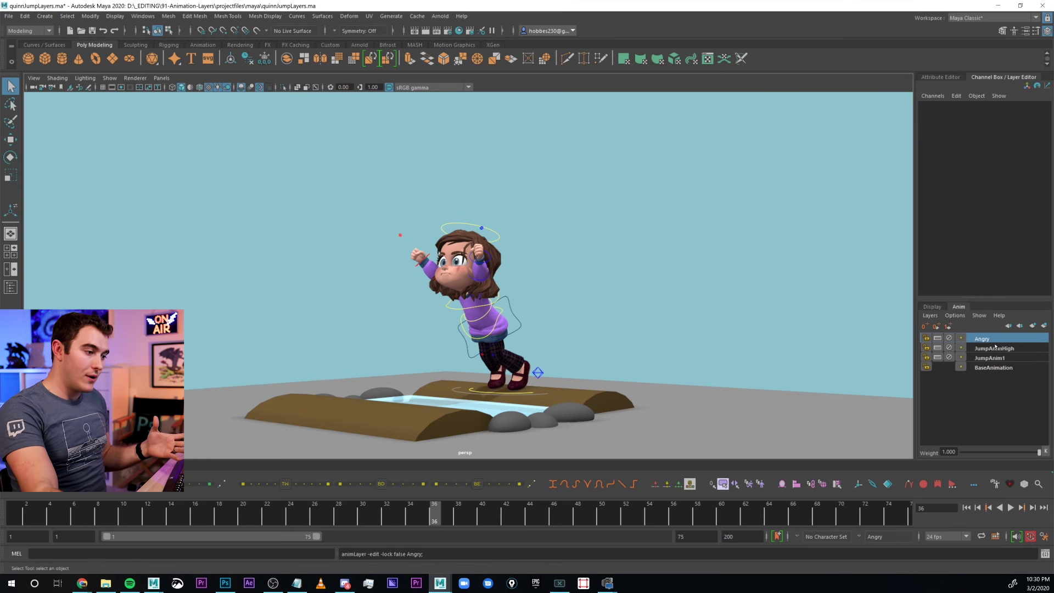
# Step: Move the Angry layer down below JumpAnim1 in the layer stack
pyautogui.click(1021, 326)
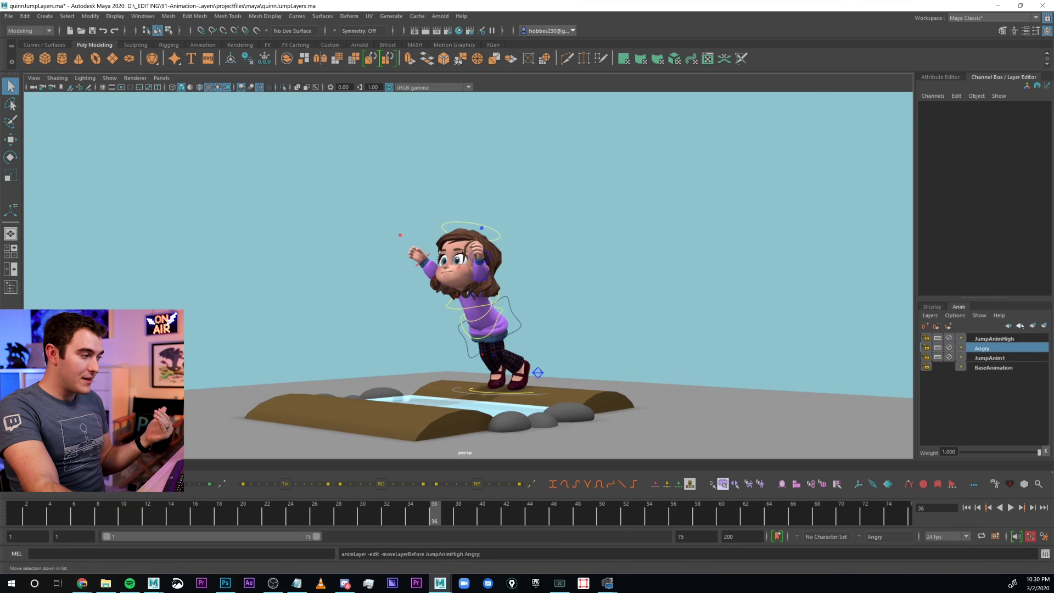
pyautogui.click(1021, 325)
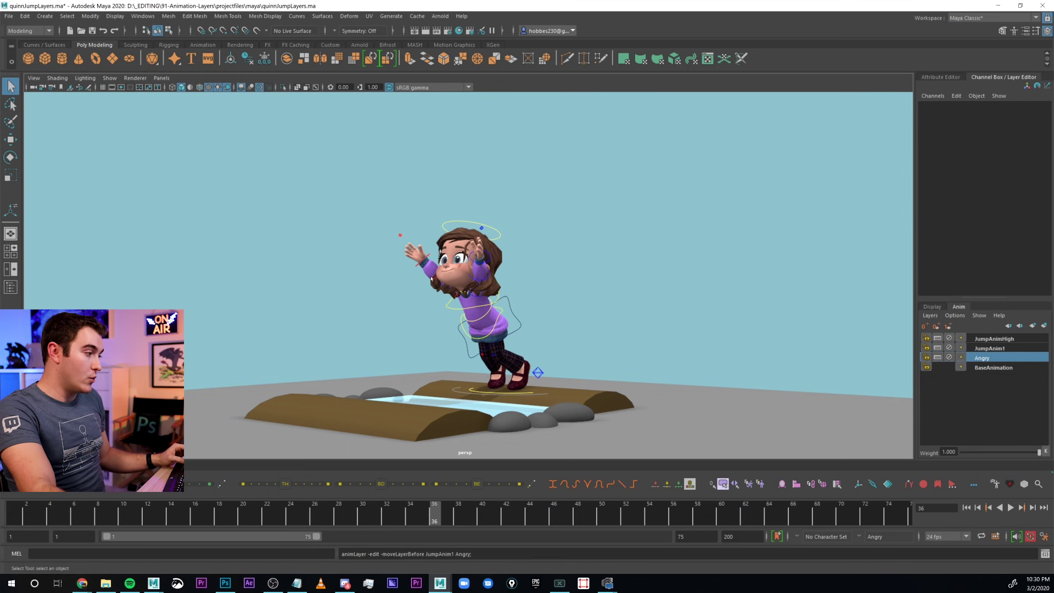
pyautogui.keyDown('alt'); pyautogui.moveTo(431, 279); pyautogui.dragTo(456, 280); pyautogui.keyUp('alt')
pyautogui.scroll(6, 725, 263)
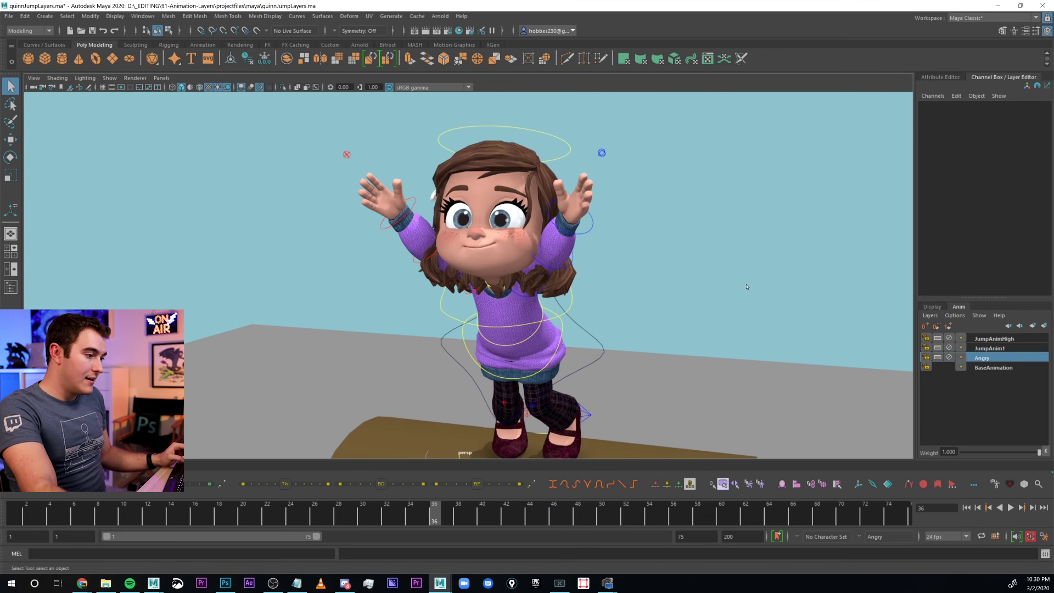
# Step: Move the Angry layer back up to the top of the stack, then deselect it
pyautogui.click(989, 349)
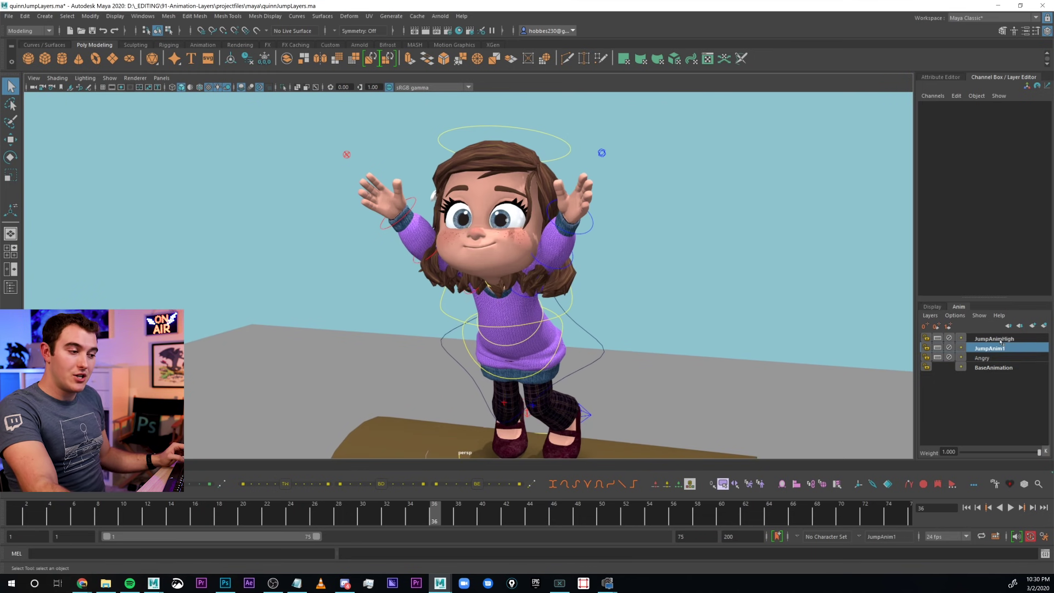
pyautogui.click(1000, 339)
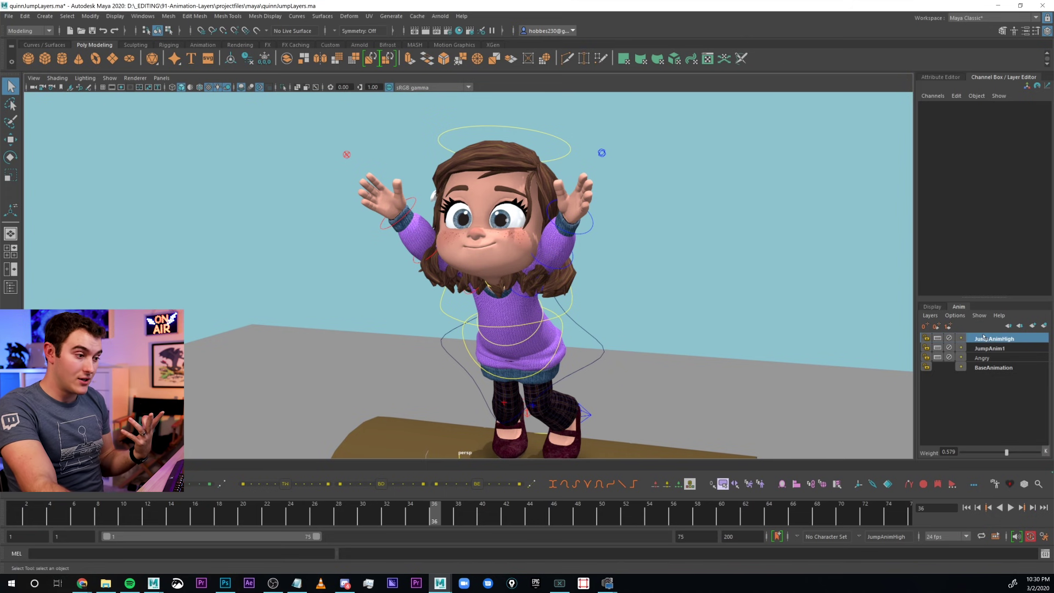
pyautogui.click(997, 359)
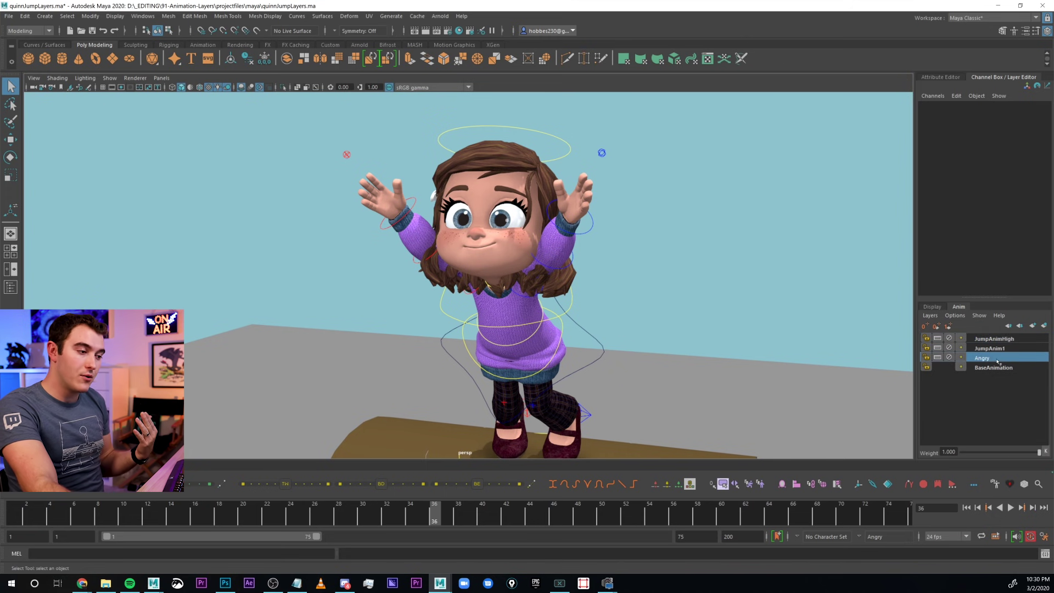
pyautogui.click(1009, 326)
pyautogui.click(1009, 326)
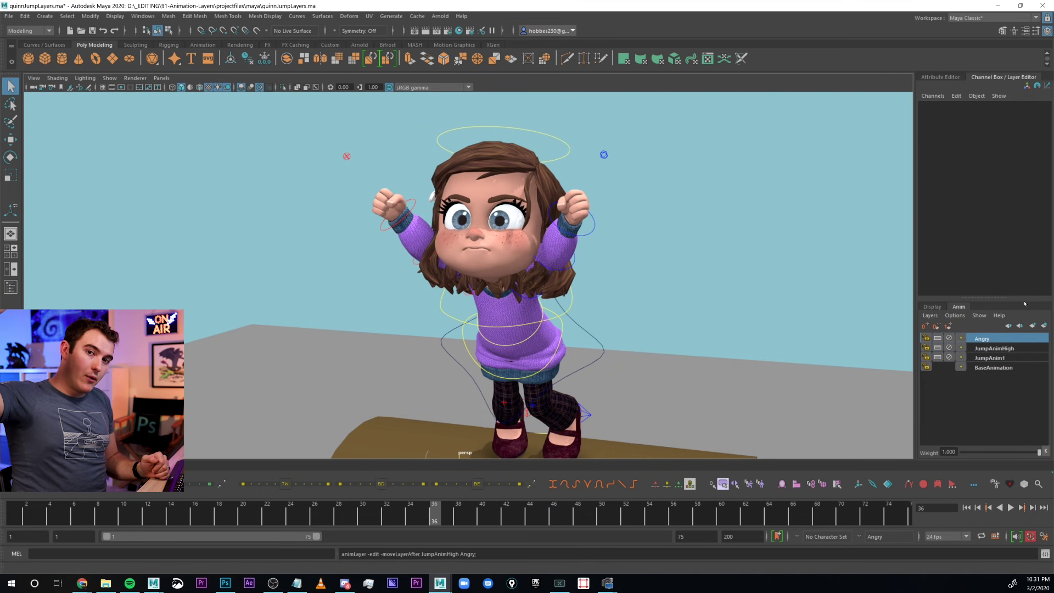
pyautogui.click(983, 403)
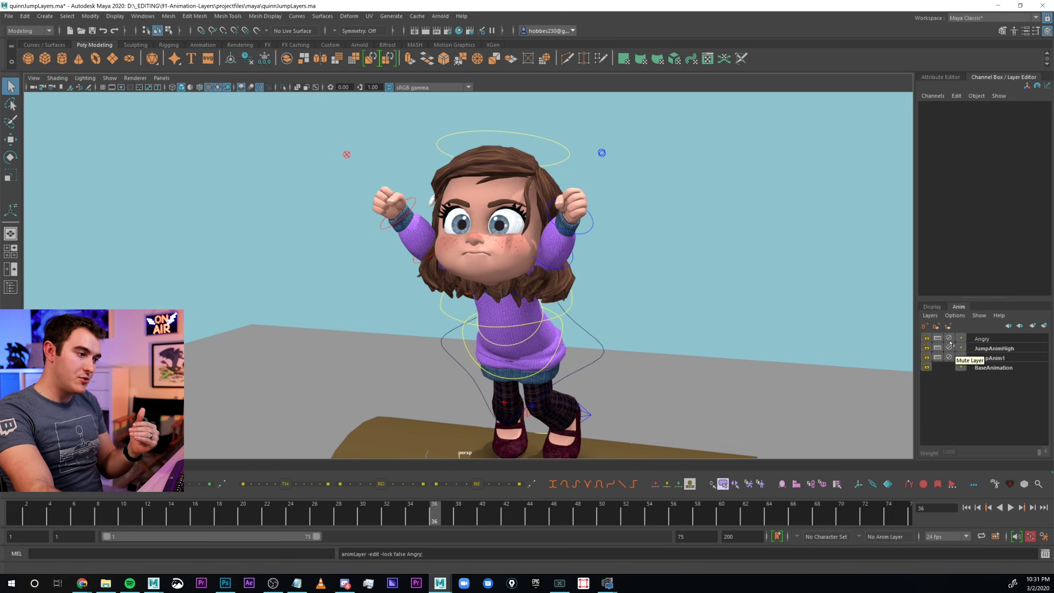
# Step: Toggle the Buttons on Right option on then off, and select the COG control
pyautogui.click(956, 315)
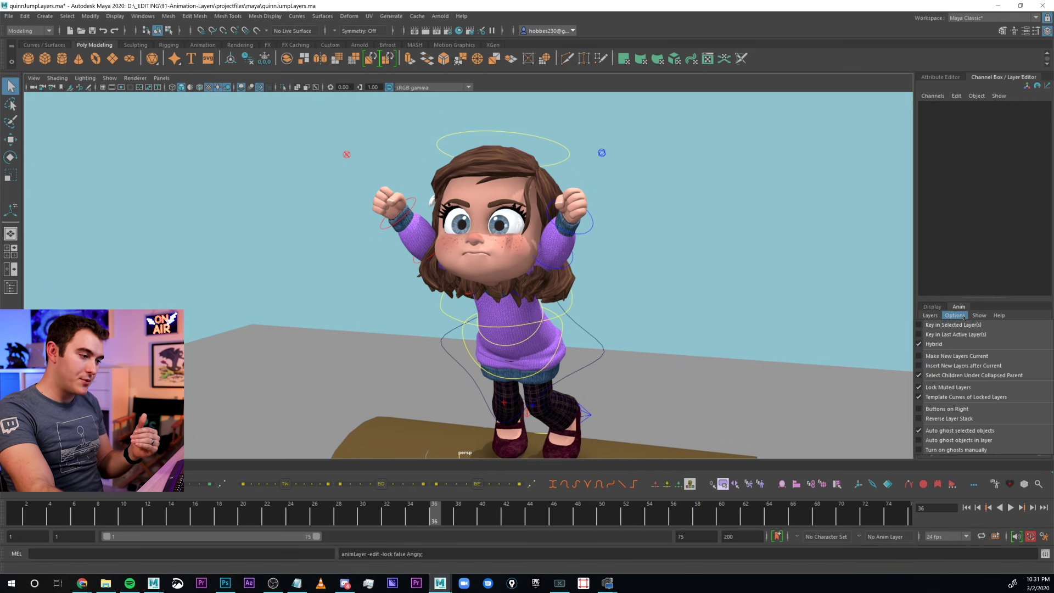
pyautogui.click(968, 409)
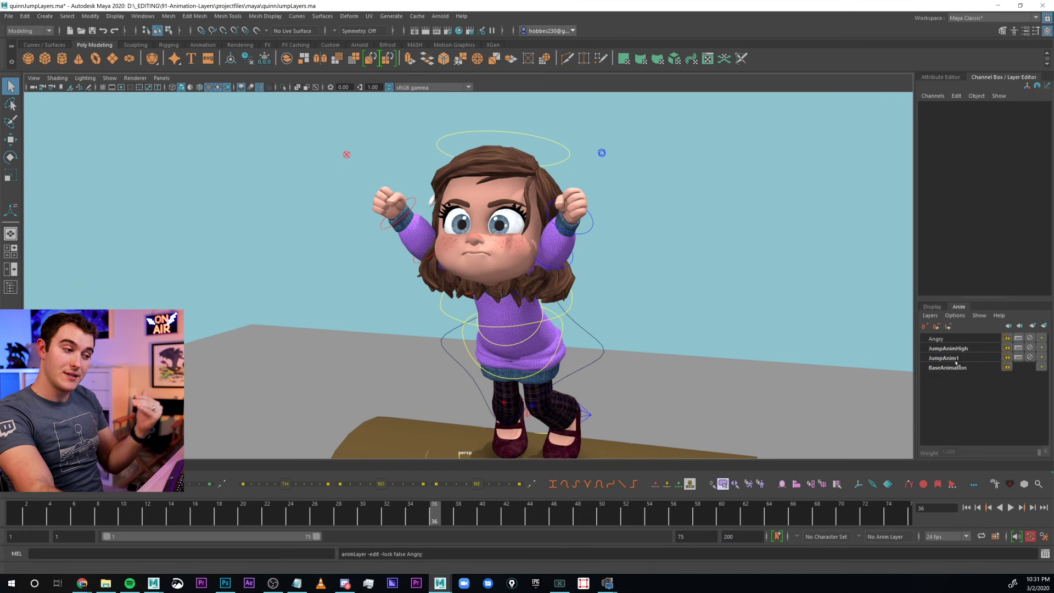
pyautogui.click(955, 315)
pyautogui.click(961, 407)
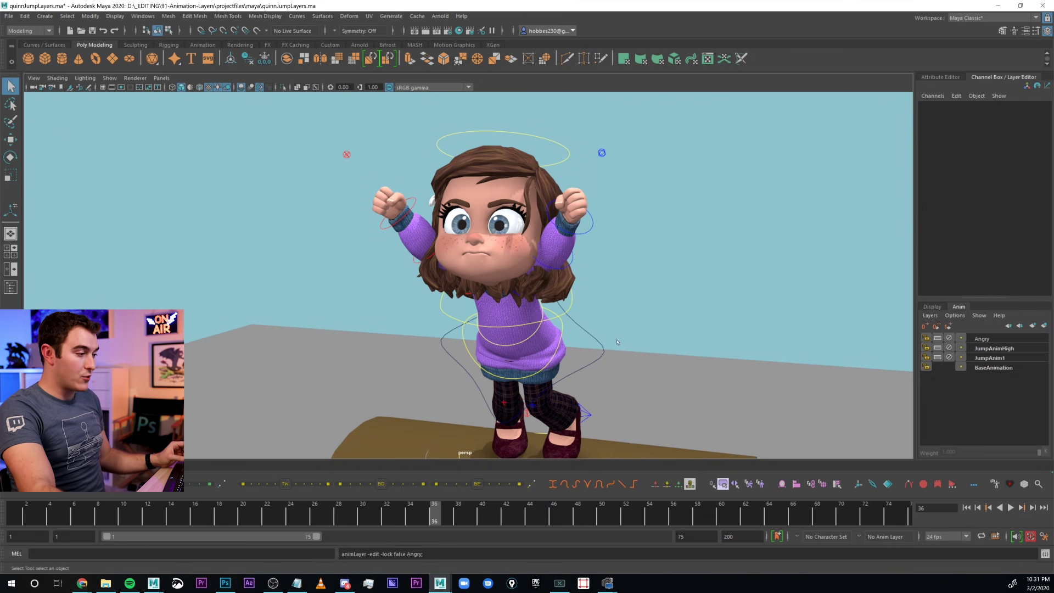
pyautogui.click(599, 356)
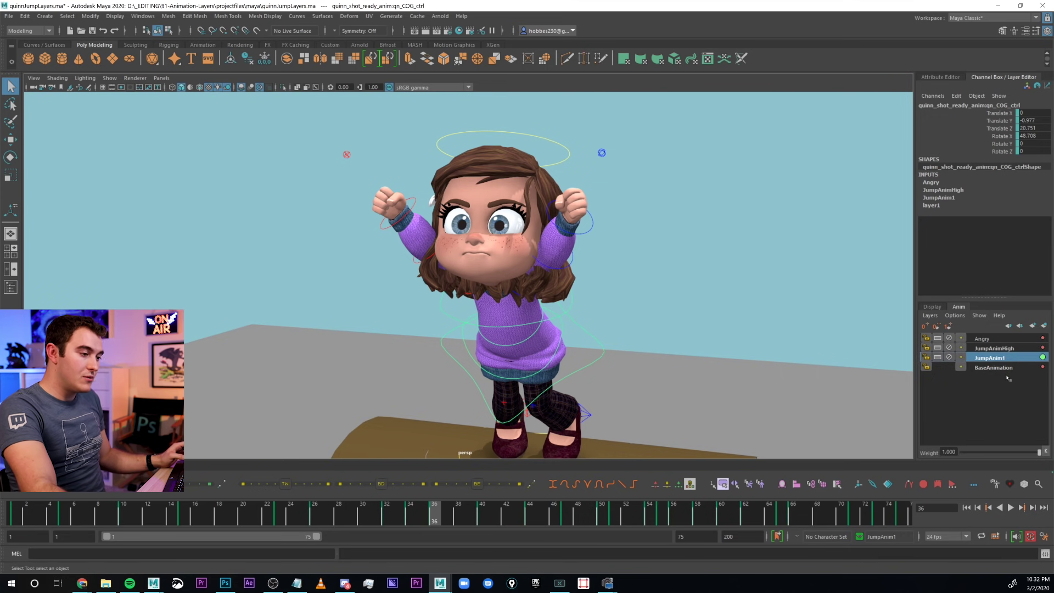
# Step: View the keyframes of BaseAnimation, JumpAnim1, JumpAnimHigh and Angry in turn
pyautogui.click(1013, 369)
pyautogui.click(995, 359)
pyautogui.click(998, 349)
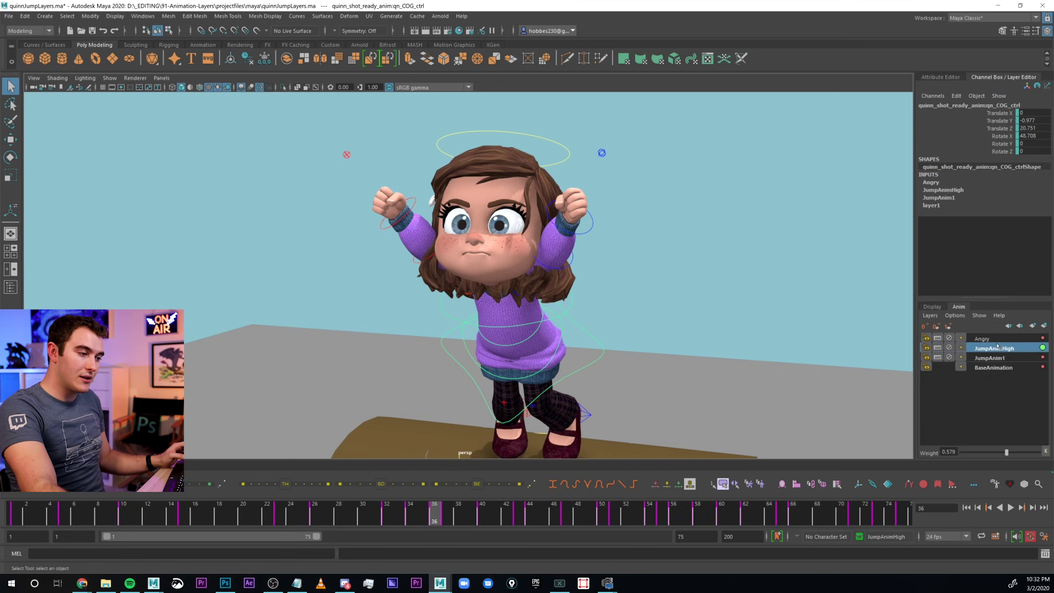
pyautogui.click(1001, 342)
pyautogui.click(1001, 350)
pyautogui.click(998, 358)
pyautogui.click(997, 368)
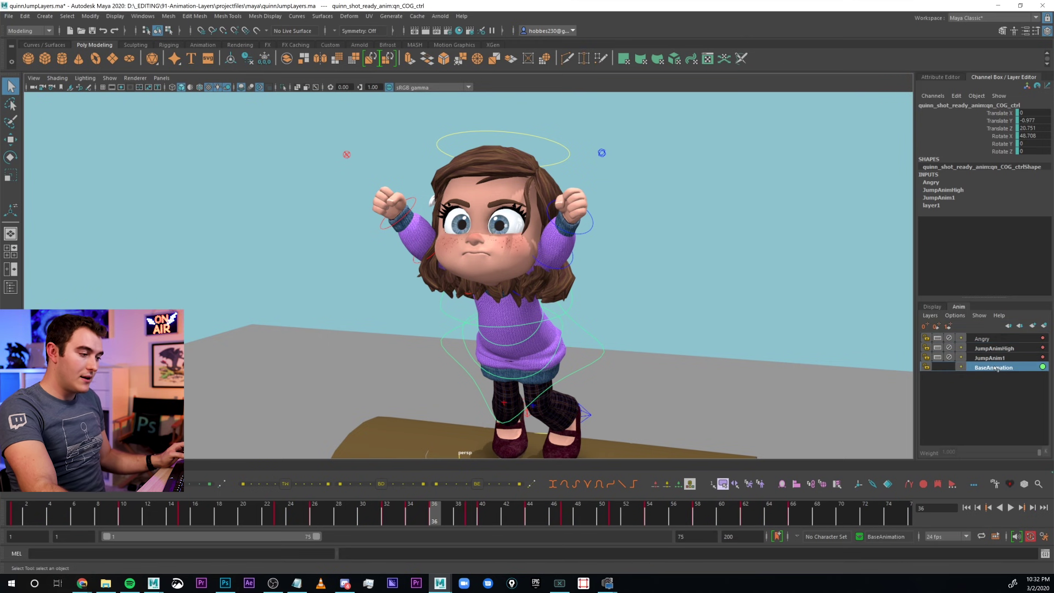
# Step: Switch the active layer among JumpAnimHigh, BaseAnimation and JumpAnim1, ending on JumpAnim1
pyautogui.click(1005, 359)
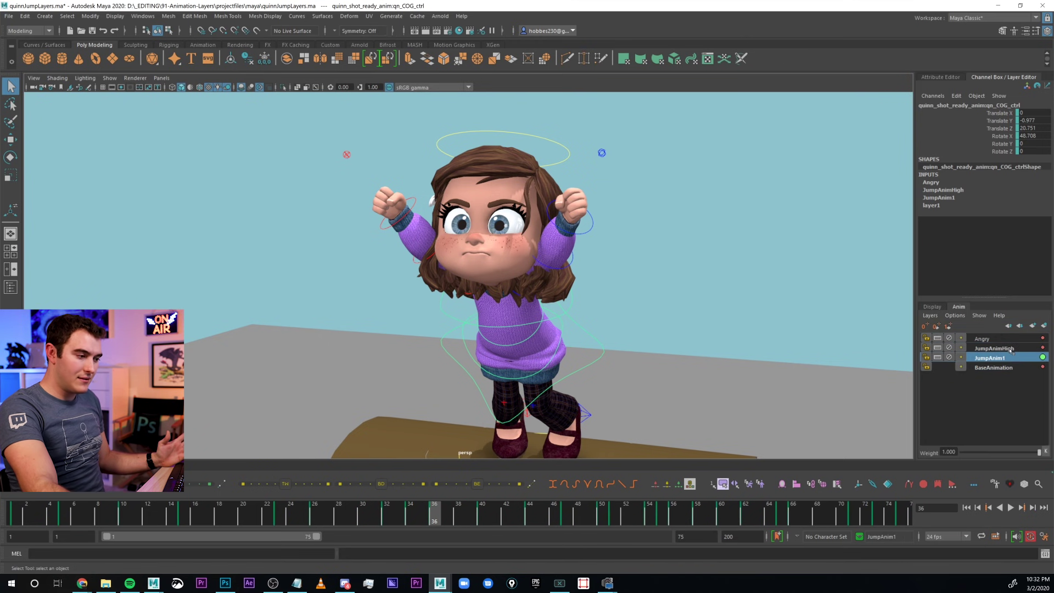
pyautogui.click(1011, 350)
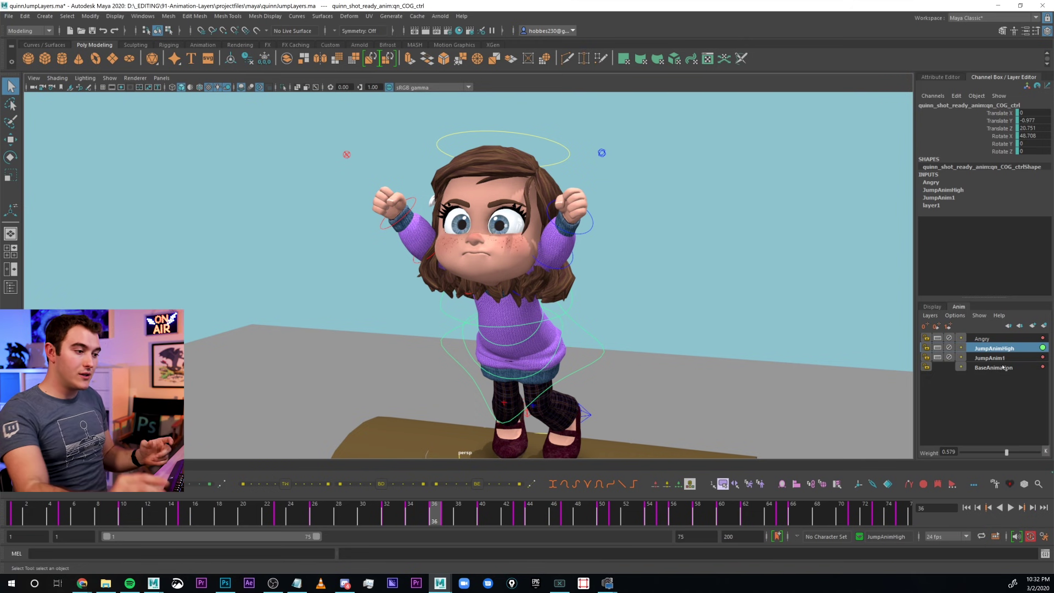
pyautogui.click(1014, 358)
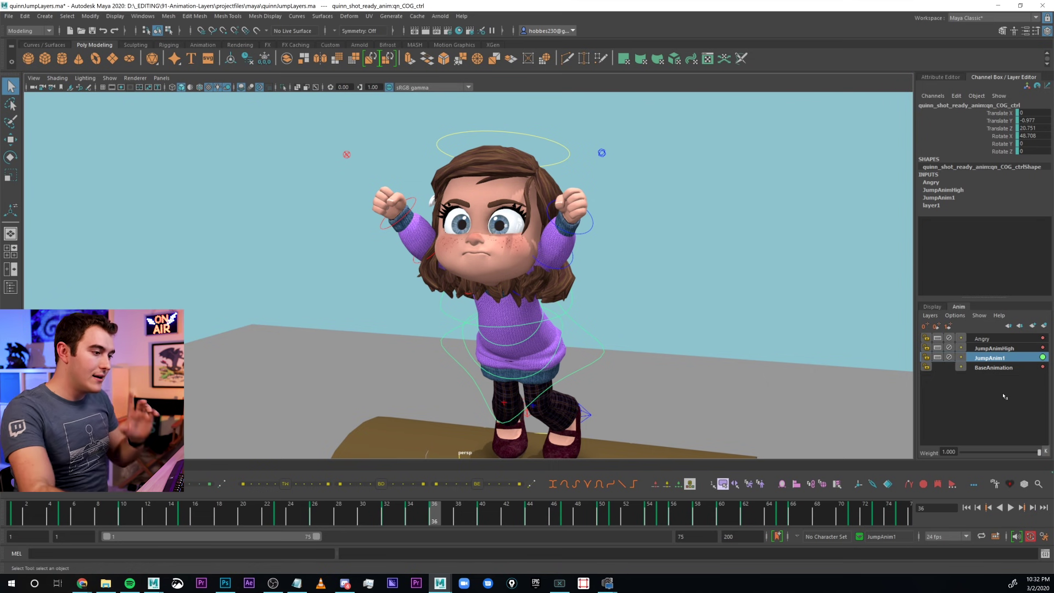
pyautogui.click(1008, 369)
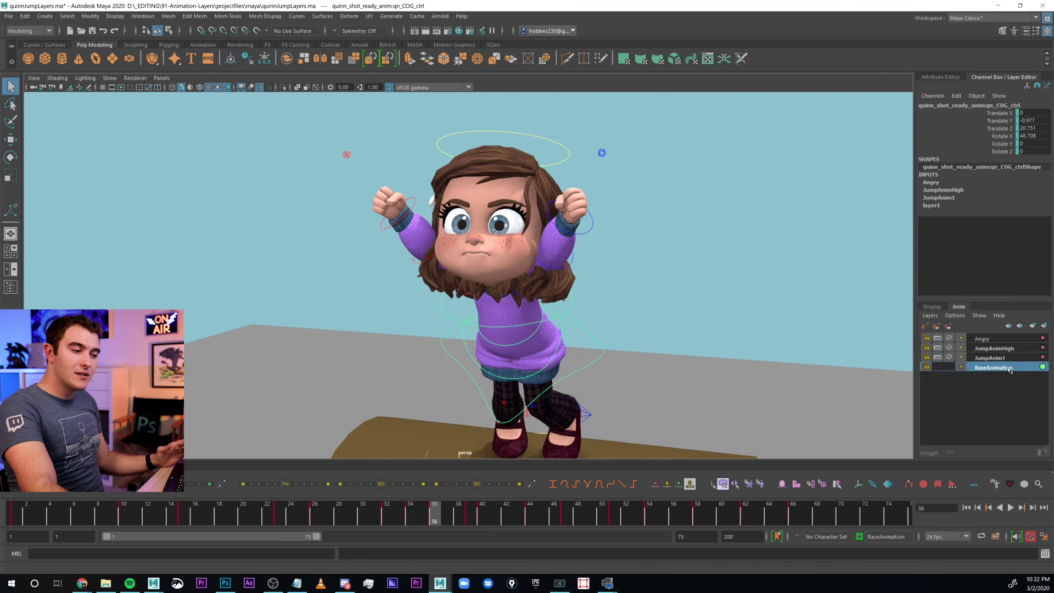
pyautogui.click(988, 358)
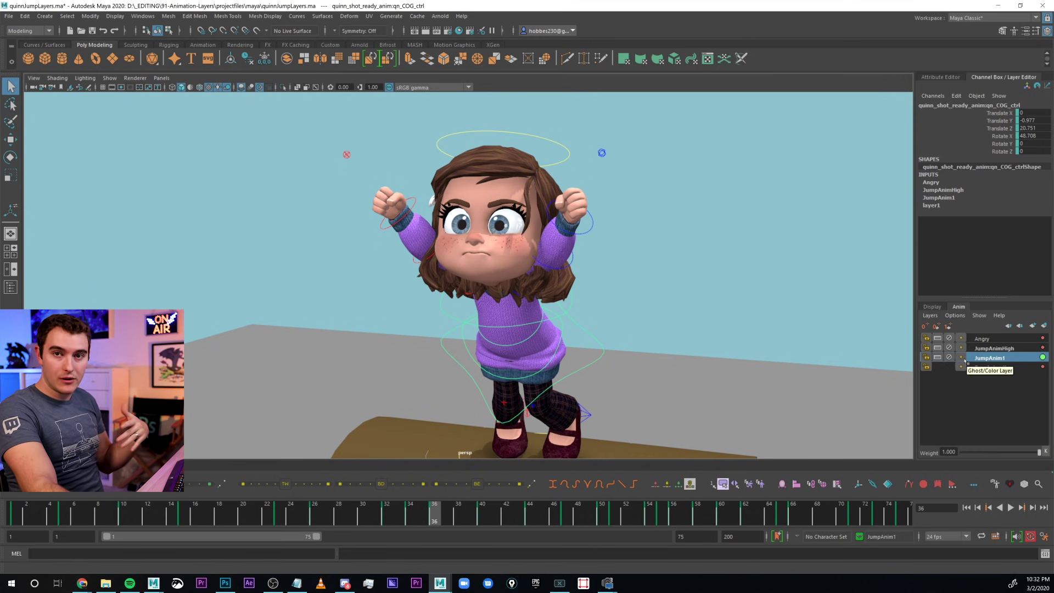
# Step: Set the JumpAnim1 layer colour to yellow
pyautogui.rightClick(962, 357)
pyautogui.moveTo(688, 186); pyautogui.dragTo(711, 168)
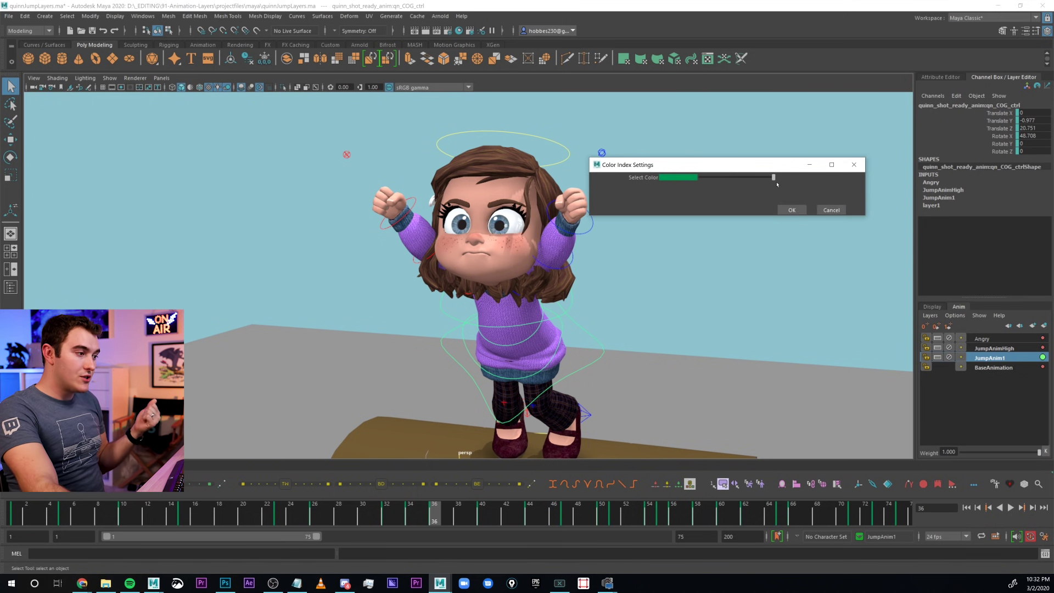
pyautogui.moveTo(774, 178); pyautogui.dragTo(753, 177)
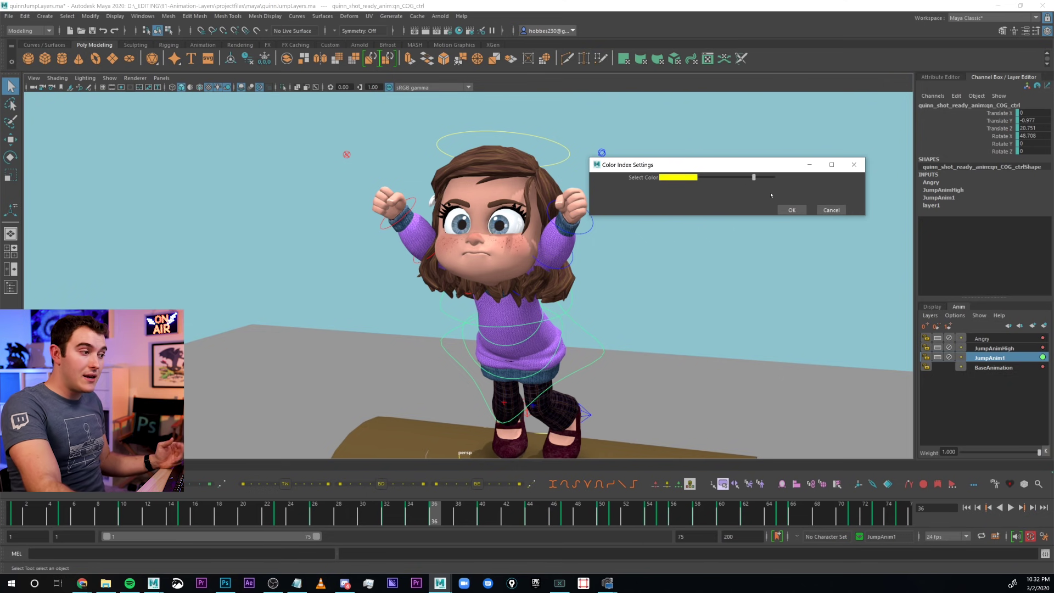
pyautogui.click(796, 210)
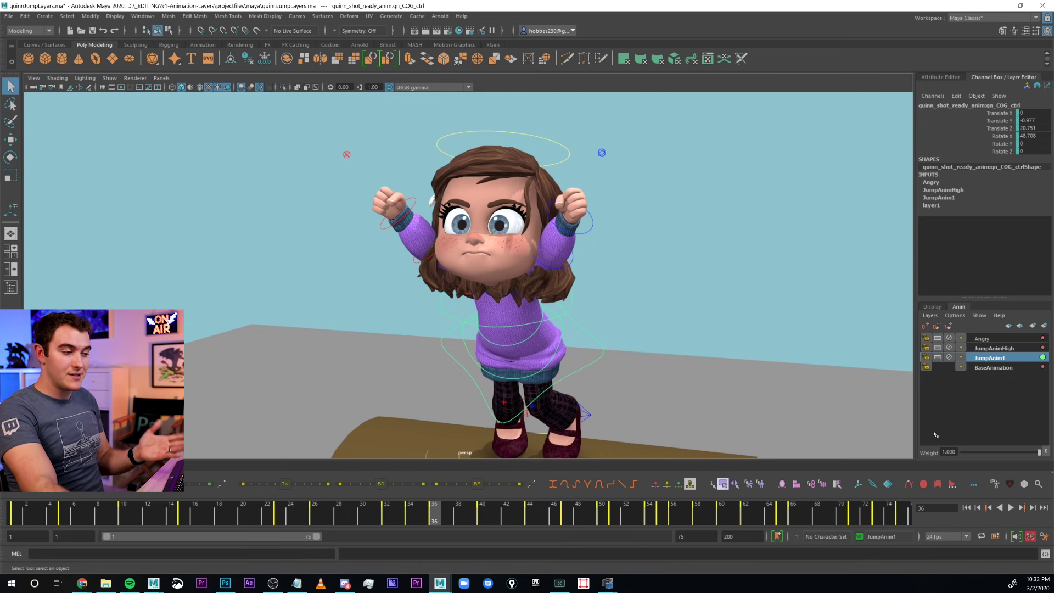
# Step: Play the jump to frame 50, make BaseAnimation active, and show curves in the Graph Editor
pyautogui.hotkey('alt', 'v')
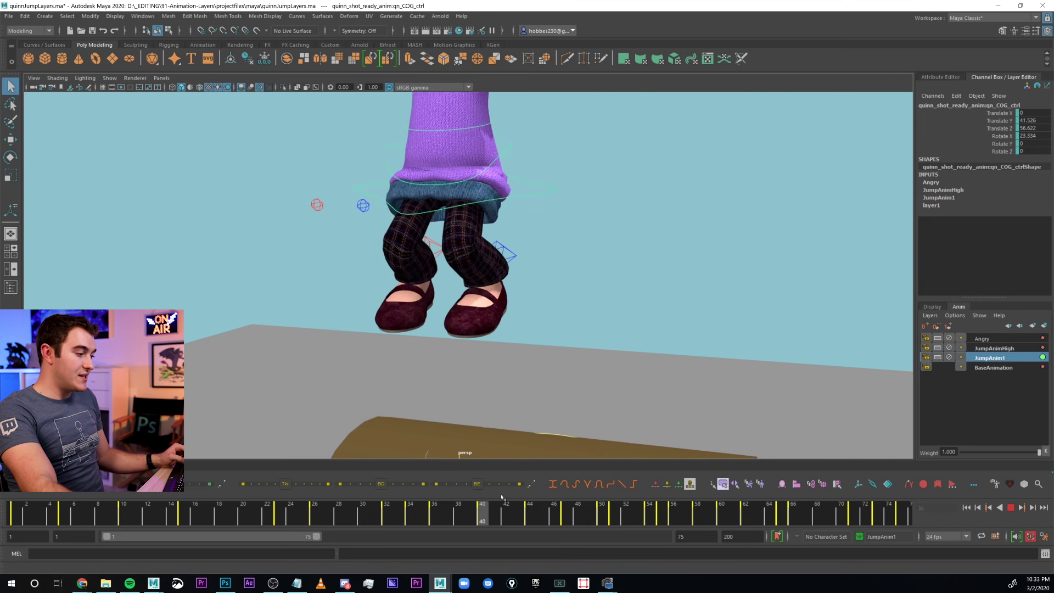
pyautogui.hotkey('alt', 'v')
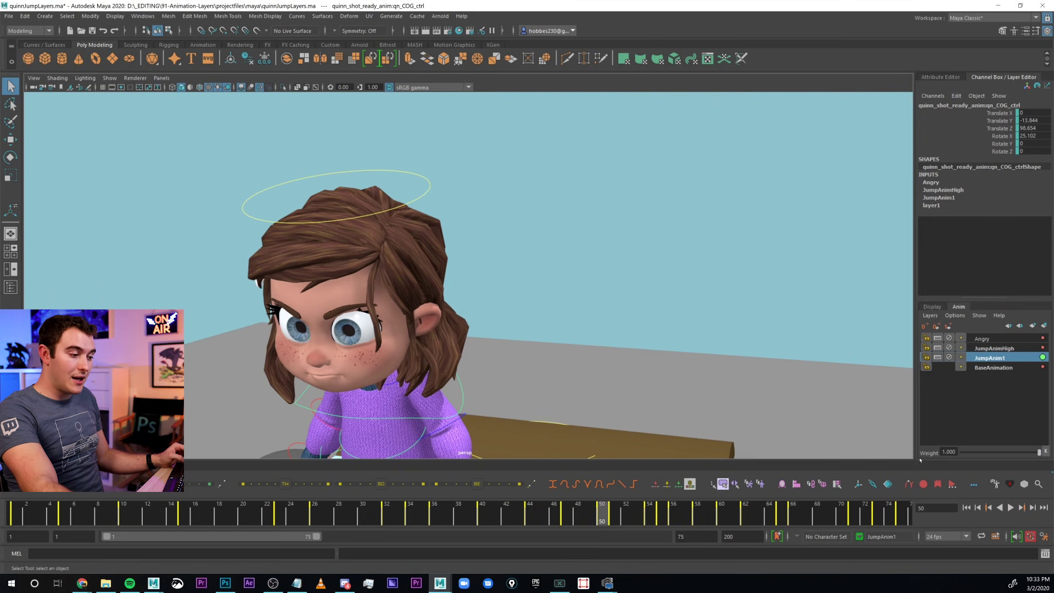
pyautogui.click(879, 537)
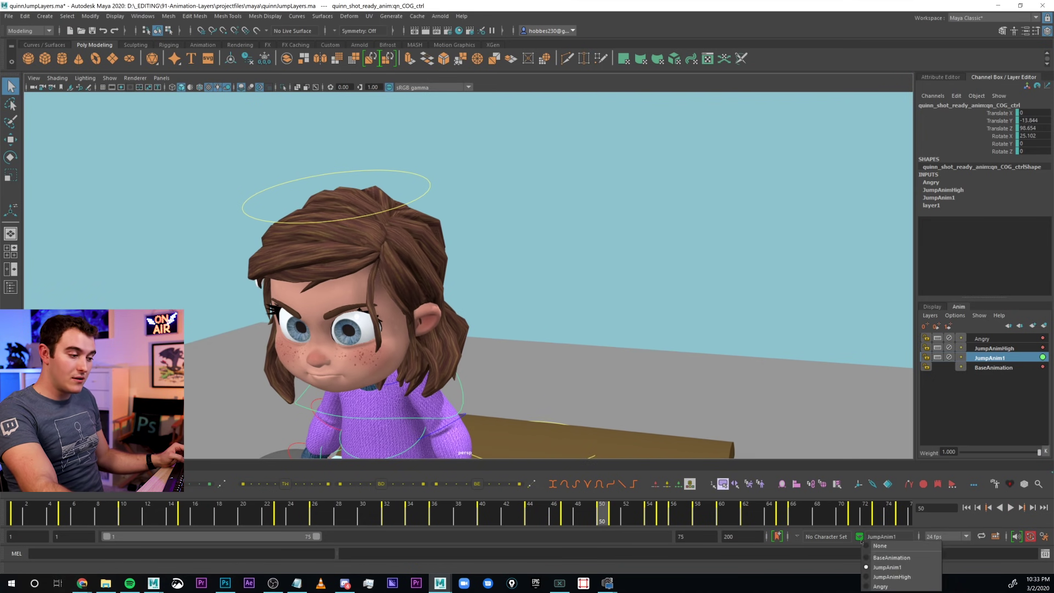
pyautogui.click(883, 557)
pyautogui.click(578, 514)
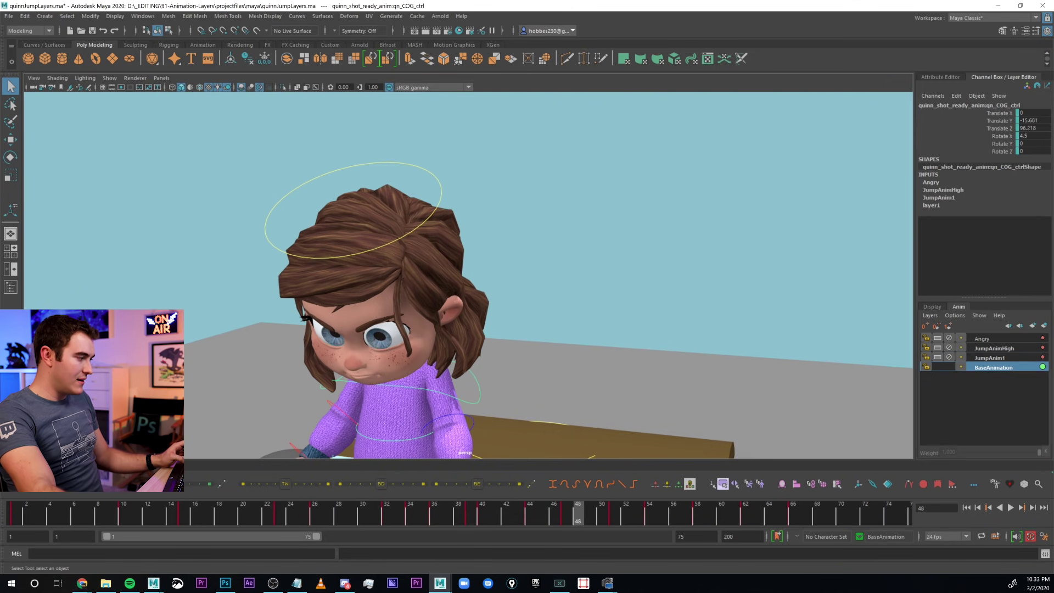
pyautogui.click(11, 269)
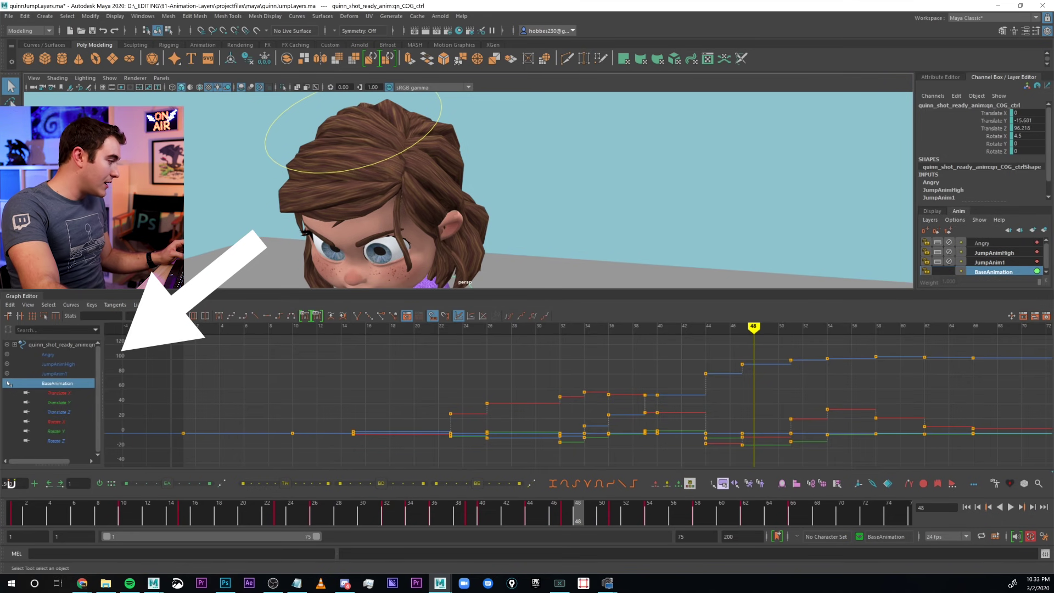
# Step: Compare the Angry, JumpAnimHigh, JumpAnim1 and BaseAnimation curves, then display all four together
pyautogui.click(7, 384)
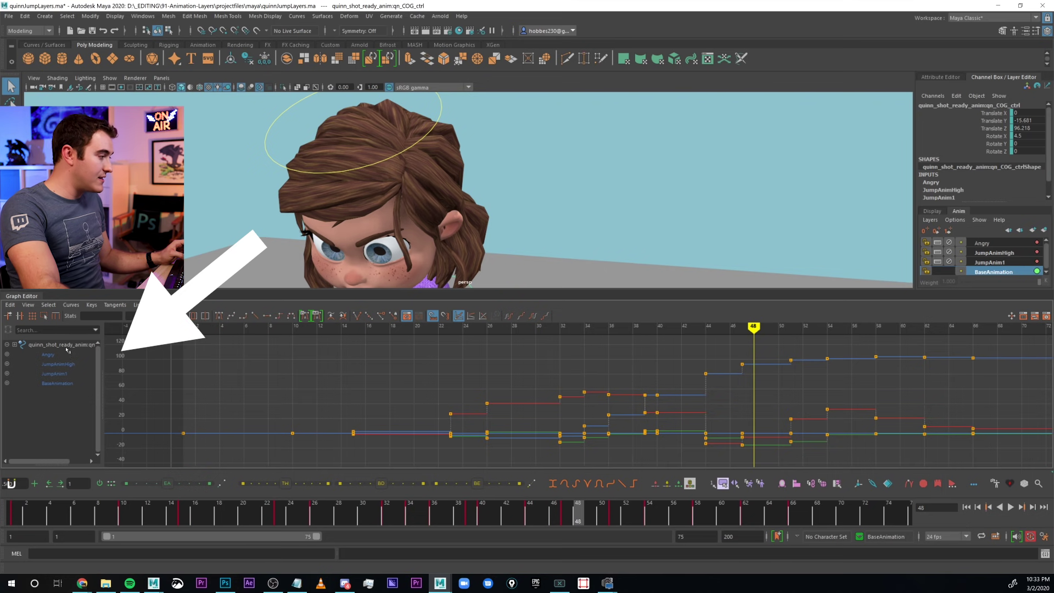
pyautogui.scroll(-5, 439, 209)
pyautogui.keyDown('alt'); pyautogui.moveTo(395, 263); pyautogui.dragTo(450, 187, button='middle'); pyautogui.keyUp('alt')
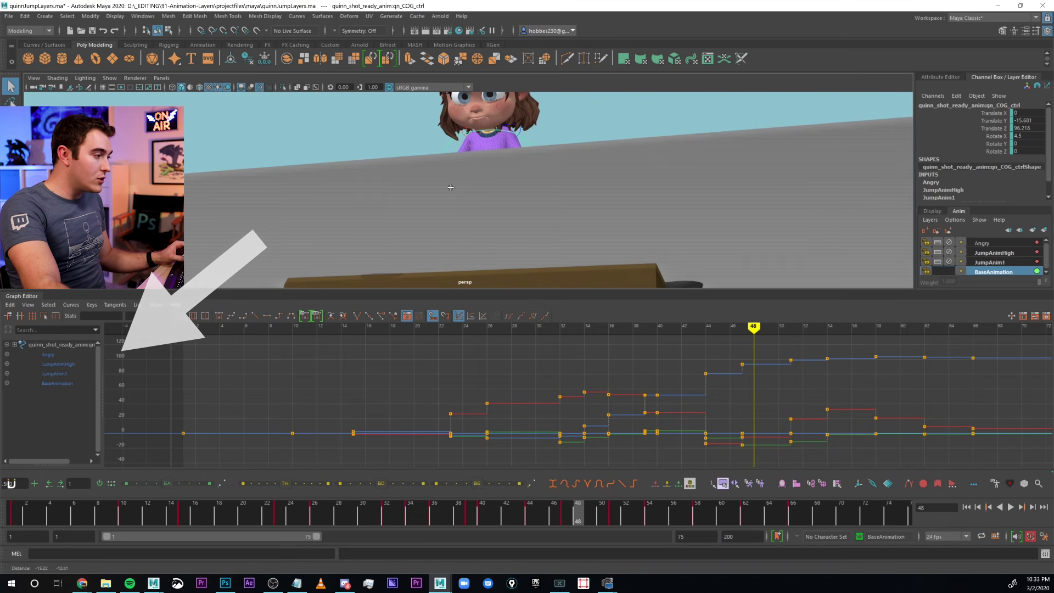
pyautogui.press('f')
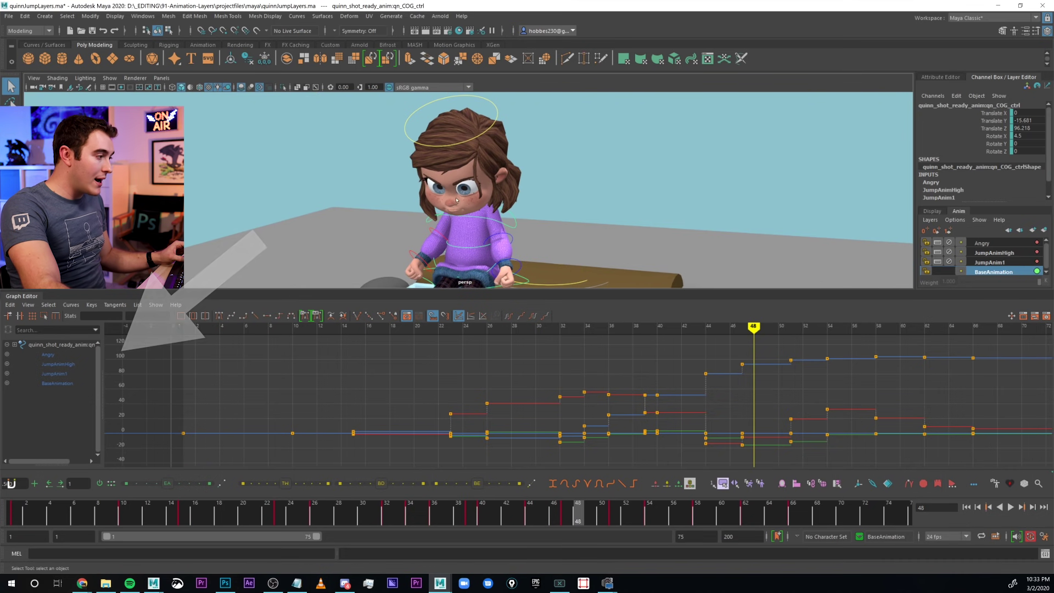
pyautogui.click(48, 355)
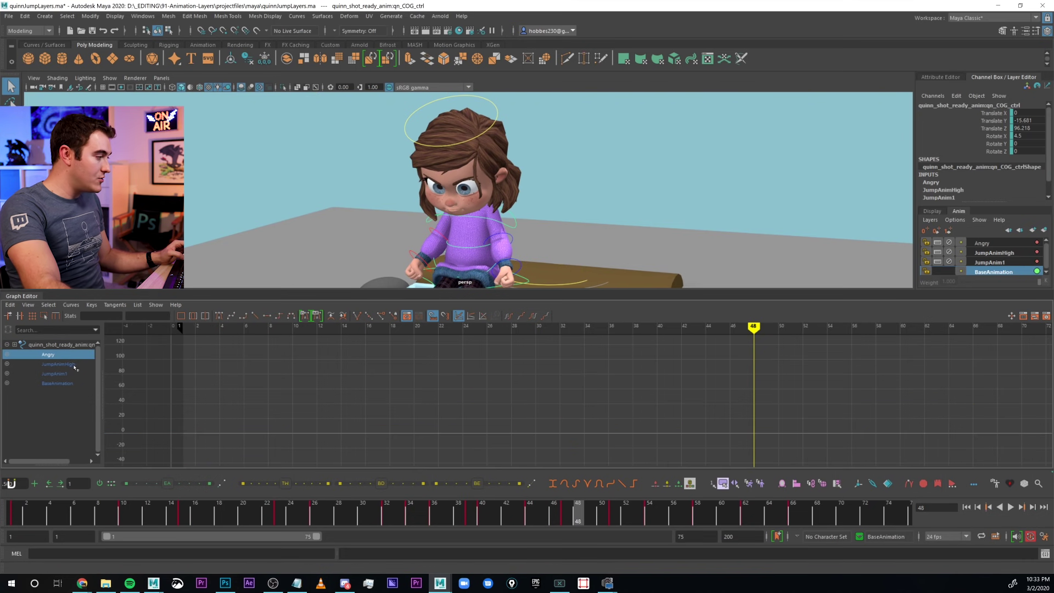
pyautogui.click(76, 364)
pyautogui.click(80, 374)
pyautogui.click(77, 384)
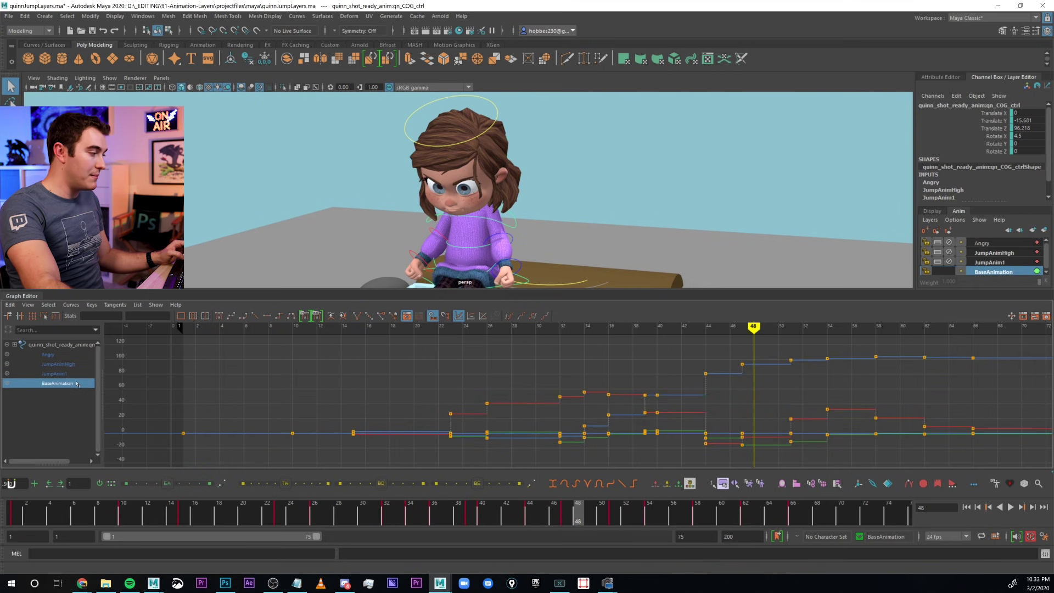
pyautogui.click(74, 365)
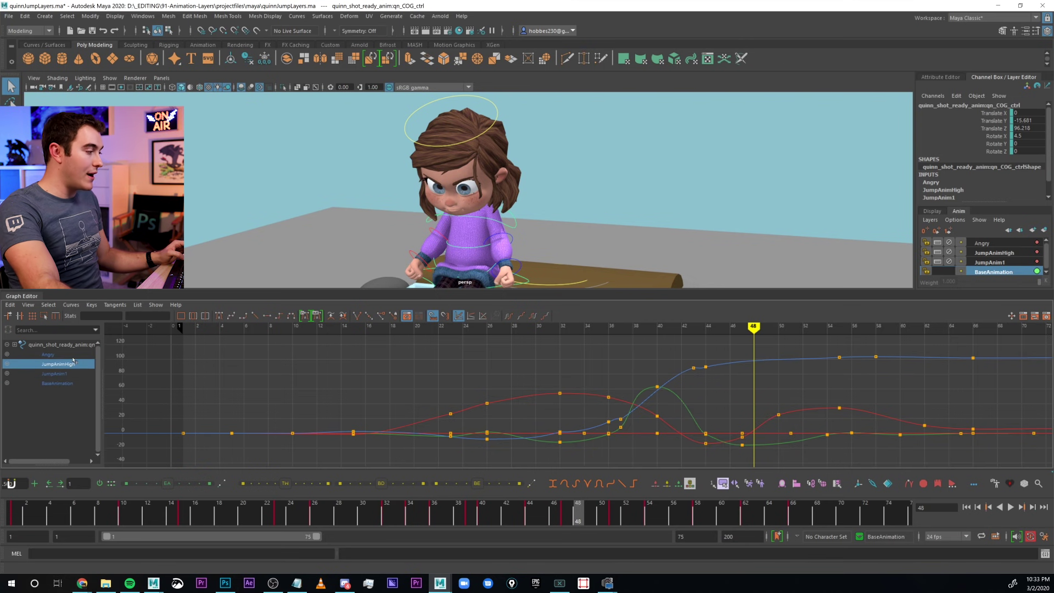
pyautogui.click(71, 355)
pyautogui.click(71, 374)
pyautogui.click(71, 383)
pyautogui.moveTo(69, 355); pyautogui.dragTo(69, 393)
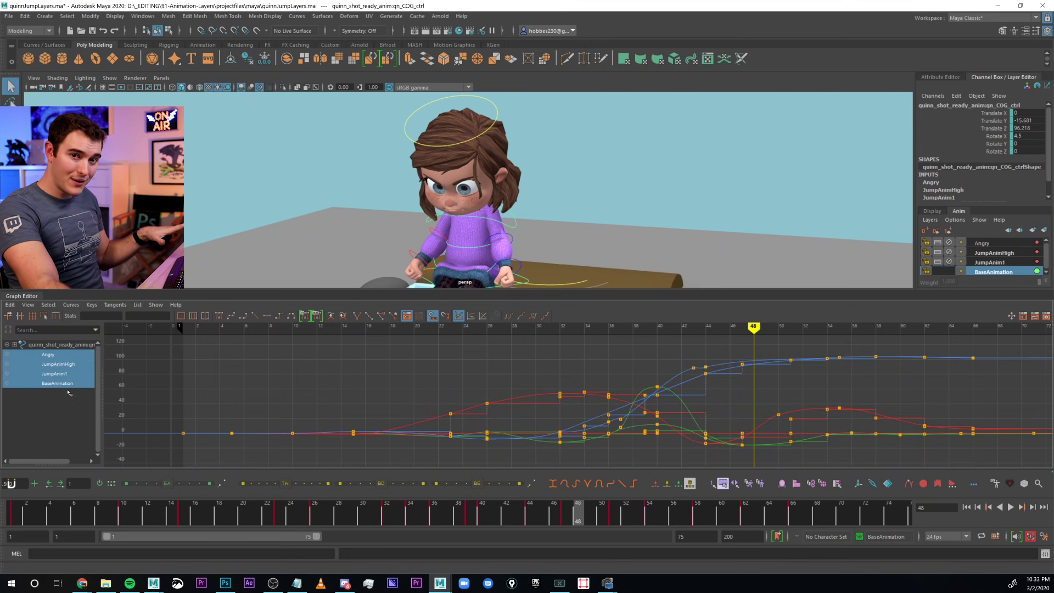
# Step: Make BaseAnimation the active layer, scrub back to frame 18, and lock the Angry layer
pyautogui.click(1000, 262)
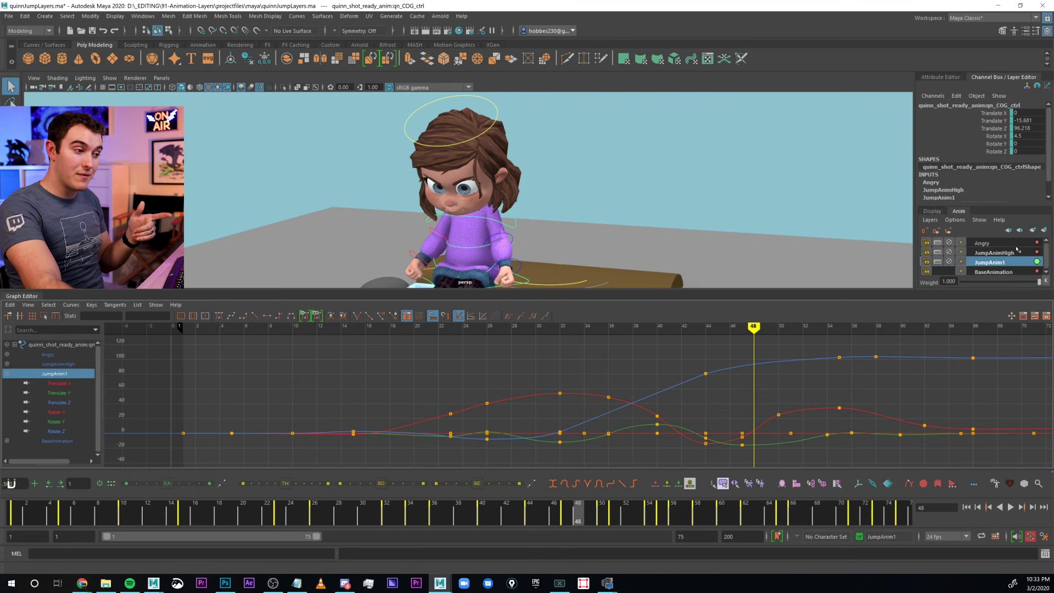
pyautogui.click(1017, 251)
pyautogui.click(1012, 263)
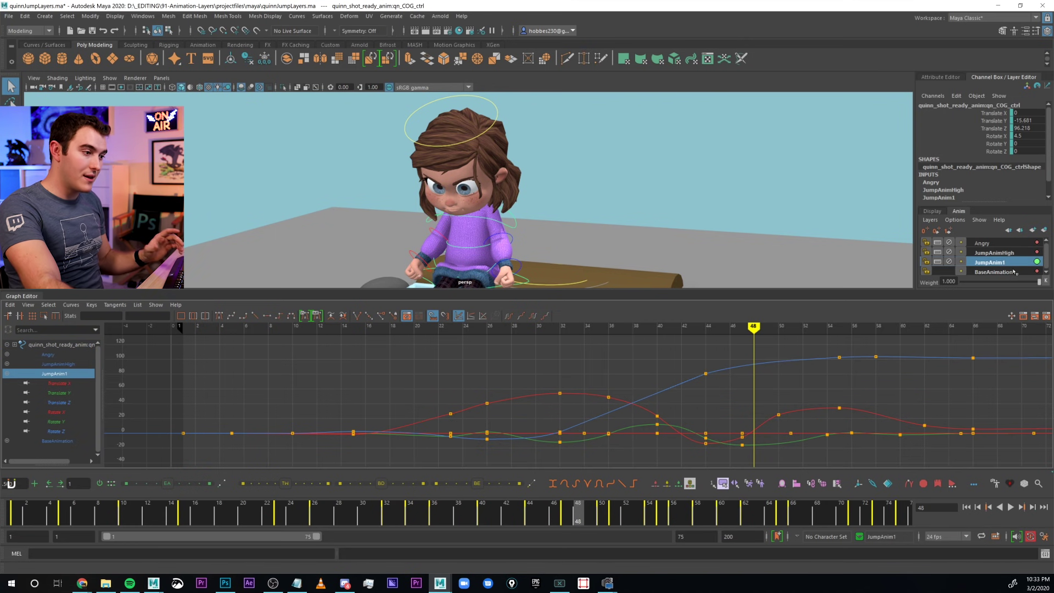
pyautogui.click(1015, 272)
pyautogui.click(860, 539)
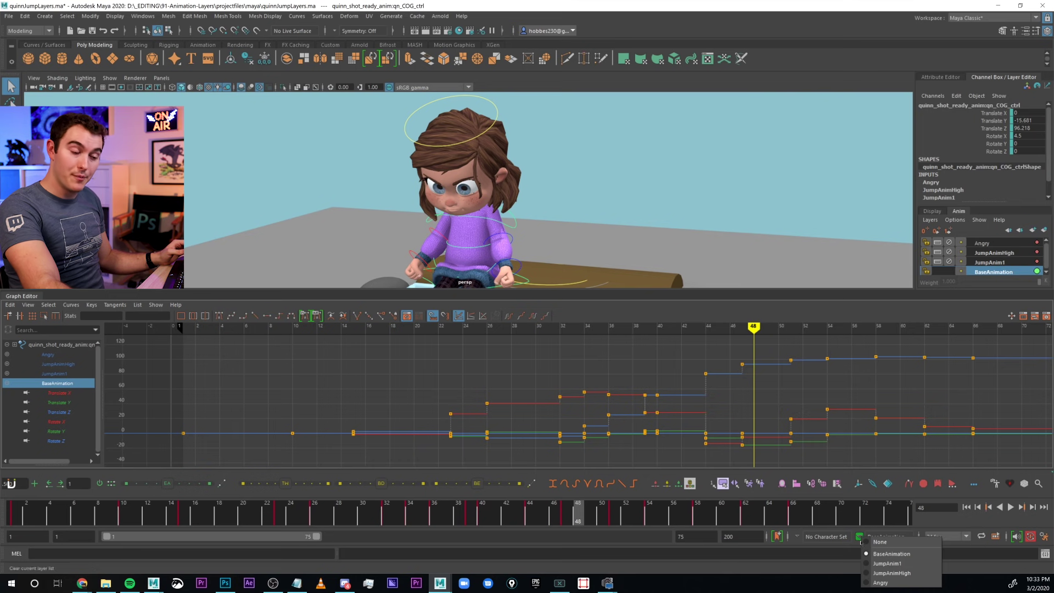
pyautogui.click(892, 554)
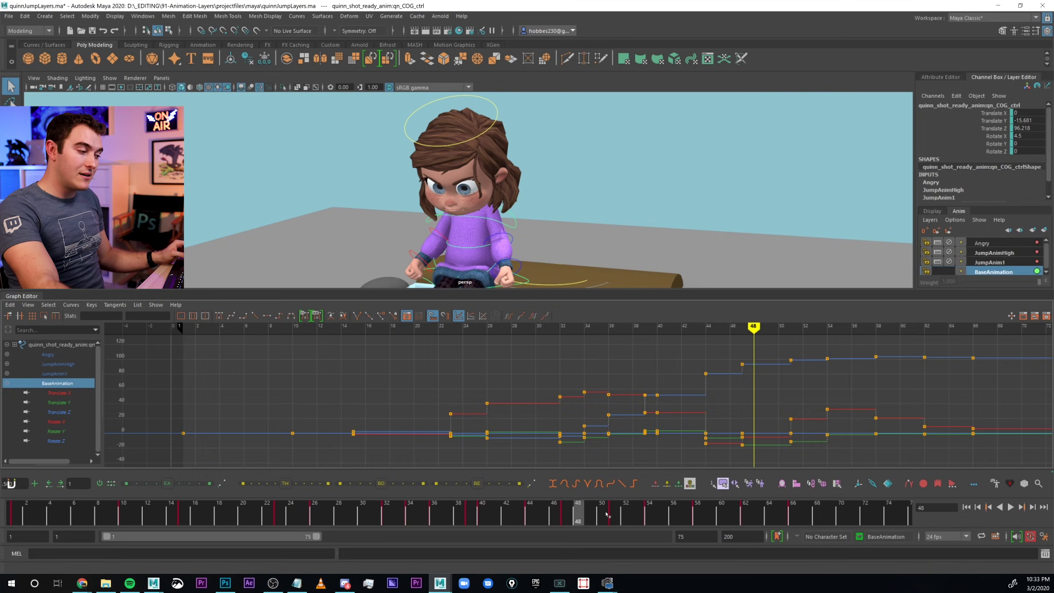
pyautogui.moveTo(608, 514); pyautogui.dragTo(220, 522)
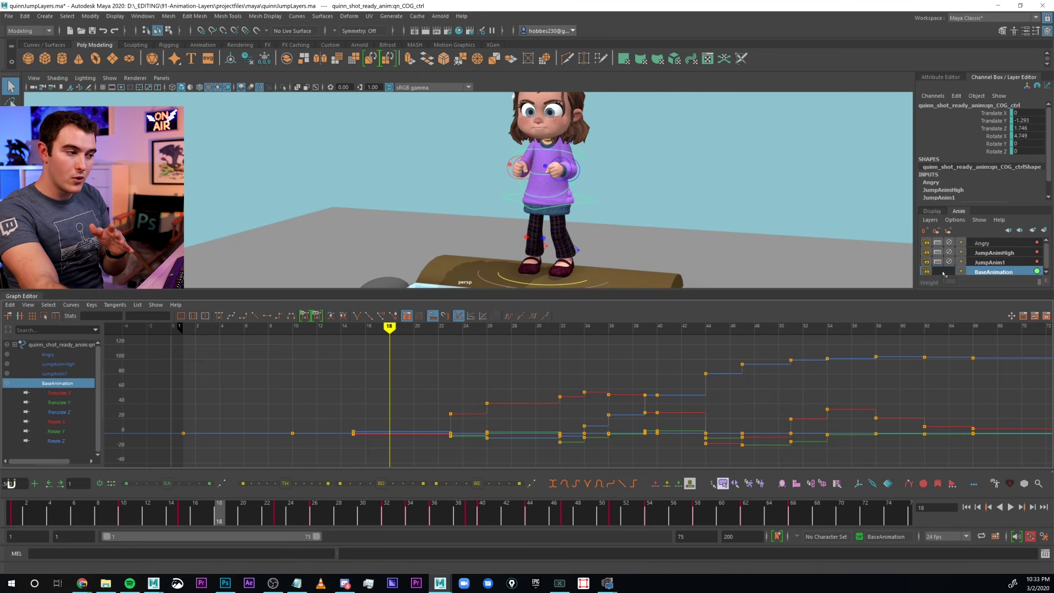
pyautogui.click(926, 244)
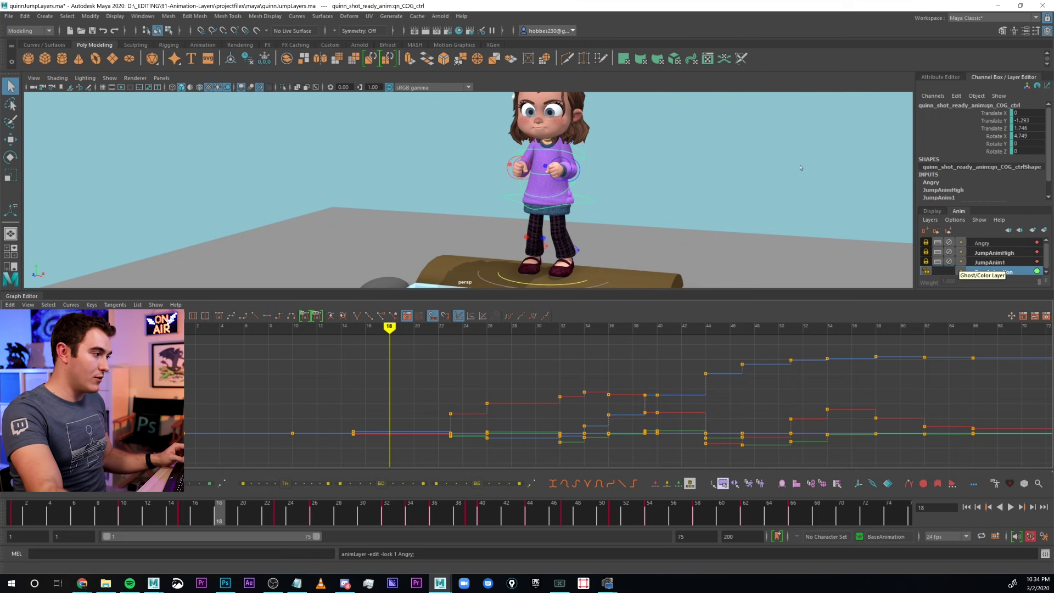
# Step: Add a new animation layer for the head control and rename it HeadTurn
pyautogui.click(598, 185)
pyautogui.scroll(2, 597, 185)
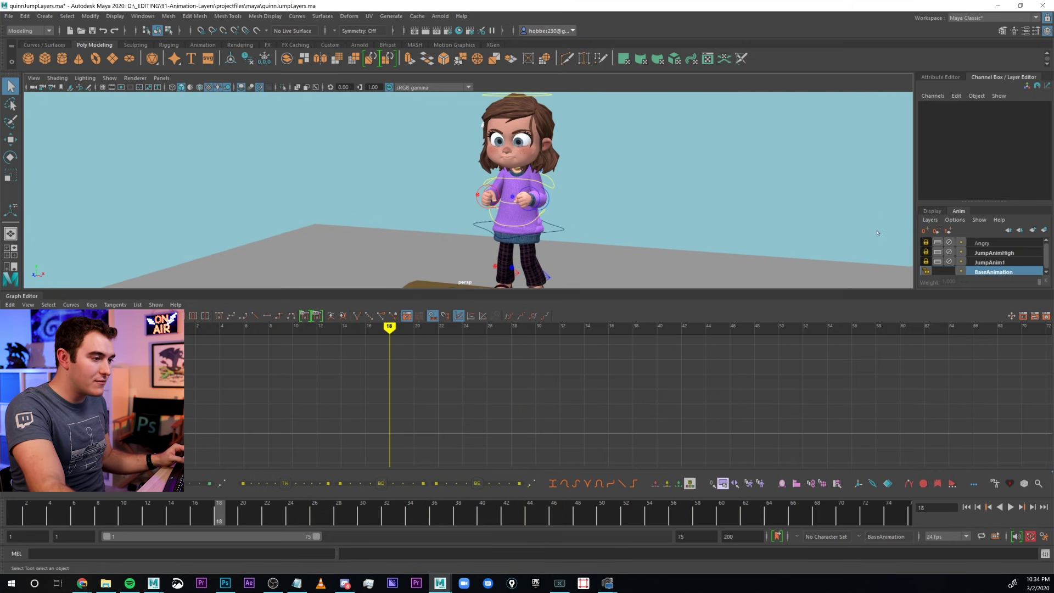
pyautogui.click(983, 243)
pyautogui.press('space')
pyautogui.click(579, 192)
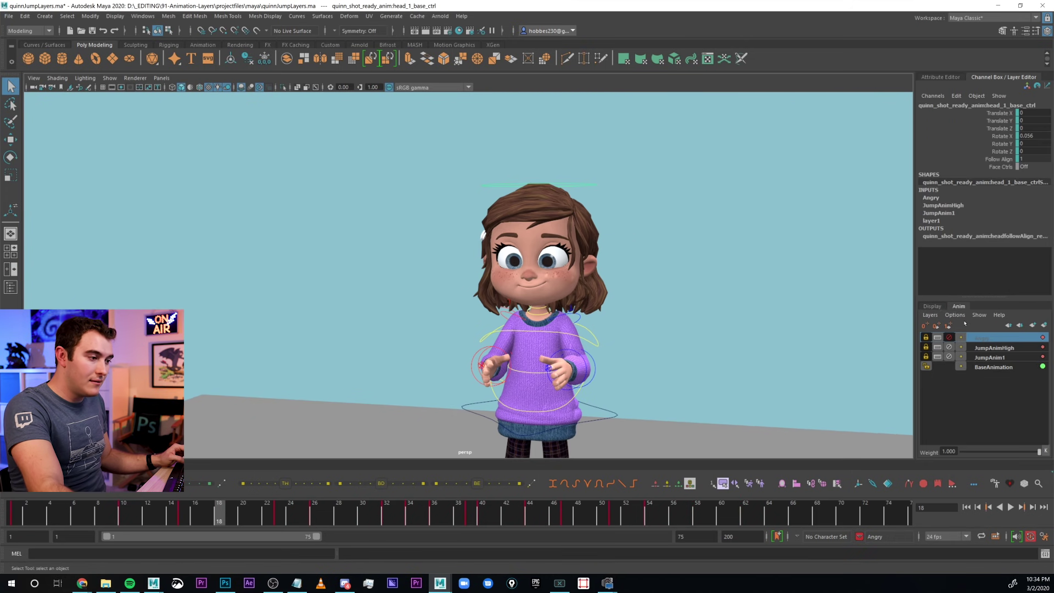
pyautogui.click(1044, 326)
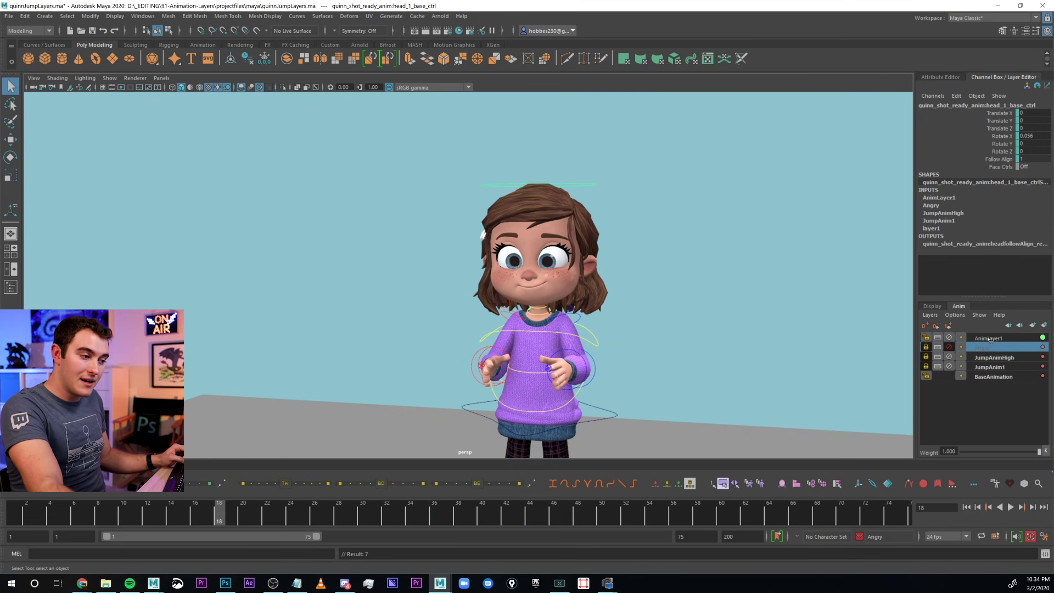
pyautogui.click(988, 339)
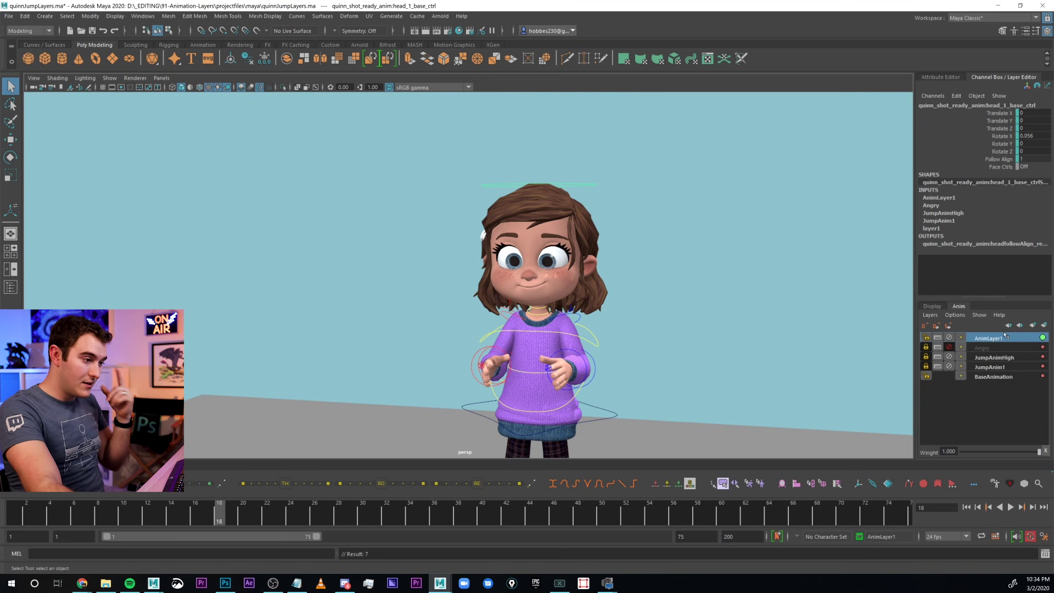
pyautogui.doubleClick(991, 338)
pyautogui.write('HeadTurn')
pyautogui.press('Return')
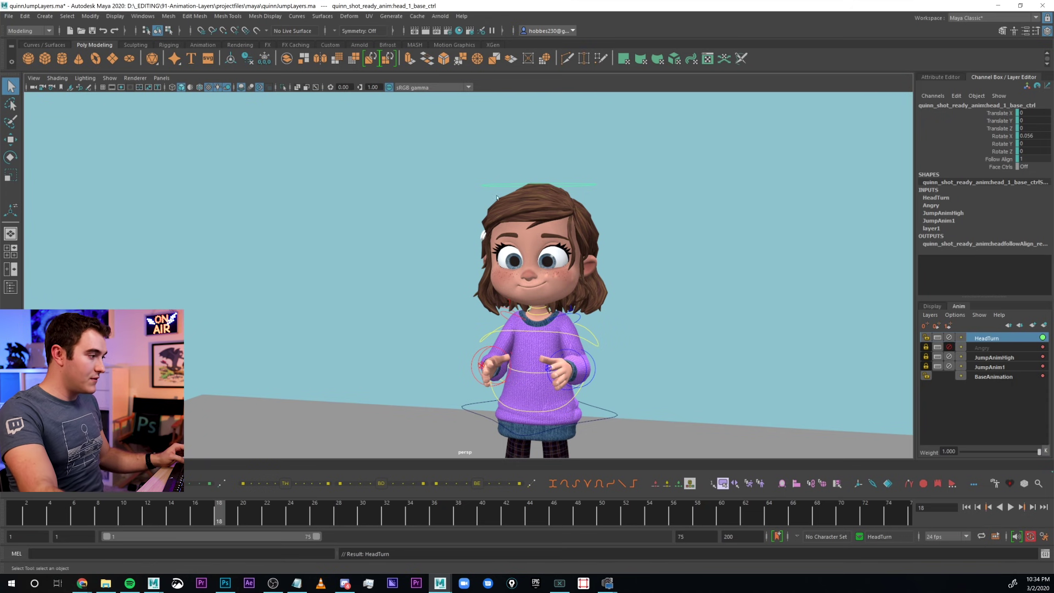
# Step: Work on the head turn with the rotate tool across the jump, then play it back
pyautogui.press('e')
pyautogui.moveTo(263, 515); pyautogui.dragTo(471, 516)
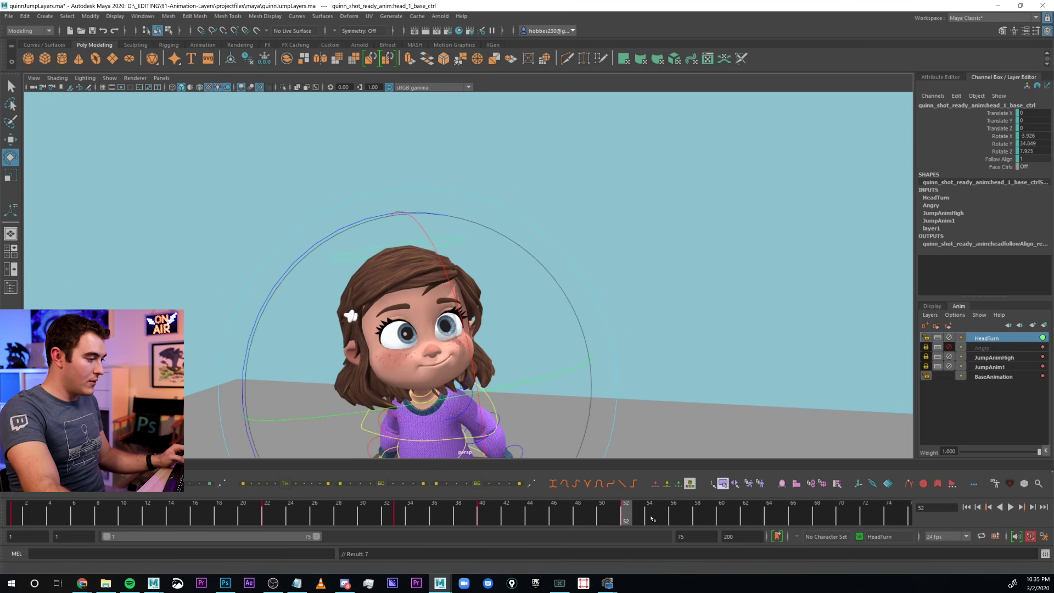
pyautogui.hotkey('alt', 'v')
pyautogui.scroll(-5, 412, 356)
pyautogui.hotkey('alt', 'shift', 'v')
pyautogui.press('q')
pyautogui.hotkey('alt', 'v')
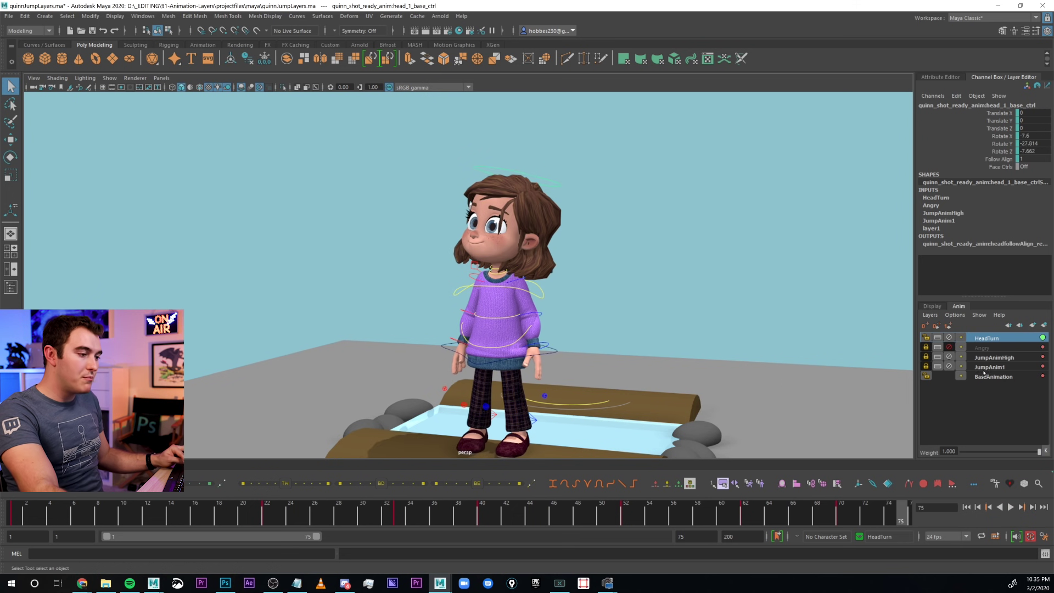
# Step: Lower JumpAnimHigh's weight to about 0.327 and mute JumpAnim1
pyautogui.click(994, 357)
pyautogui.moveTo(997, 454); pyautogui.dragTo(989, 453)
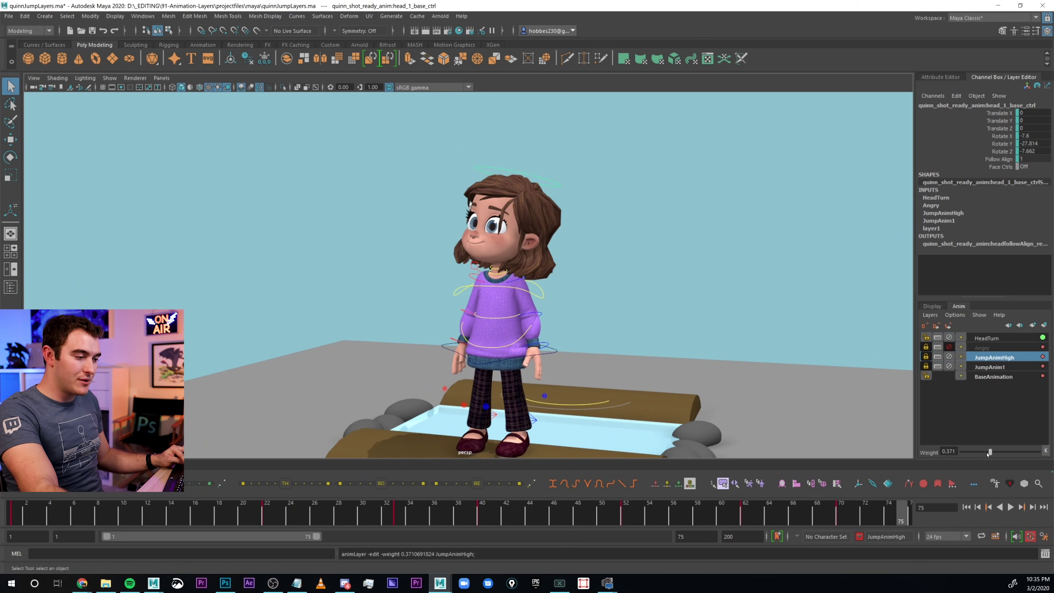
pyautogui.click(950, 366)
# Step: Mute JumpAnimHigh and preview the jump
pyautogui.click(949, 357)
pyautogui.hotkey('alt', 'v')
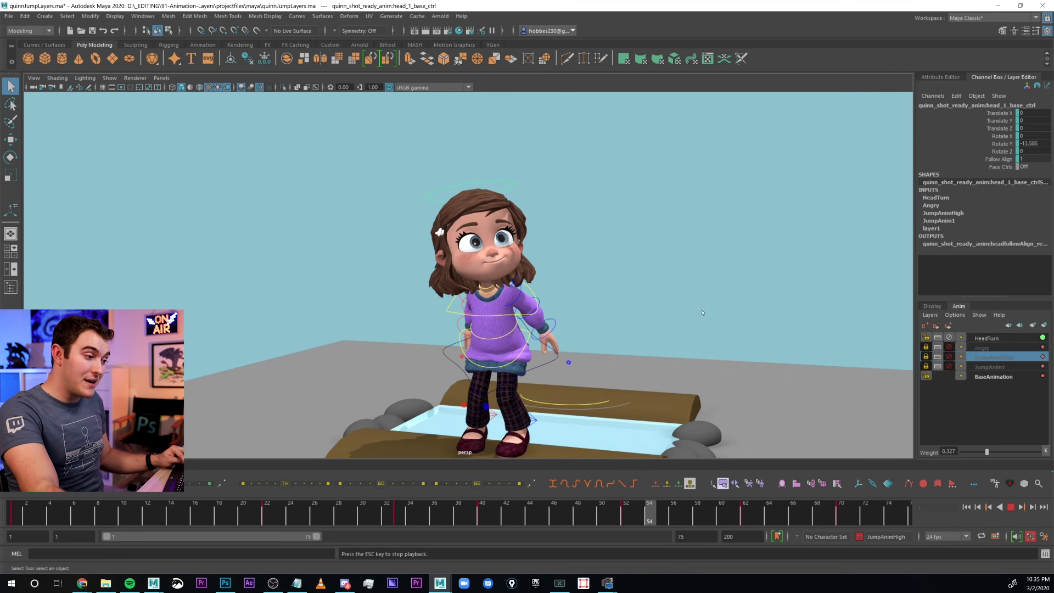
pyautogui.press('Escape')
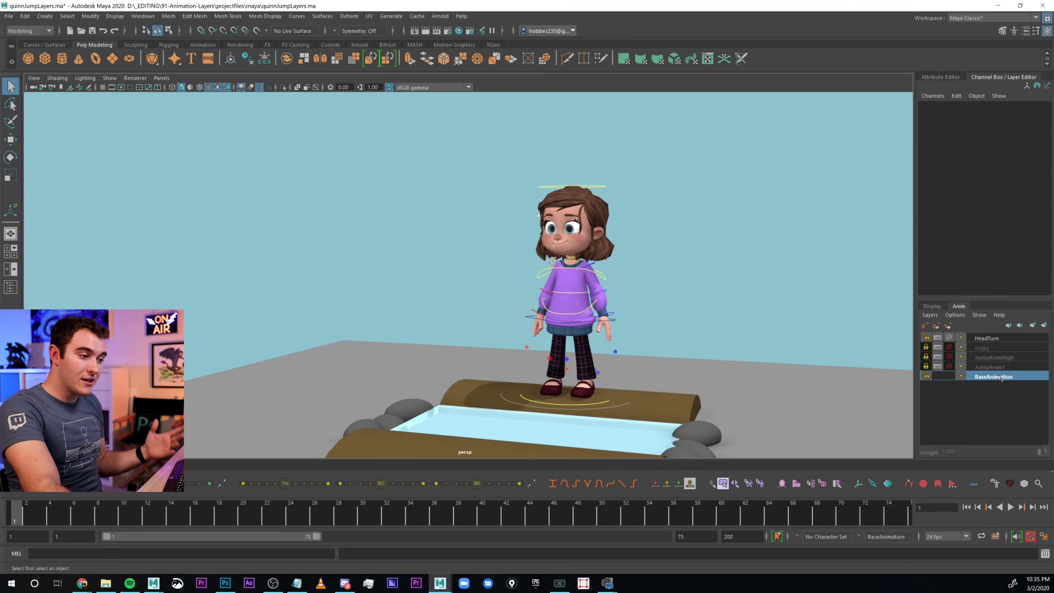
# Step: Duplicate BaseAnimation and move BaseAnimation_copy down to sit just above it
pyautogui.rightClick(1000, 378)
pyautogui.click(965, 174)
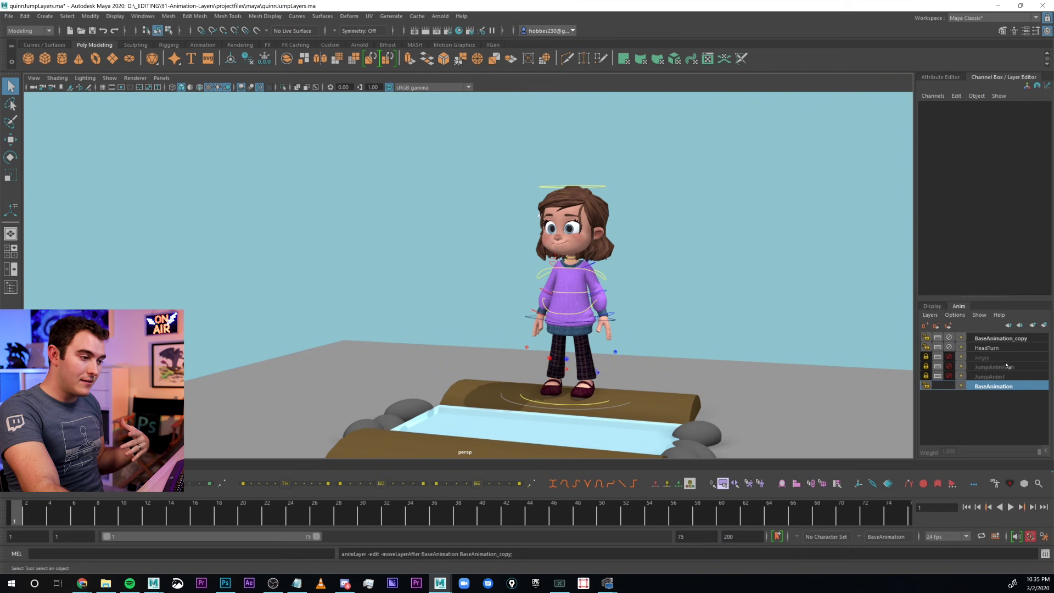
pyautogui.click(1003, 339)
pyautogui.click(1019, 325)
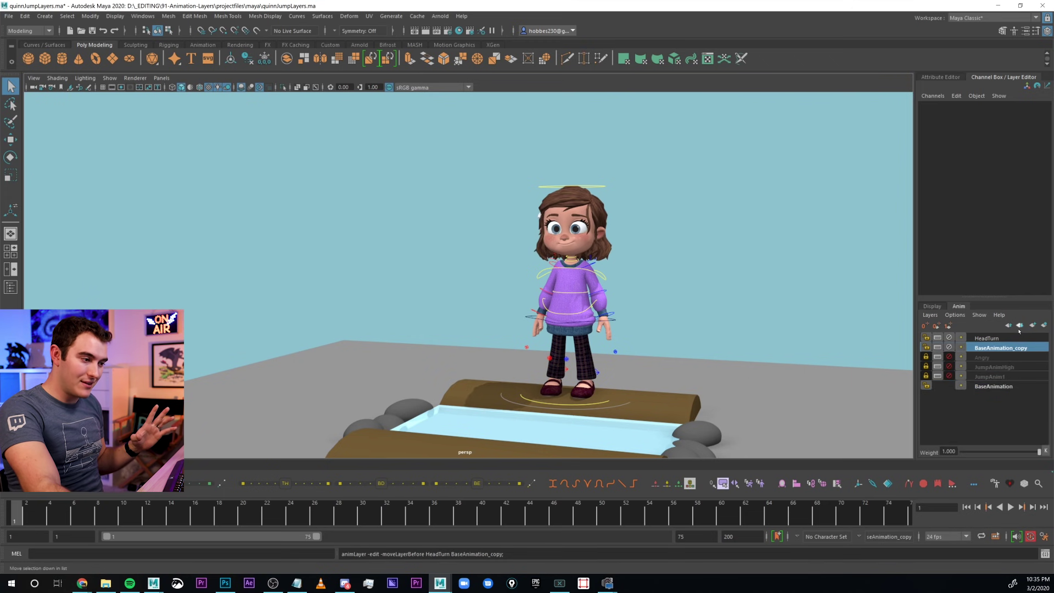
pyautogui.click(1019, 326)
pyautogui.click(1020, 325)
pyautogui.click(1019, 325)
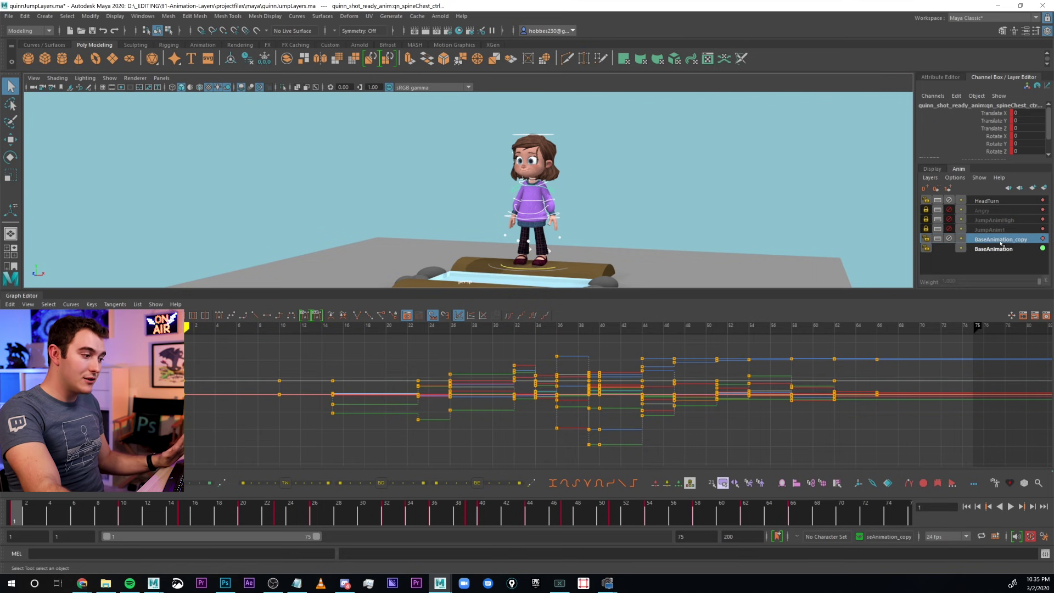
# Step: Delete BaseAnimation's keys from frame 14 to 66 in the Graph Editor and play back
pyautogui.click(1005, 249)
pyautogui.click(1007, 241)
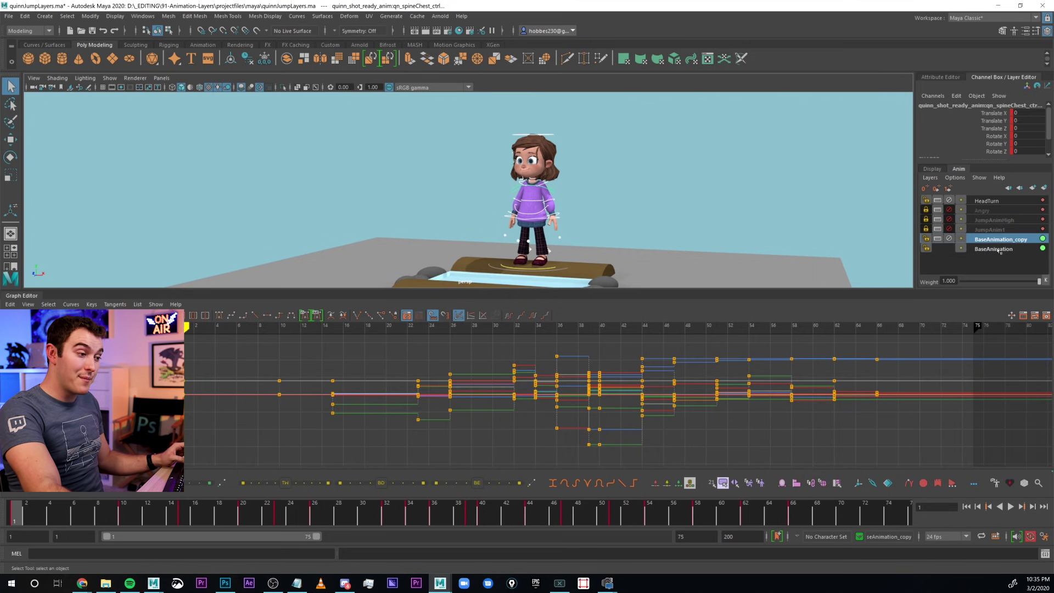
pyautogui.click(998, 250)
pyautogui.keyDown('alt'); pyautogui.moveTo(581, 401); pyautogui.dragTo(384, 401, button='right'); pyautogui.keyUp('alt')
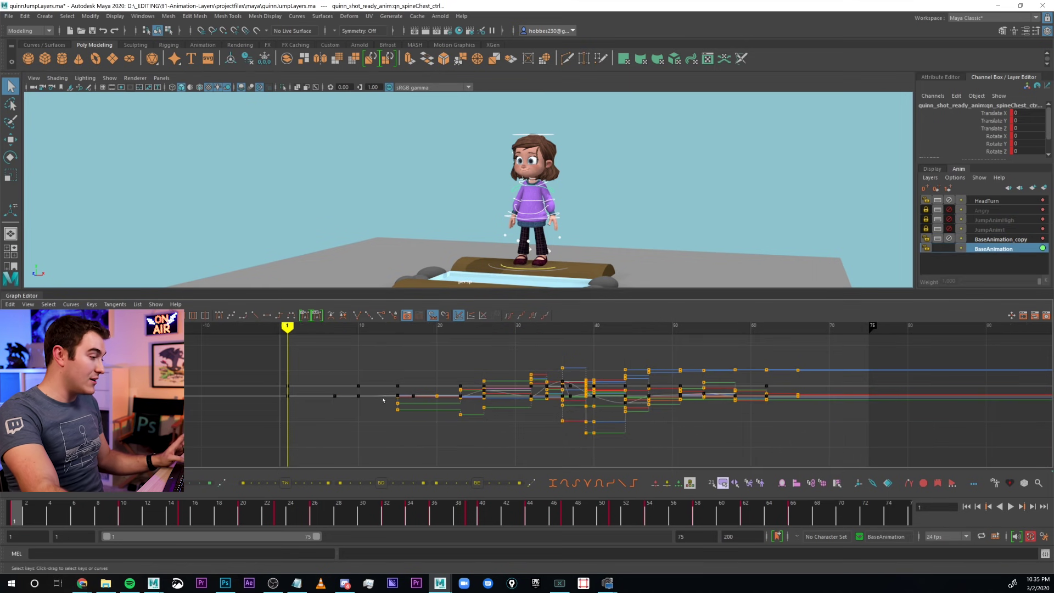
pyautogui.moveTo(802, 357); pyautogui.dragTo(387, 439)
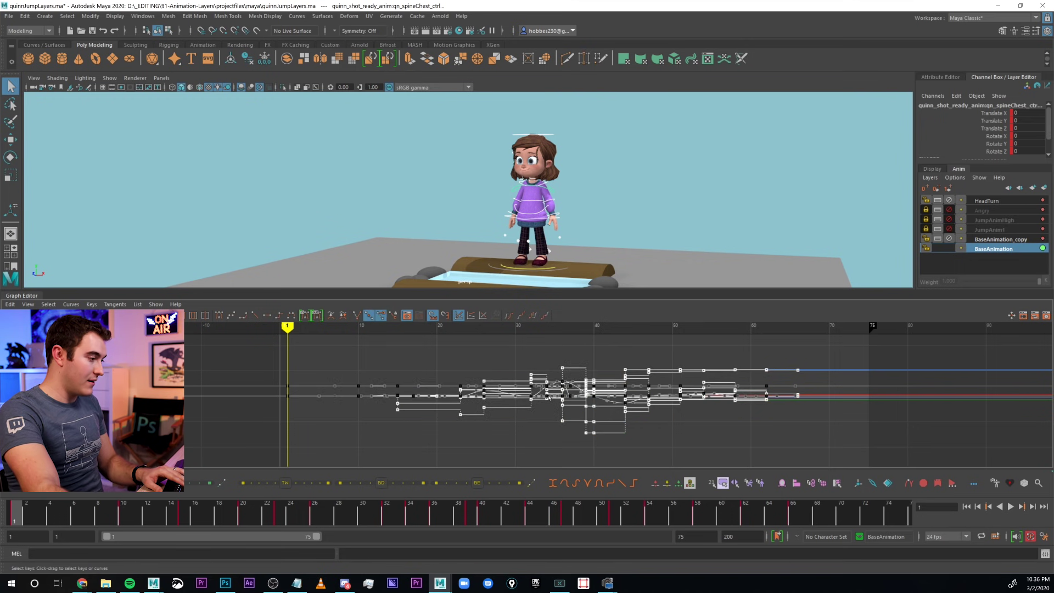
pyautogui.press('Delete')
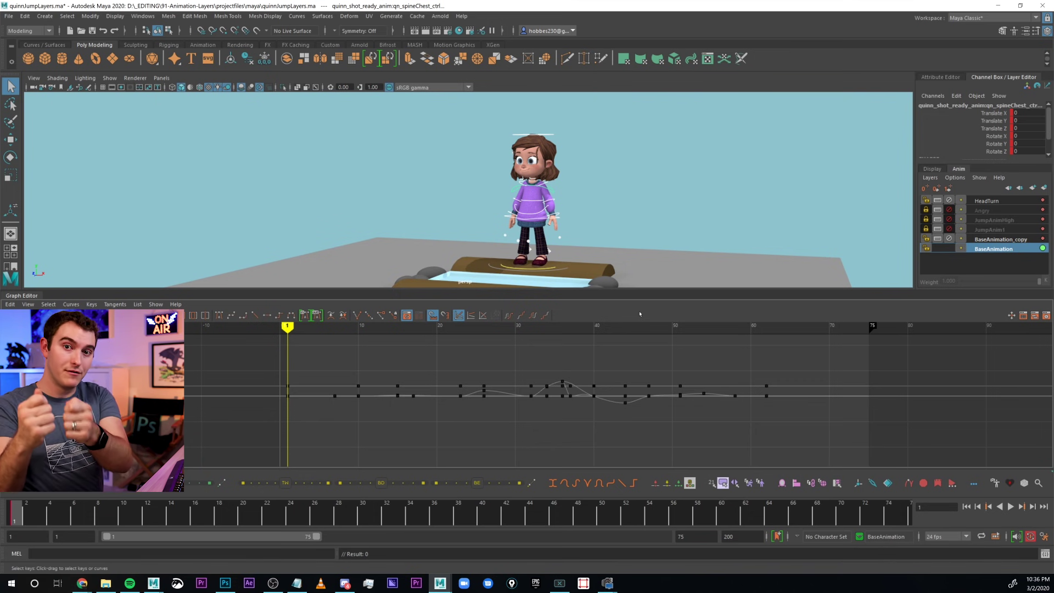
pyautogui.click(889, 214)
pyautogui.hotkey('alt', 'v')
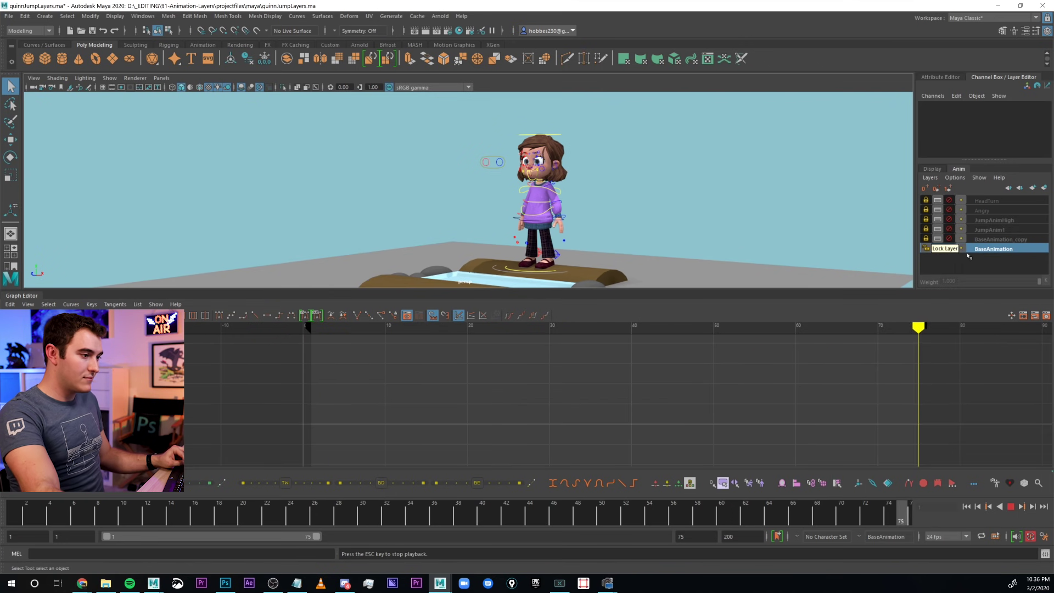
# Step: Unmute and unlock all animation layers, including HeadTurn, Angry and JumpAnimHigh
pyautogui.press('Escape')
pyautogui.click(950, 218)
pyautogui.click(950, 209)
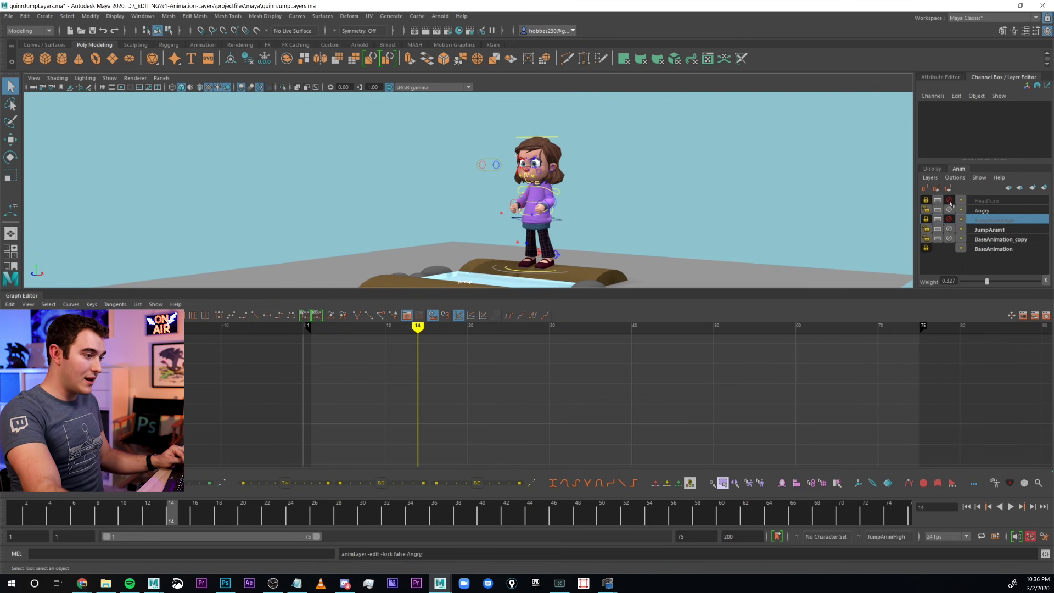
pyautogui.click(949, 199)
pyautogui.click(949, 218)
pyautogui.click(927, 219)
# Step: Solo BaseAnimation_copy, then JumpAnim1, then HeadTurn alone, playing back each audition
pyautogui.click(938, 240)
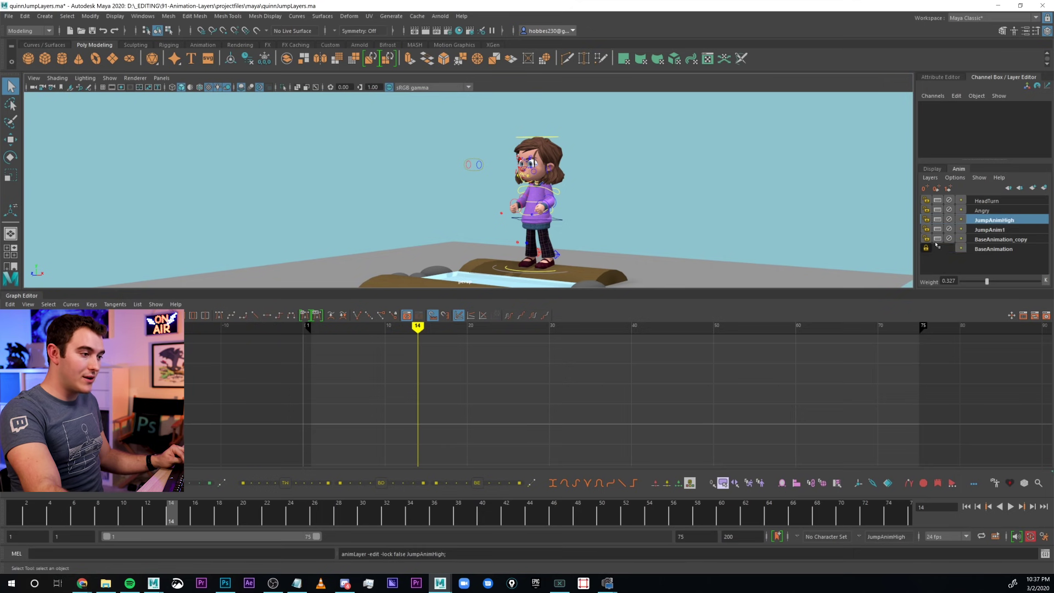
pyautogui.hotkey('alt', 'v')
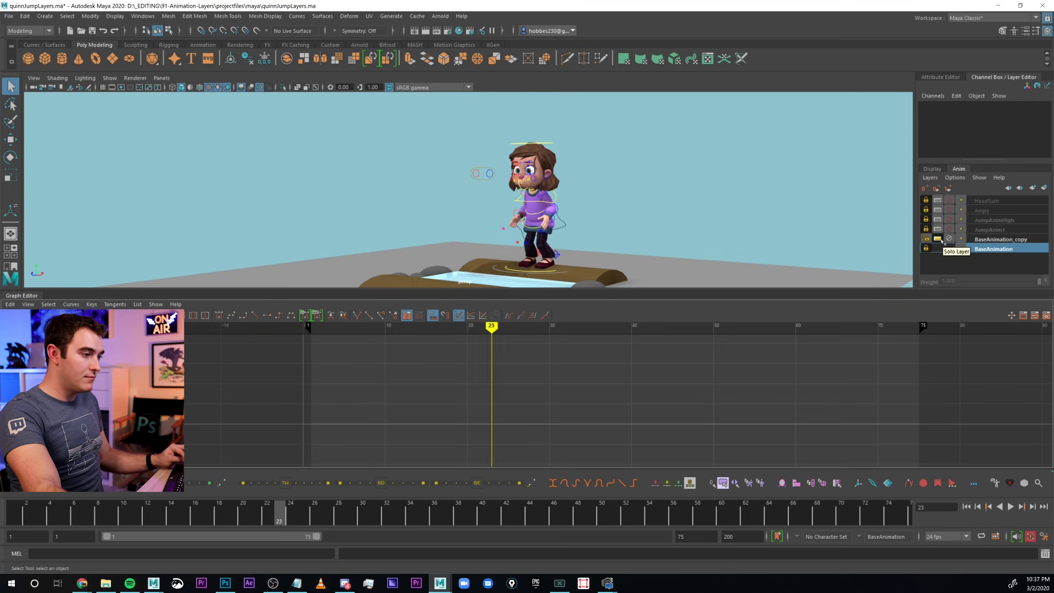
pyautogui.click(938, 240)
pyautogui.click(938, 229)
pyautogui.click(938, 200)
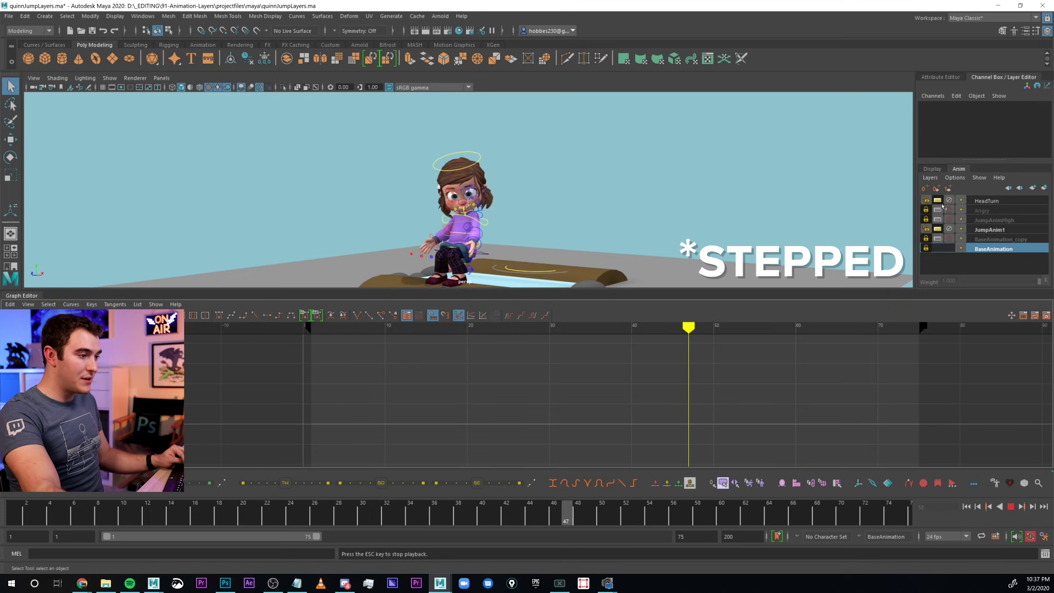
pyautogui.press('Escape')
pyautogui.click(938, 228)
pyautogui.hotkey('alt', 'v')
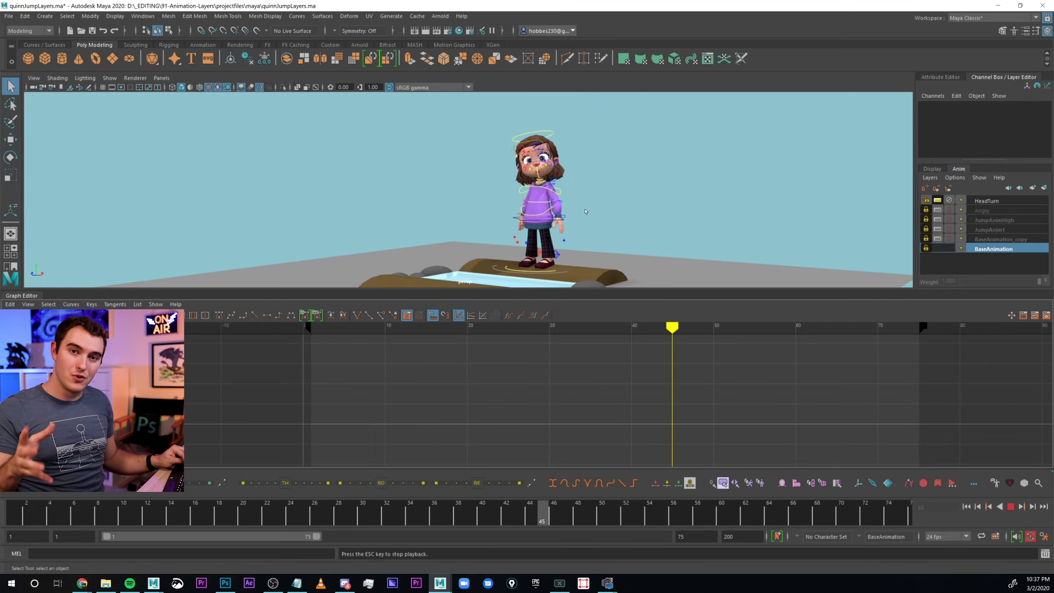
pyautogui.press('Escape')
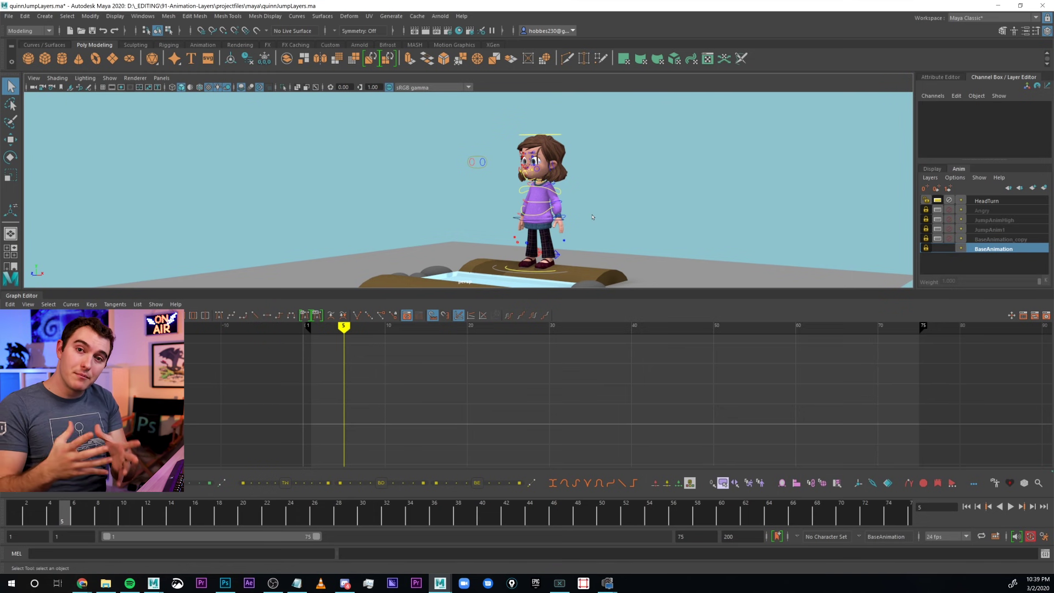
# Step: Unsolo HeadTurn, select JumpAnim1 and JumpAnimHigh, and open the Merge Layers option box
pyautogui.click(937, 201)
pyautogui.click(990, 230)
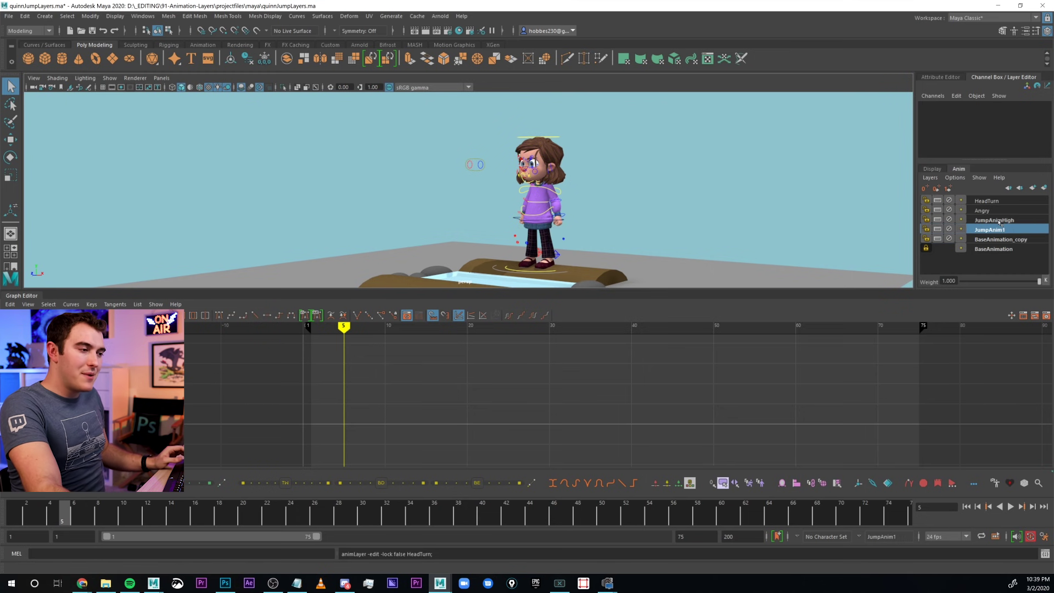
pyautogui.keyDown('ctrl'); pyautogui.click(998, 221); pyautogui.keyUp('ctrl')
pyautogui.rightClick(998, 221)
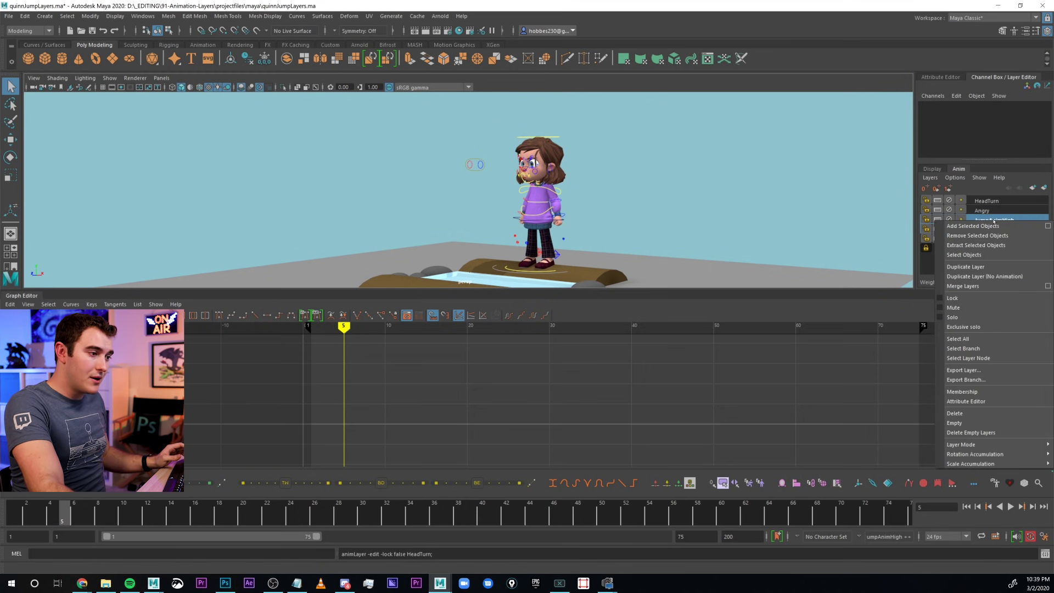
pyautogui.click(994, 286)
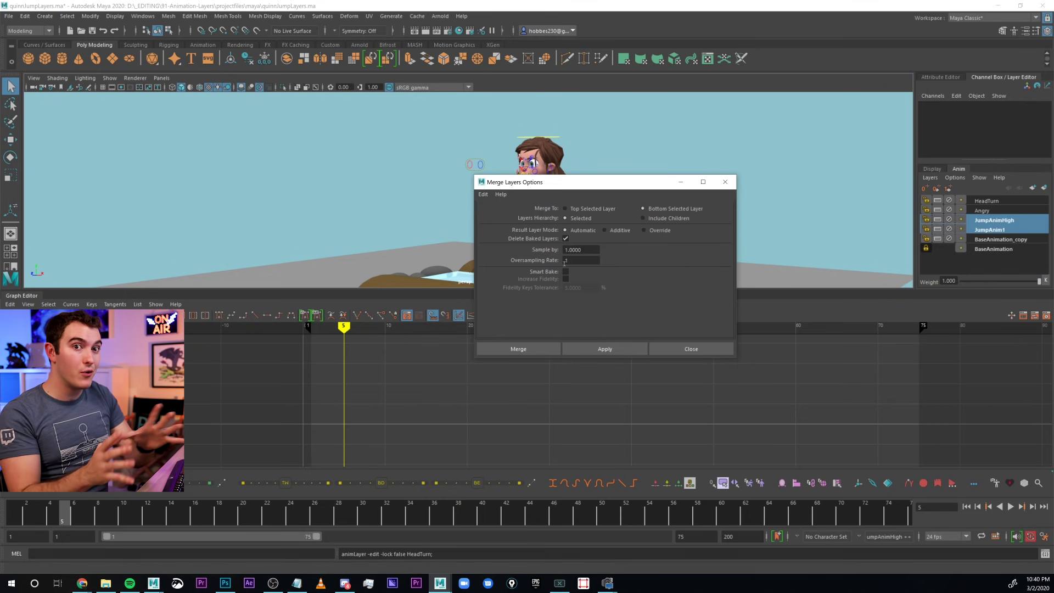